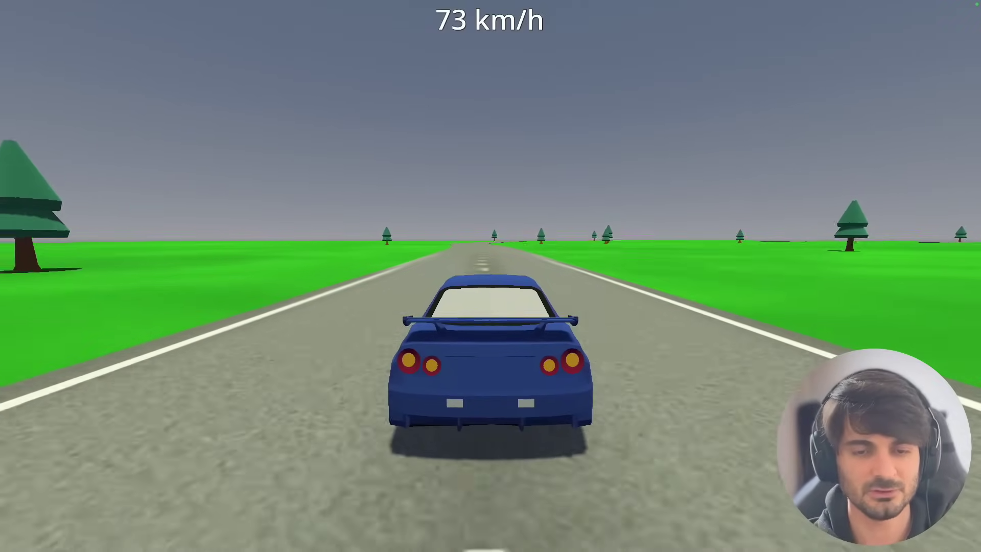
Step: Steer the blue GTR left along the road, then tilt the Nissan GTR web preview to a top view
key(w)
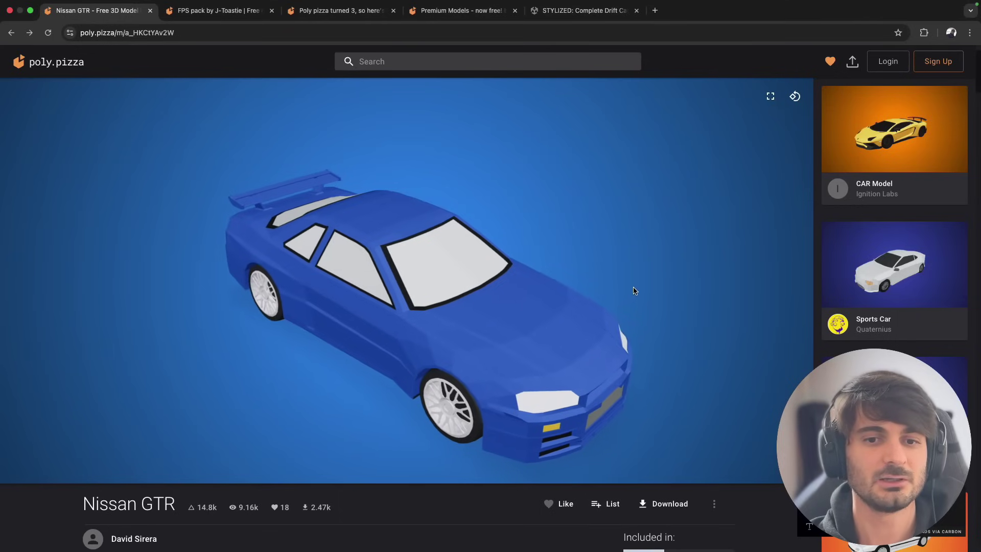
mouse_move(635, 291)
mouse_down()
mouse_move(439, 300)
mouse_move(394, 265)
mouse_move(352, 327)
mouse_up()
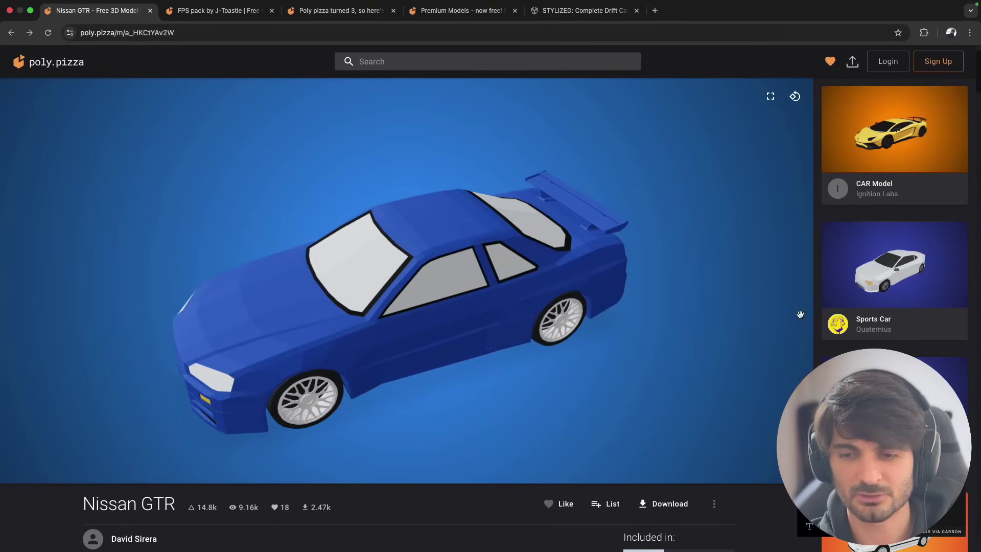
Step: Turn the GTR preview to a flat side view and reveal the Download OBJ and GLB options
drag(800, 315, 511, 360)
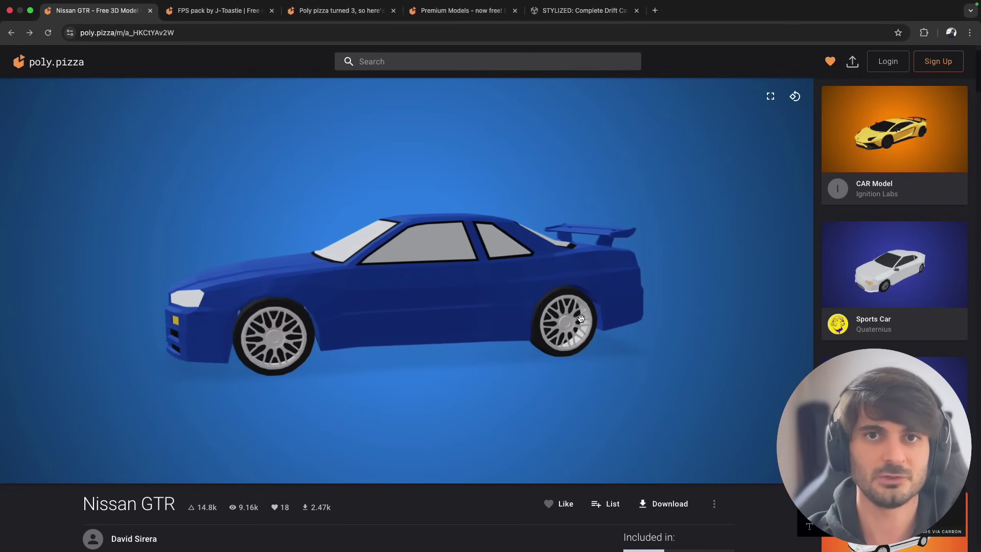
click(670, 504)
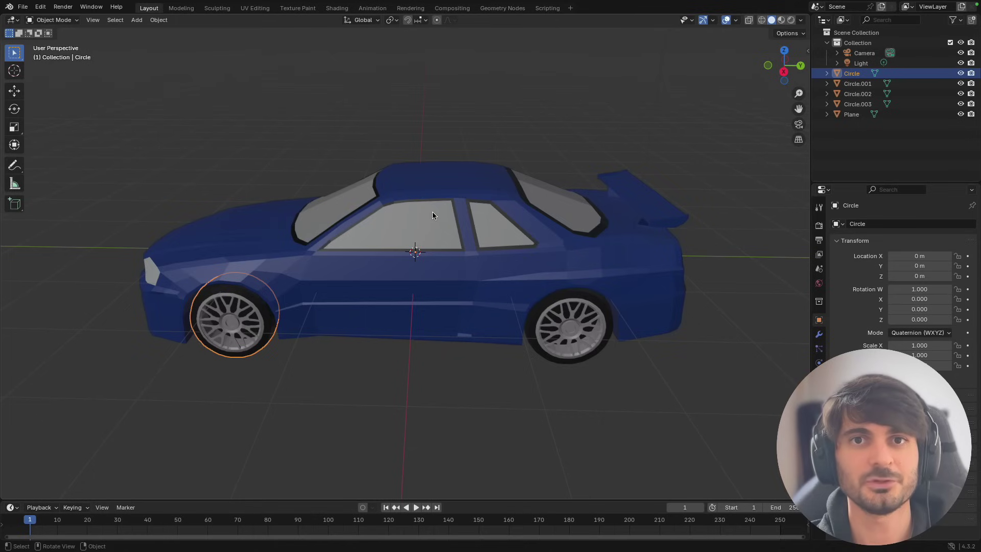
middle_drag(352, 184, 374, 181)
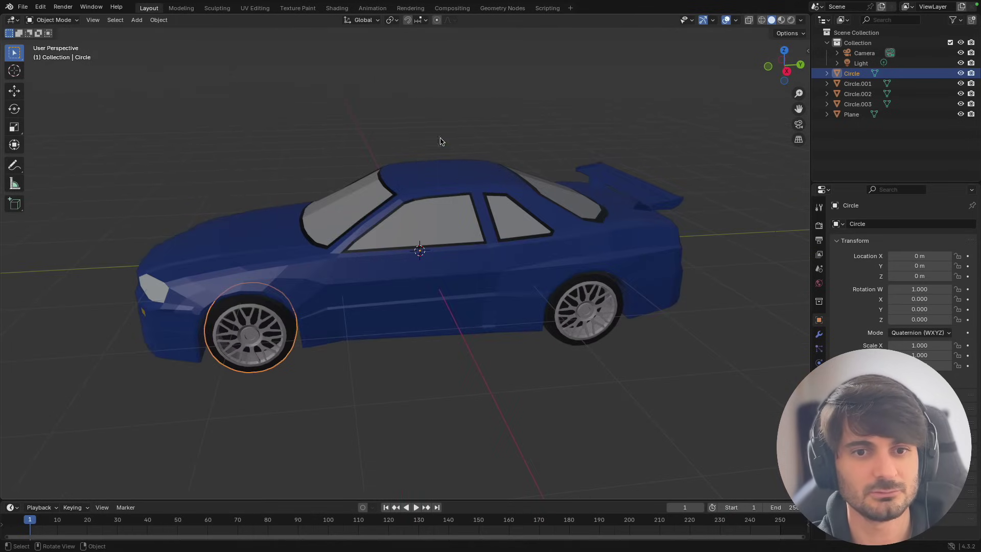
middle_drag(392, 261, 280, 249)
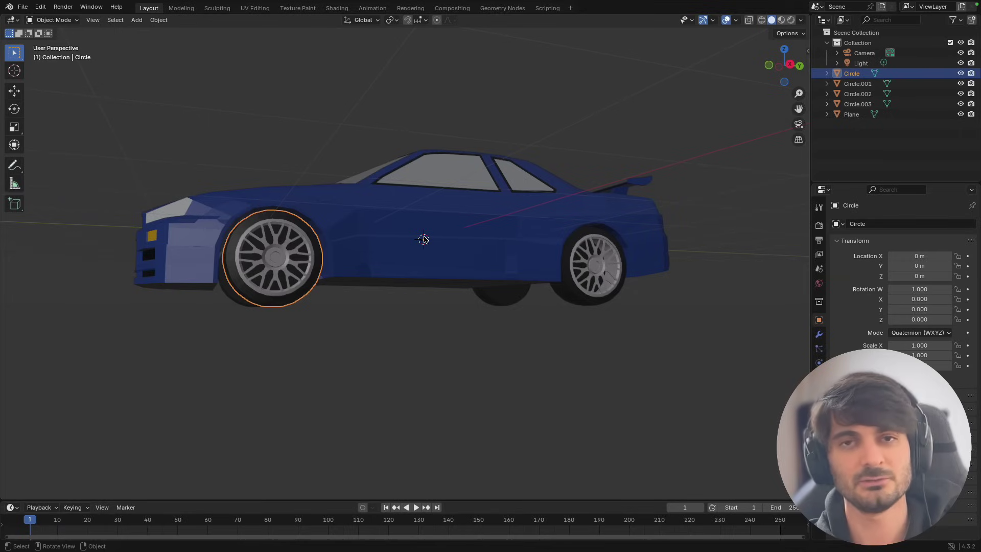
middle_drag(419, 230, 343, 274)
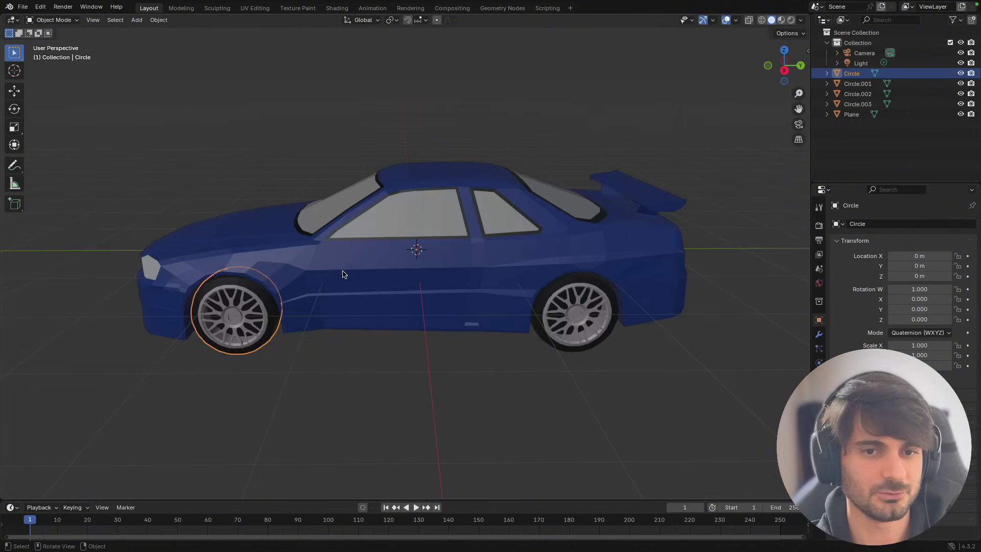
click(858, 84)
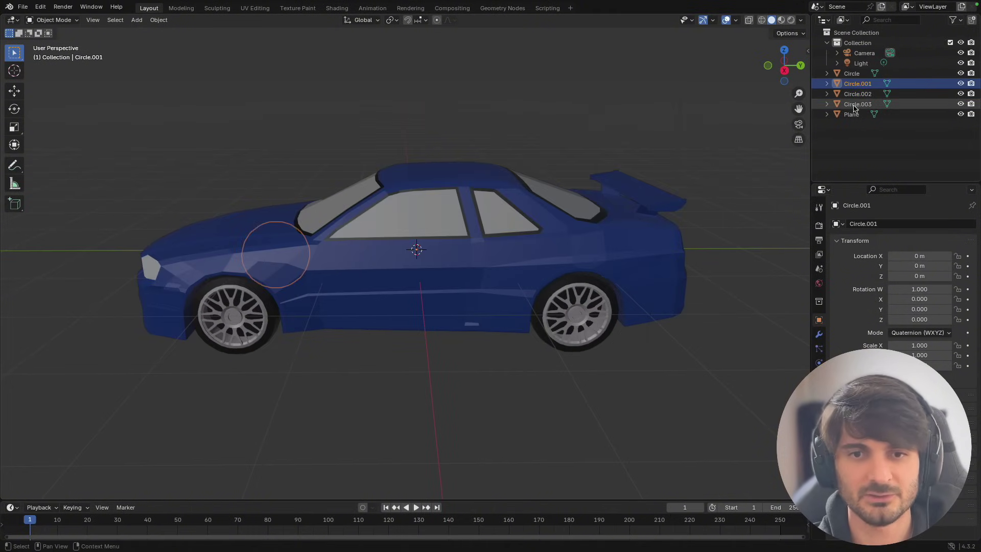
click(856, 103)
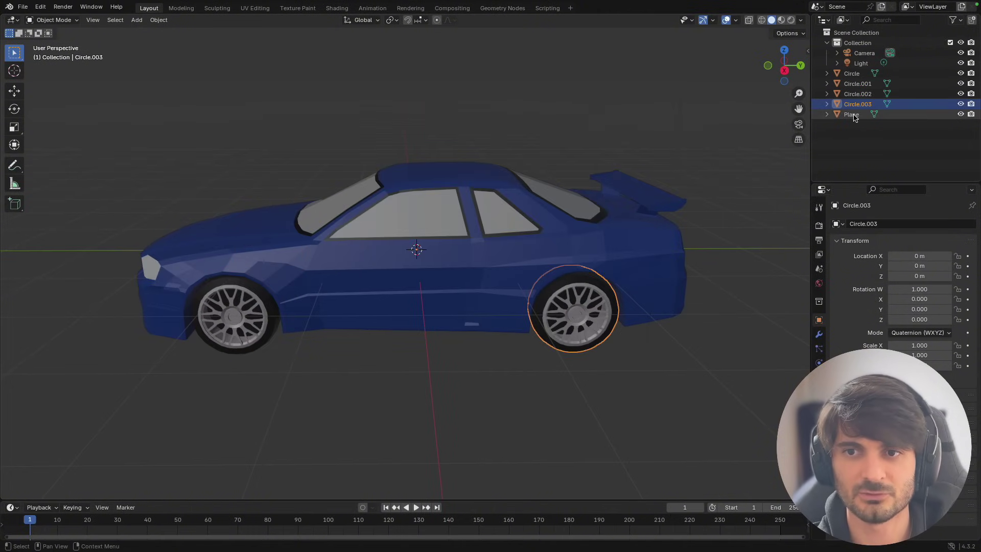
click(853, 115)
mouse_move(741, 204)
middle_down()
mouse_move(573, 265)
mouse_move(670, 214)
middle_up()
click(850, 95)
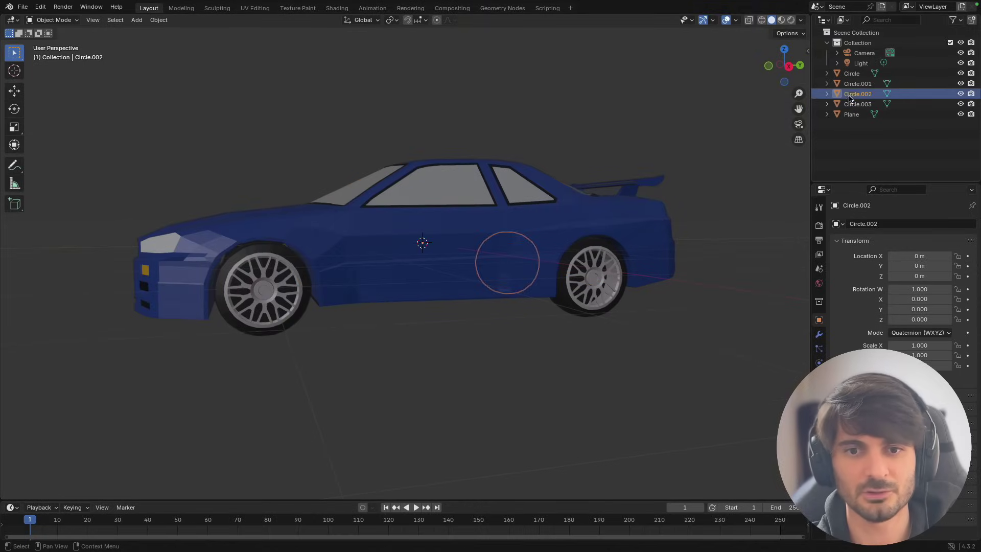
click(852, 104)
click(849, 85)
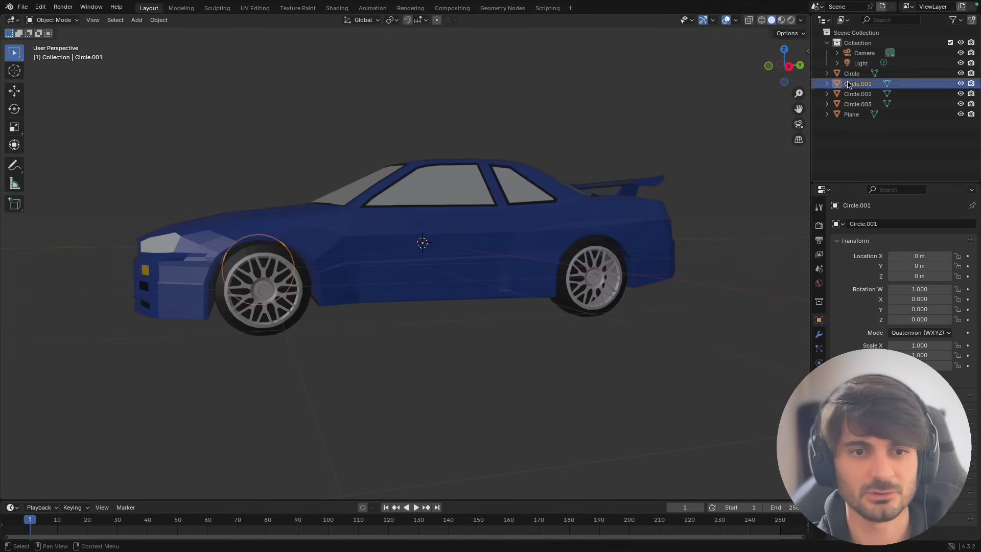
click(851, 74)
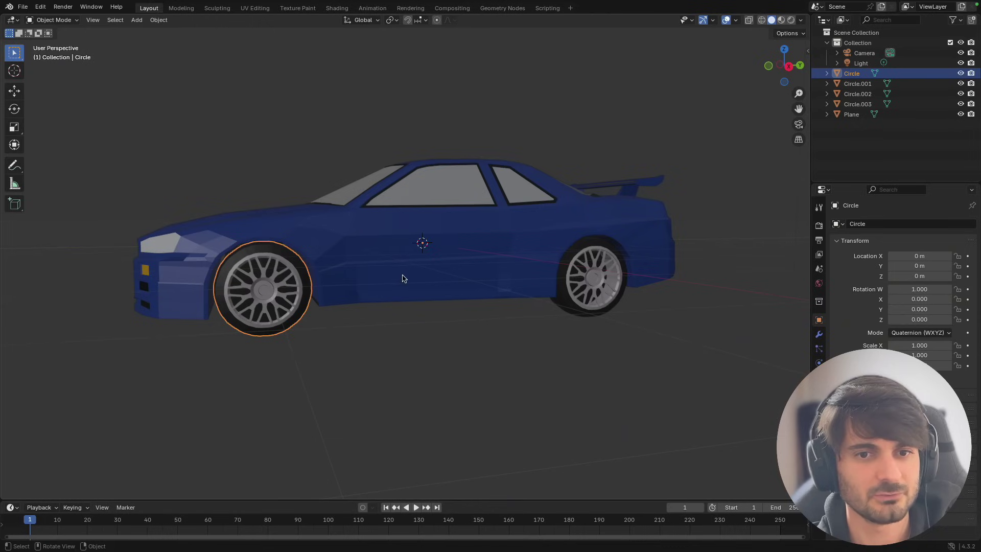
scroll(425, 244, up, 3)
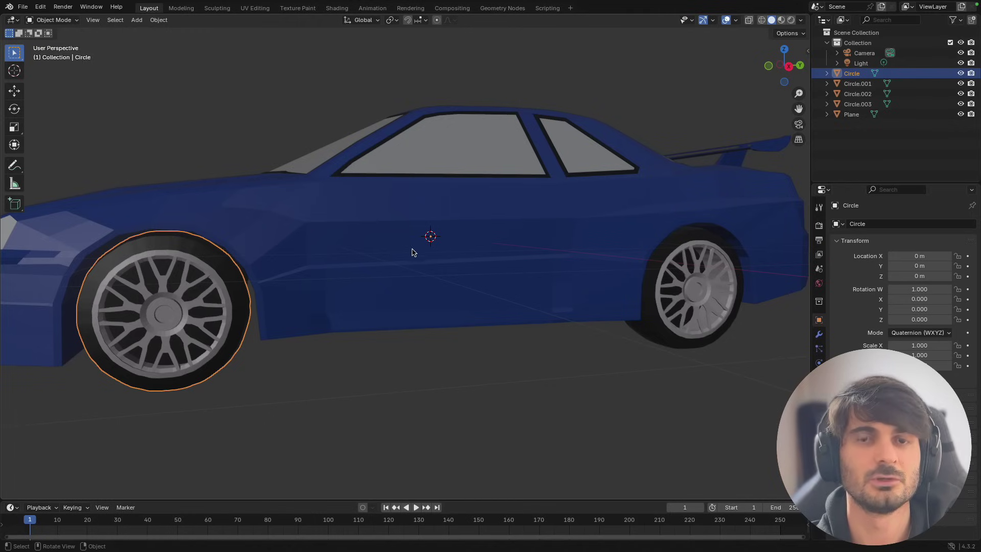
middle_drag(414, 252, 469, 216)
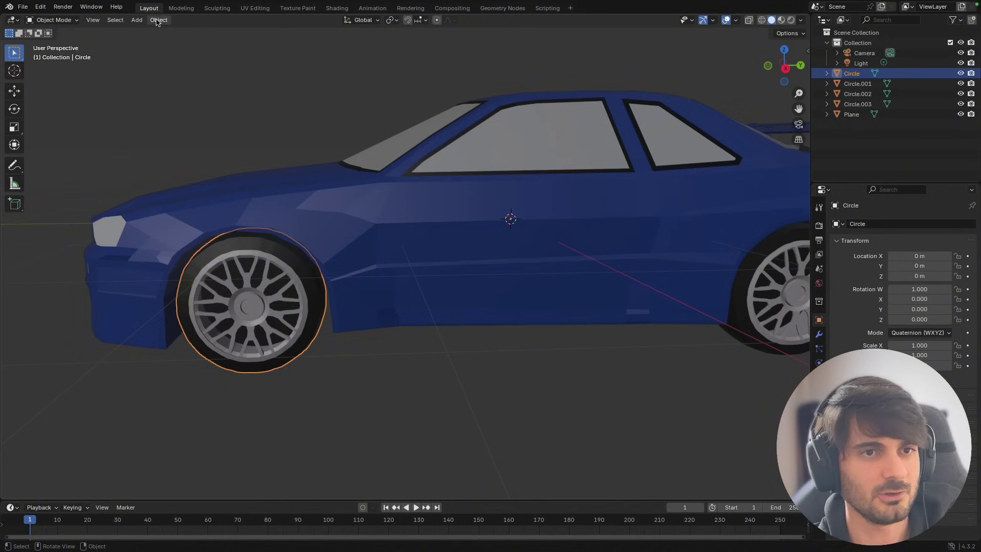
Step: Apply Object > Set Origin > Origin to Geometry to the Circle wheel and orbit to check it
click(158, 20)
mouse_move(193, 31)
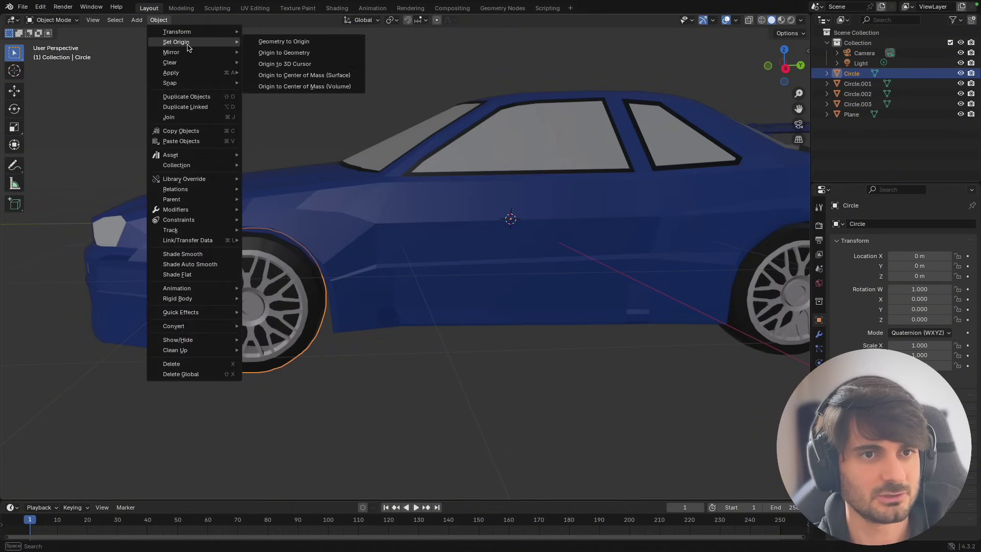
click(290, 56)
mouse_move(294, 223)
middle_down()
mouse_move(327, 201)
mouse_move(344, 246)
middle_up()
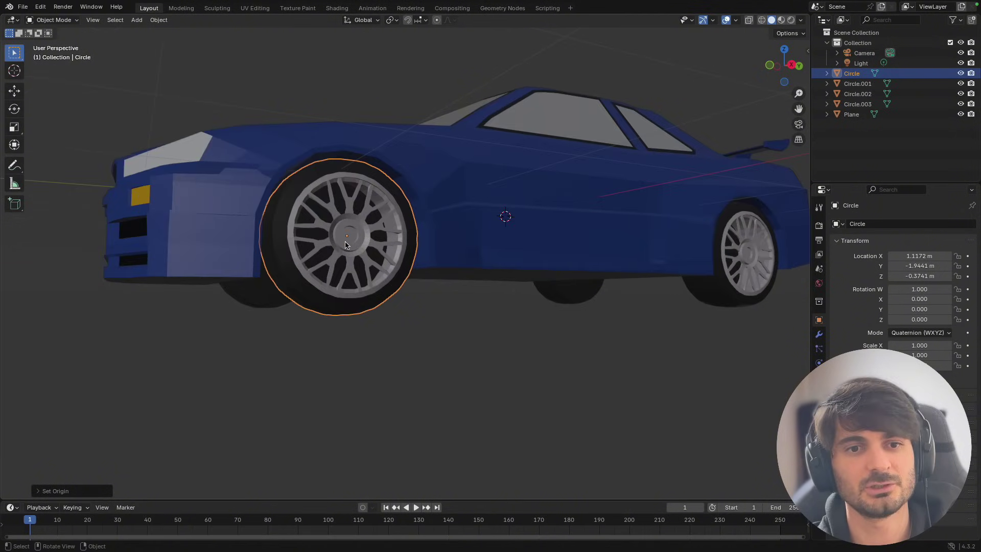
middle_drag(346, 241, 271, 295)
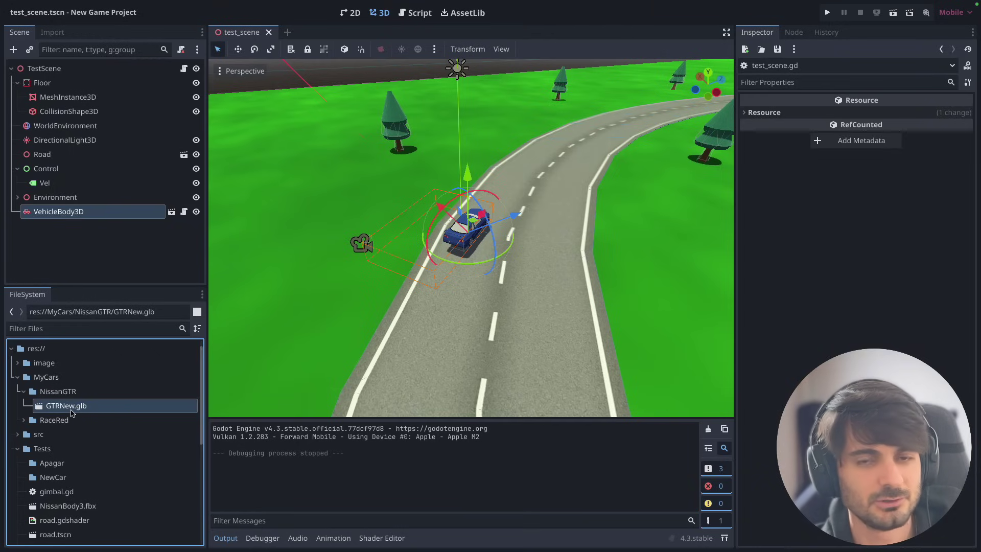
double_click(80, 409)
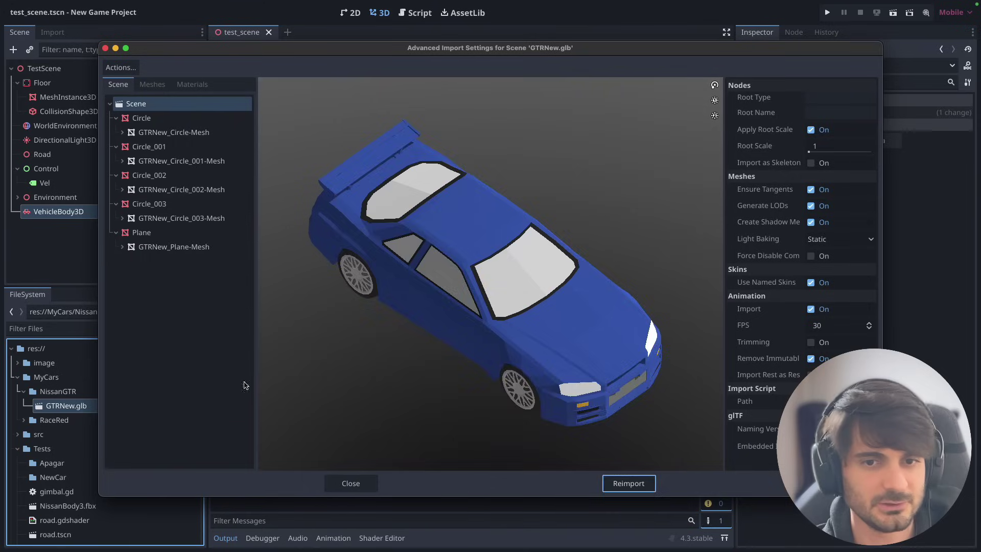
drag(389, 265, 501, 261)
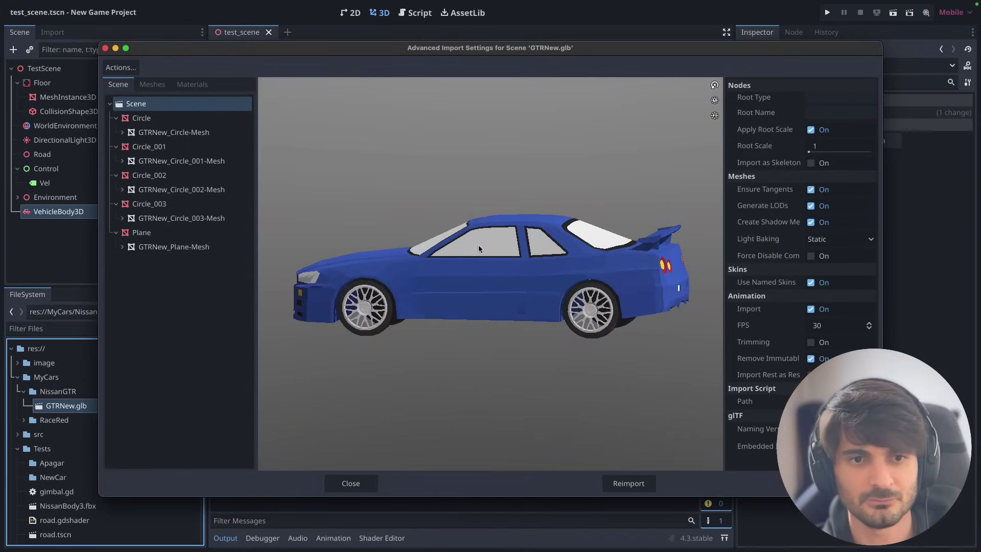
click(105, 49)
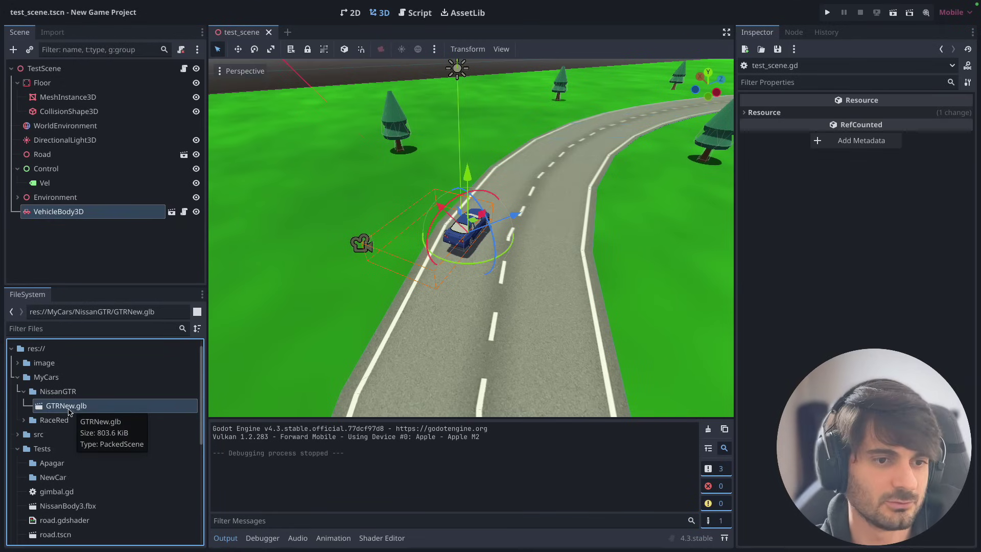
middle_drag(387, 268, 300, 268)
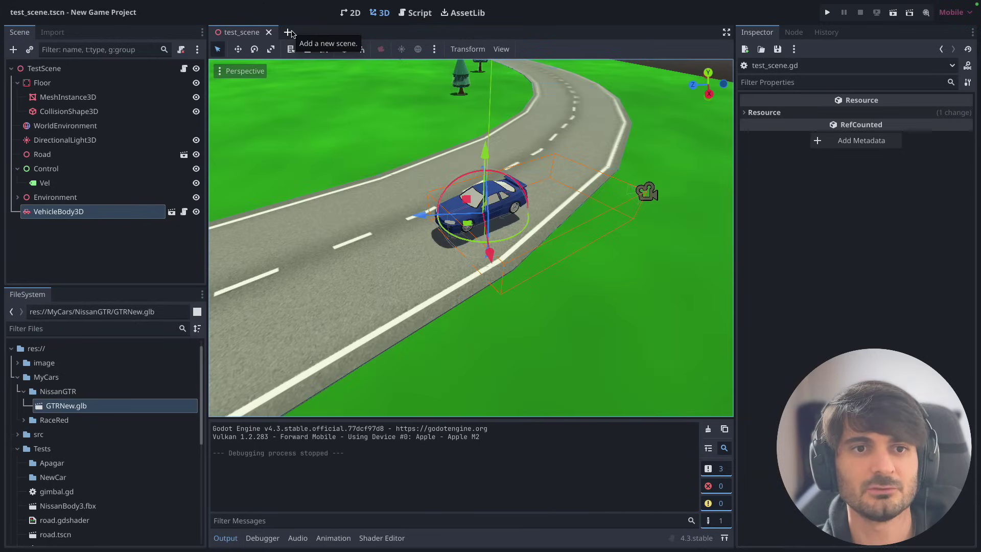
Step: Create a VehicleBody3D-rooted scene saved as my_new_nissan.tscn and drop the GTRNew model under it
click(289, 34)
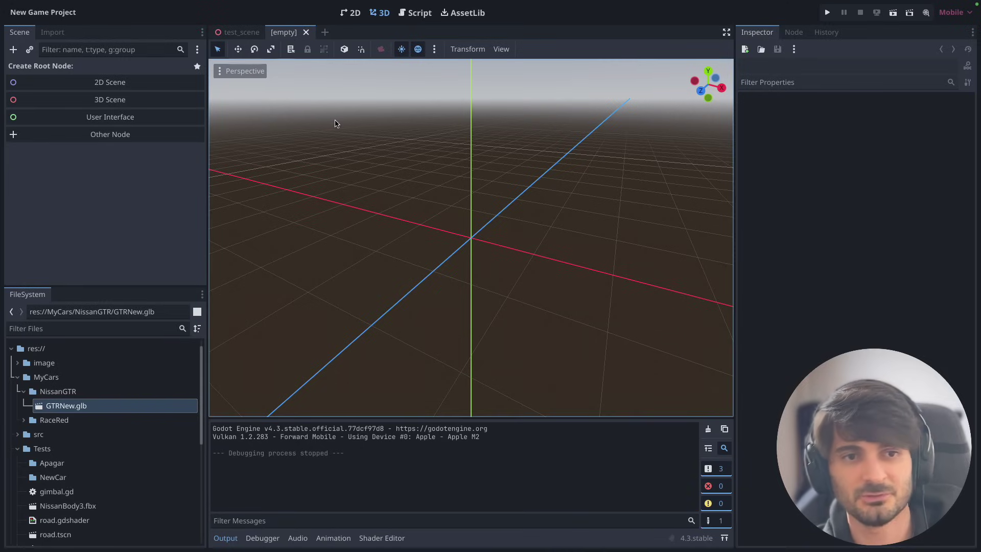
click(114, 136)
text(v)
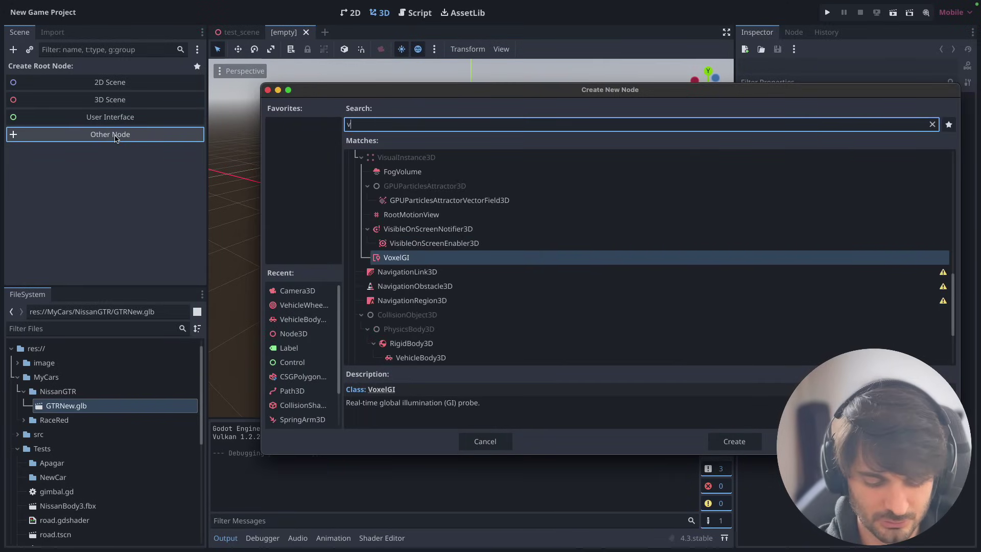
text(eh)
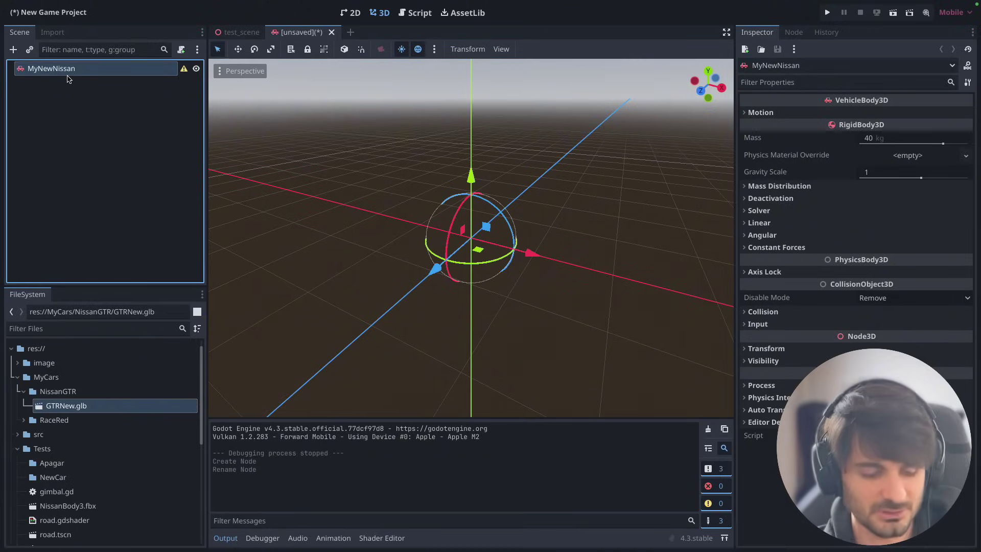
key(ctrl+a)
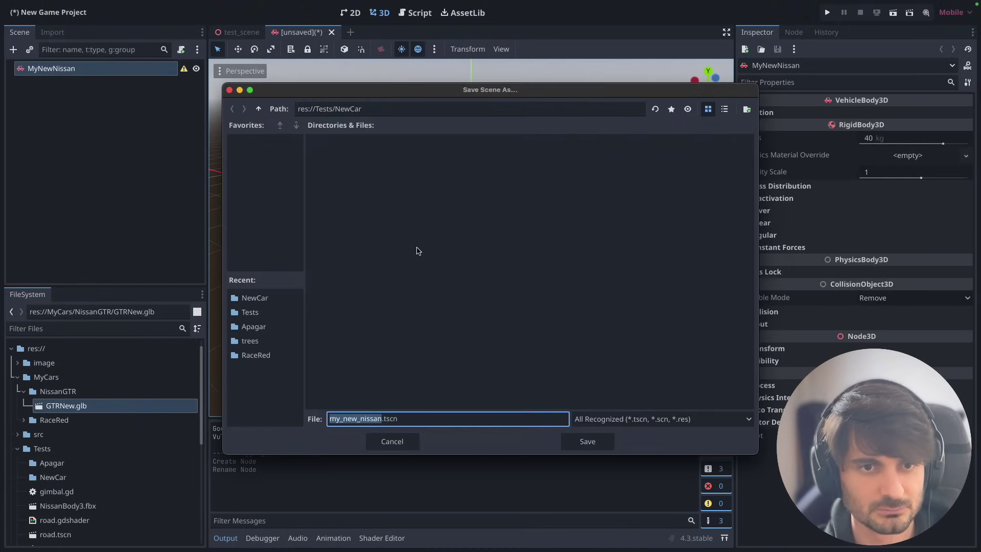
click(583, 441)
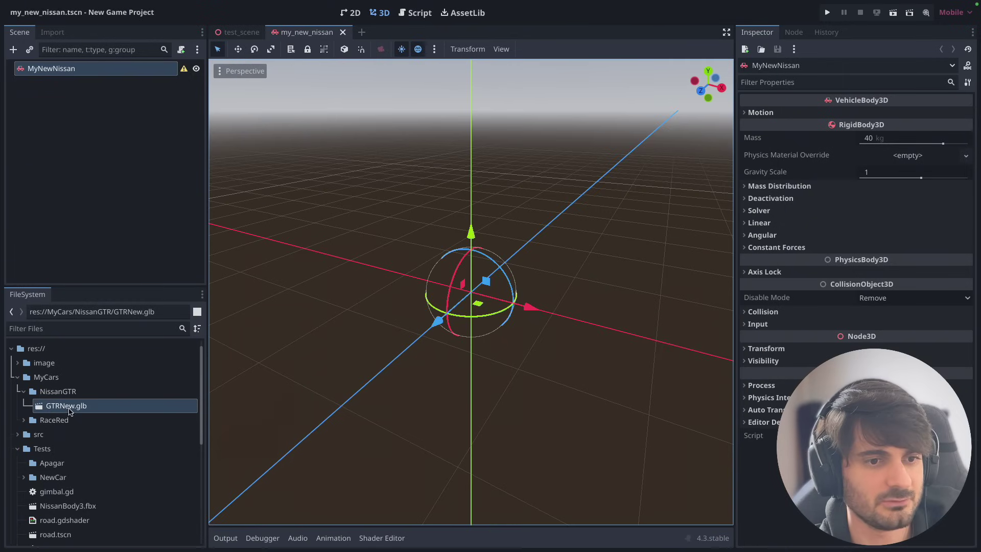
drag(70, 412, 66, 69)
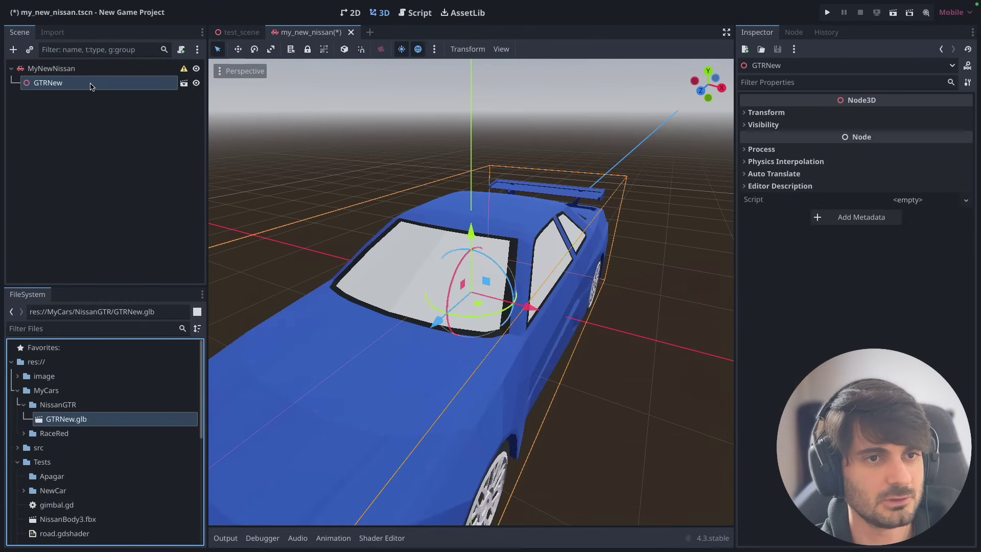
Step: Frame the GTRNew car and use Make Local so its imported parts become editable
double_click(91, 83)
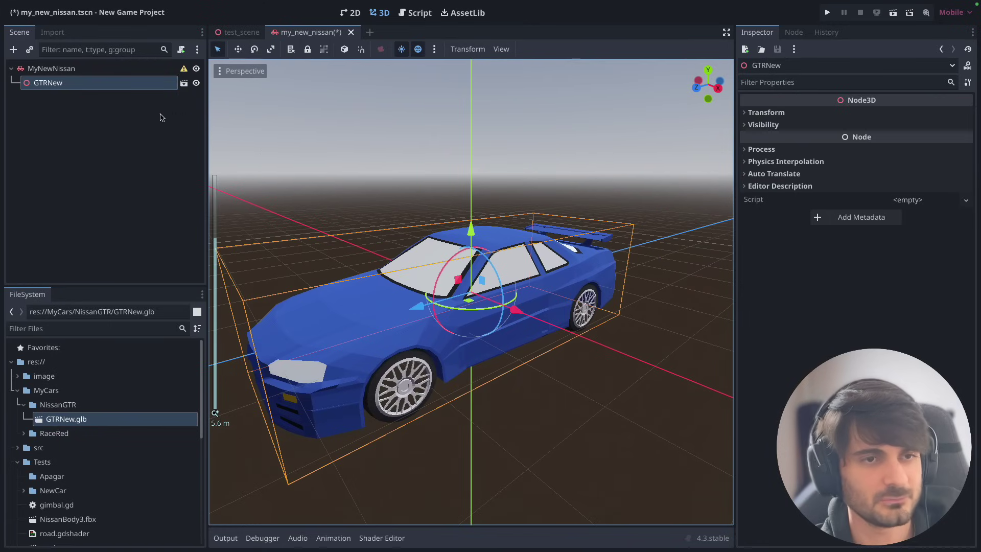
right_click(71, 85)
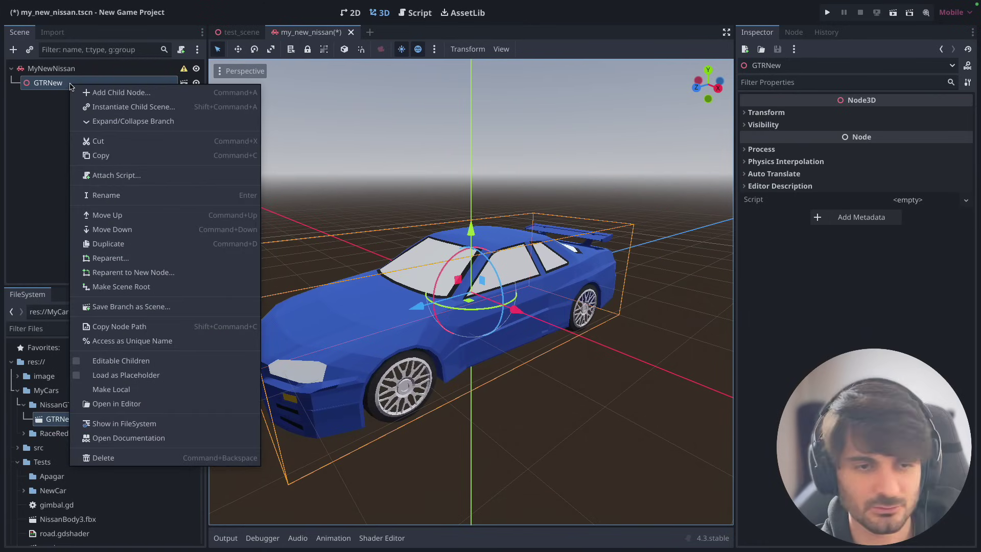
click(136, 392)
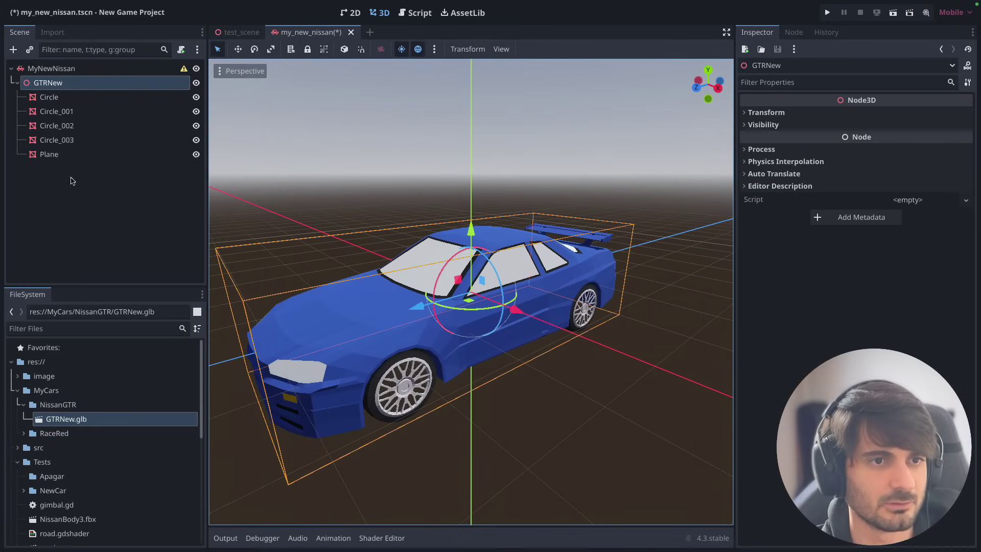
middle_drag(562, 249, 483, 252)
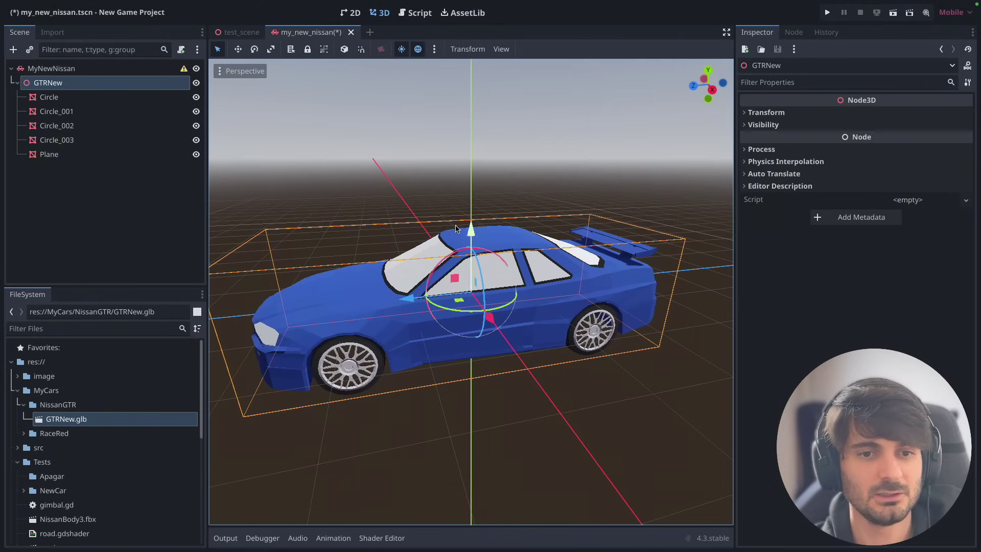
Step: Move Circle through Plane directly under MyNewNissan and delete the empty GTRNew node
click(36, 97)
shift+click(47, 152)
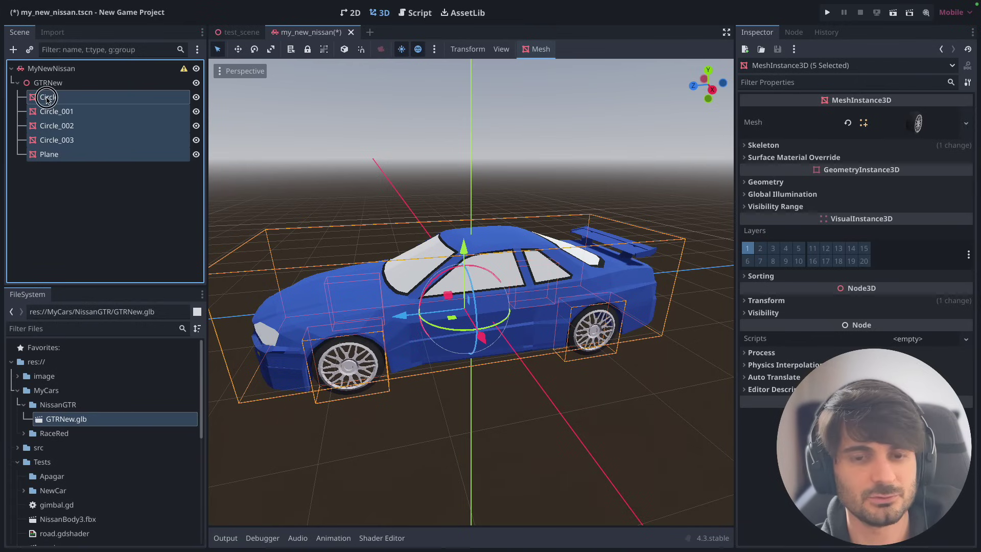
drag(47, 99, 46, 69)
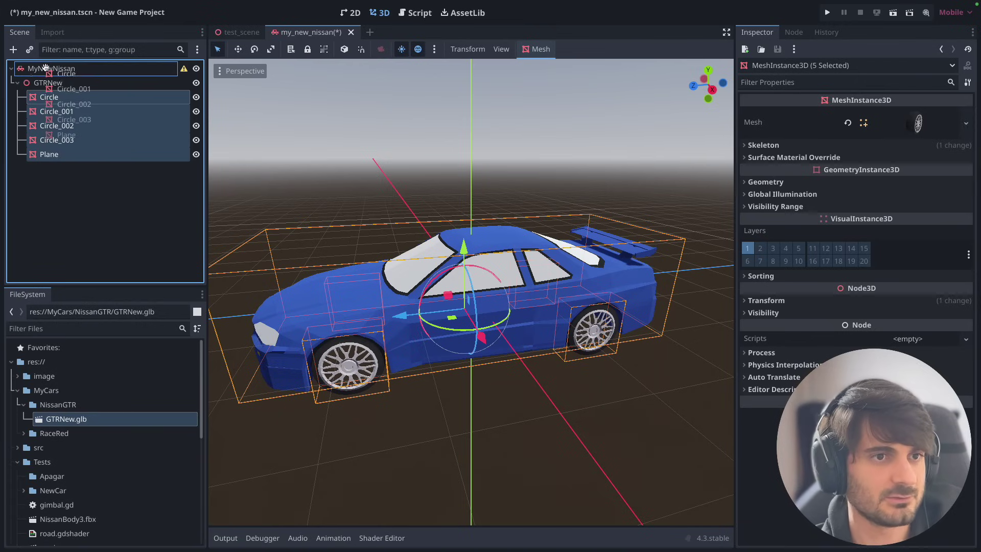
click(46, 83)
key(Delete)
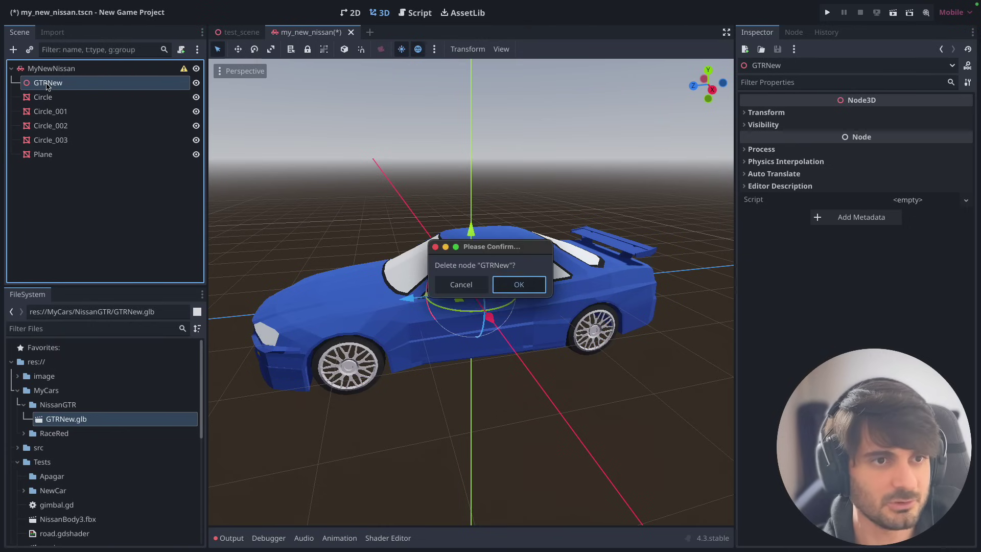
key(Return)
click(47, 83)
click(78, 141)
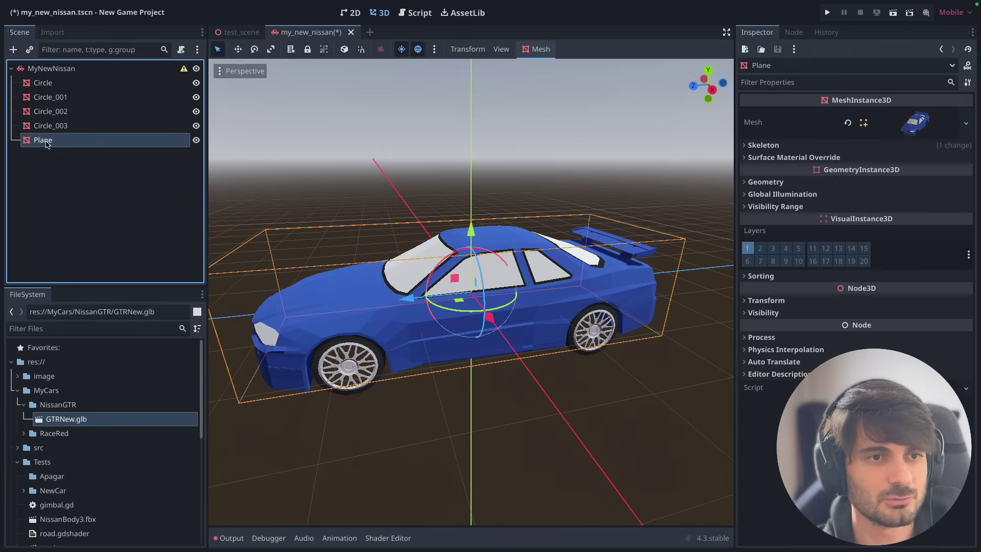
middle_drag(468, 278, 472, 278)
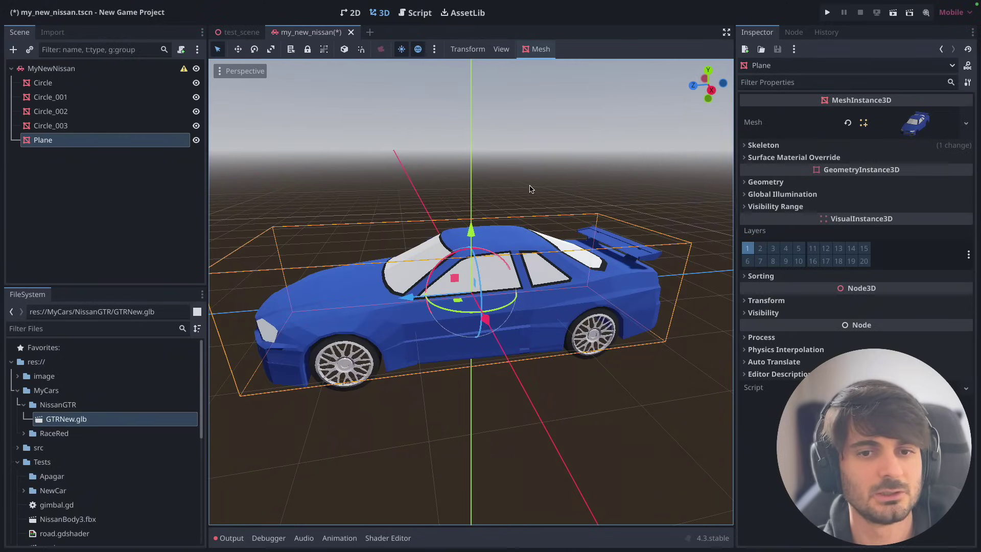
Step: Create a Sibling, Single Convex collision shape from the Plane body mesh and inspect the hull
click(541, 48)
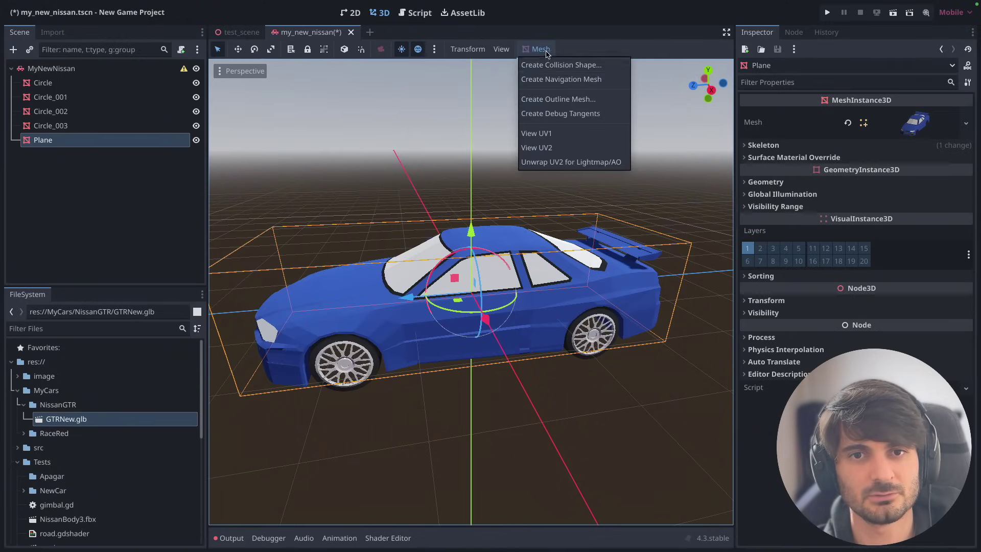
click(561, 65)
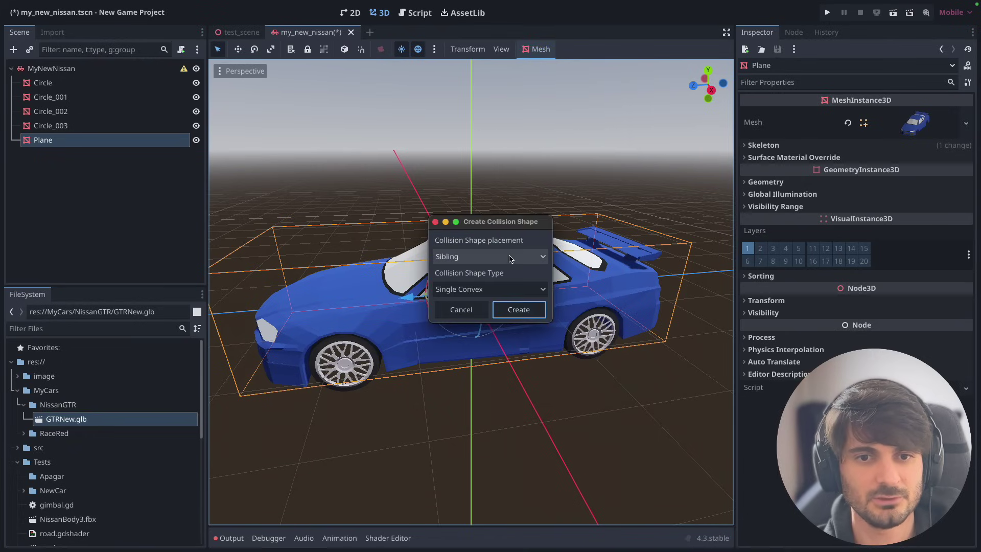
click(486, 257)
click(487, 272)
click(482, 290)
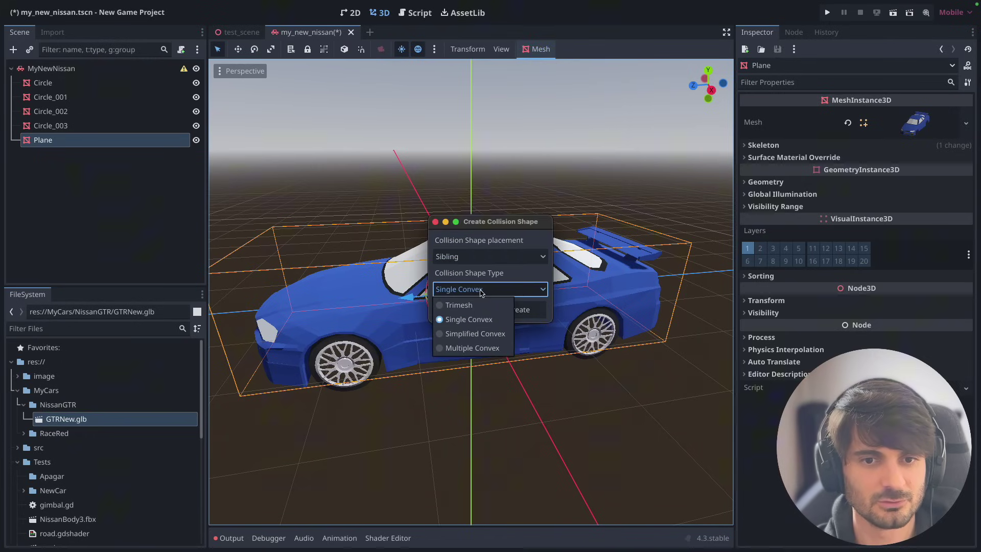
click(472, 320)
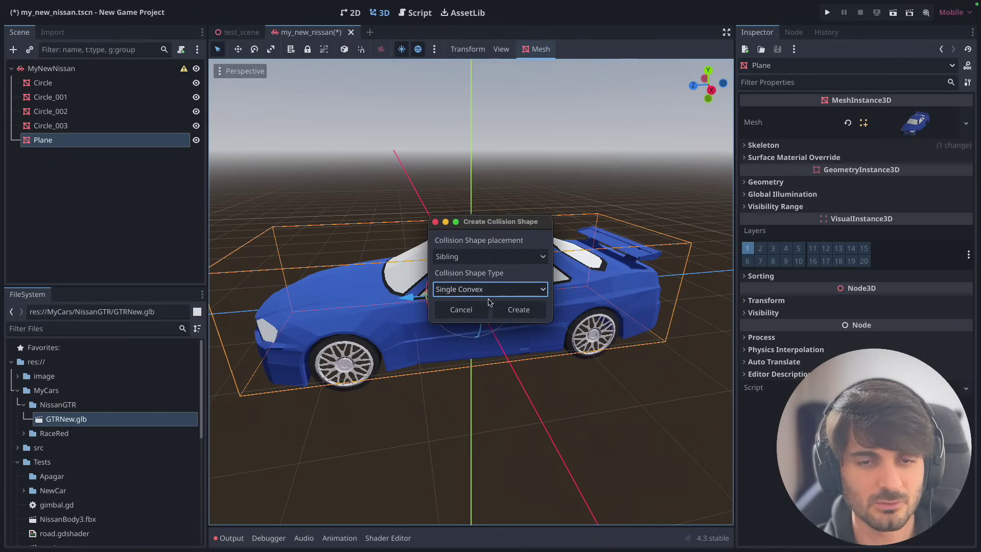
click(510, 312)
mouse_move(510, 312)
middle_down()
mouse_move(569, 270)
mouse_move(471, 280)
mouse_move(461, 261)
middle_up()
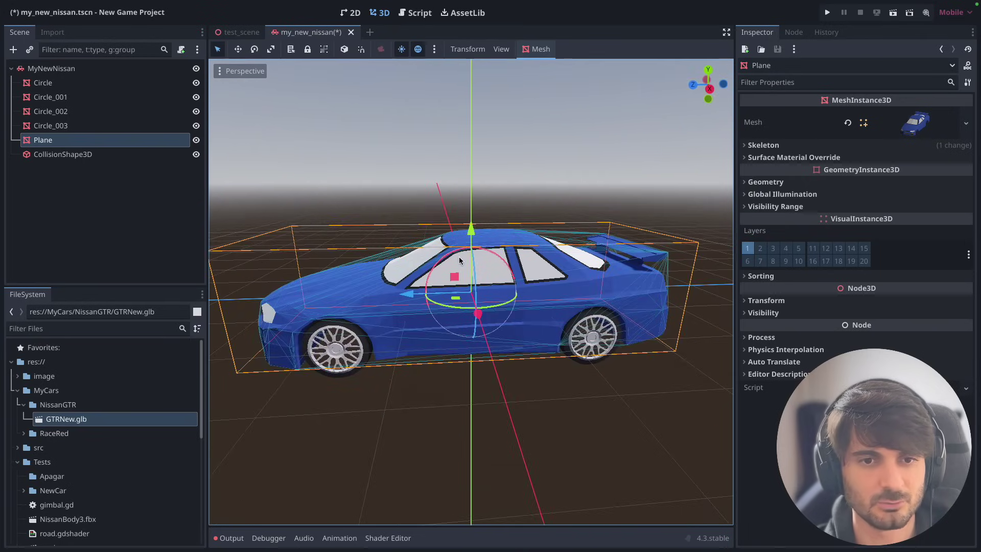
middle_drag(557, 255, 542, 254)
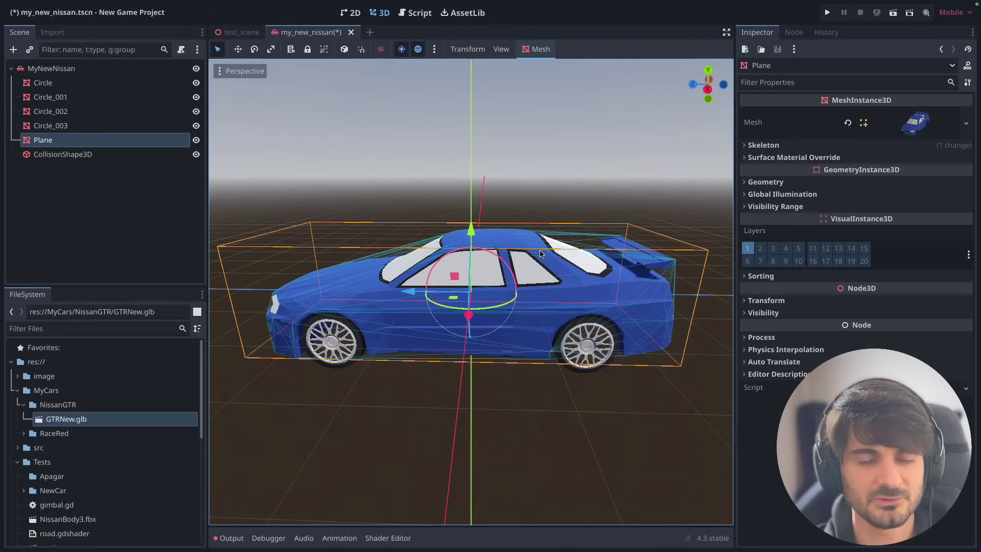
click(50, 154)
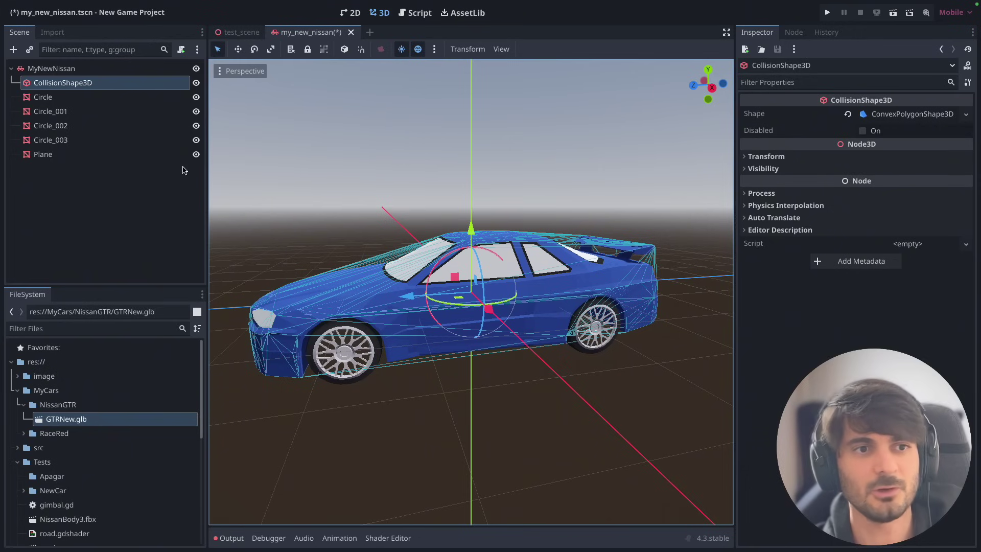
key(Down)
key(Down)
key(Down)
key(Down)
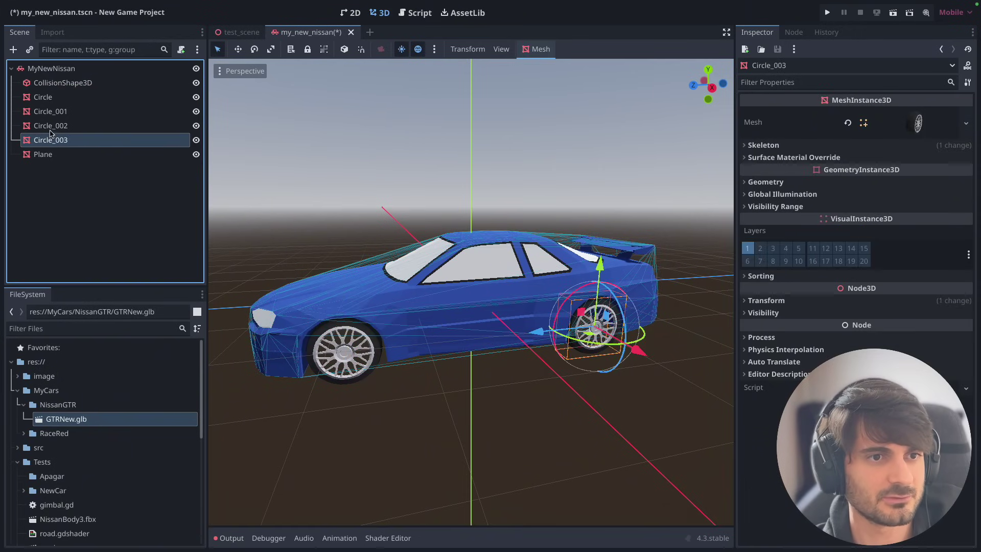
Step: Select the front wheel mesh Circle and add a VehicleWheel3D child via Ctrl+A
shift+click(46, 102)
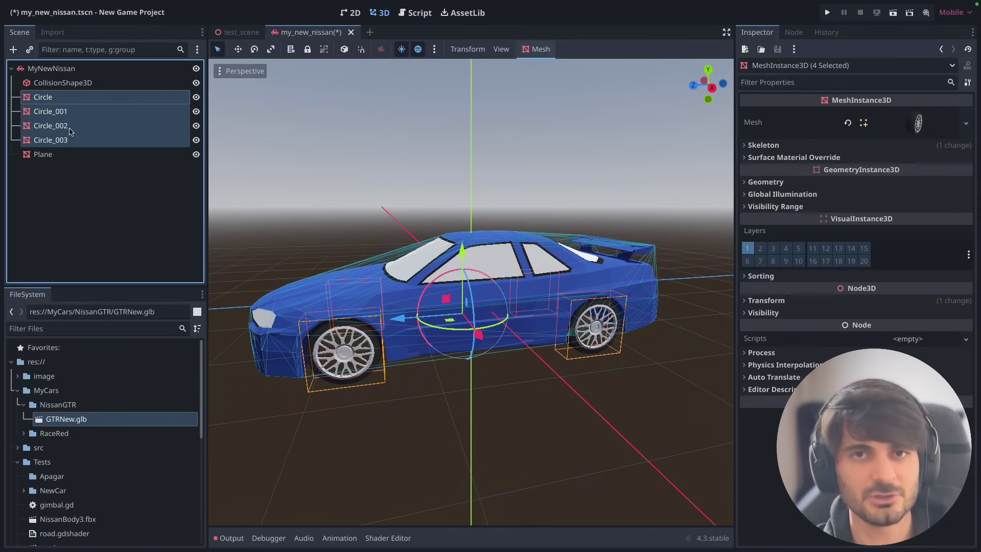
click(652, 343)
middle_drag(652, 343, 603, 333)
click(63, 111)
click(62, 98)
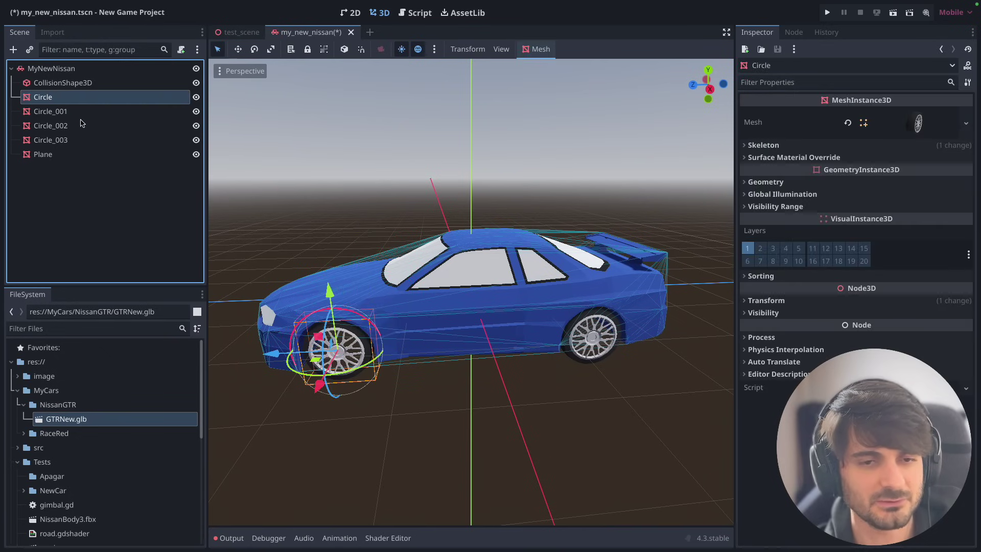
scroll(413, 300, up, 8)
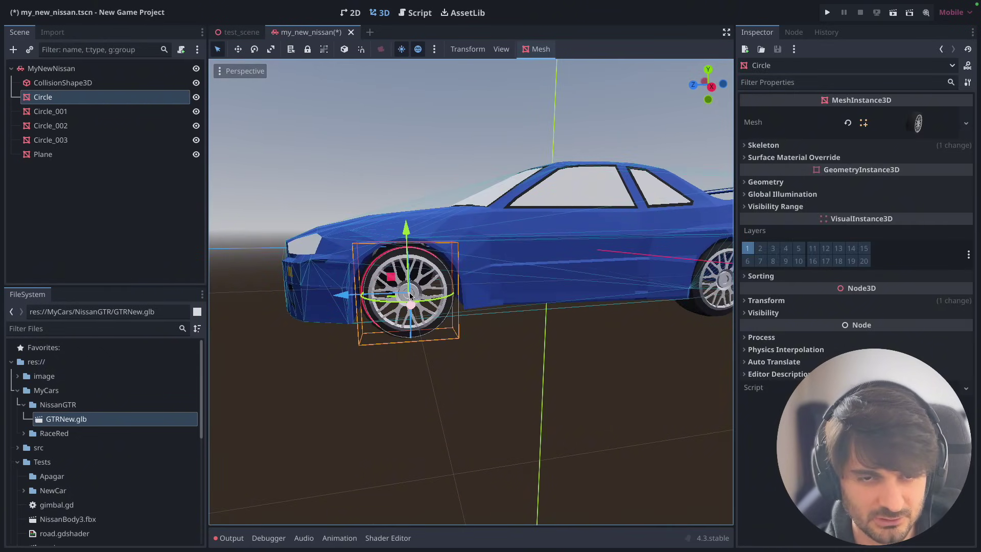
key(ctrl+a)
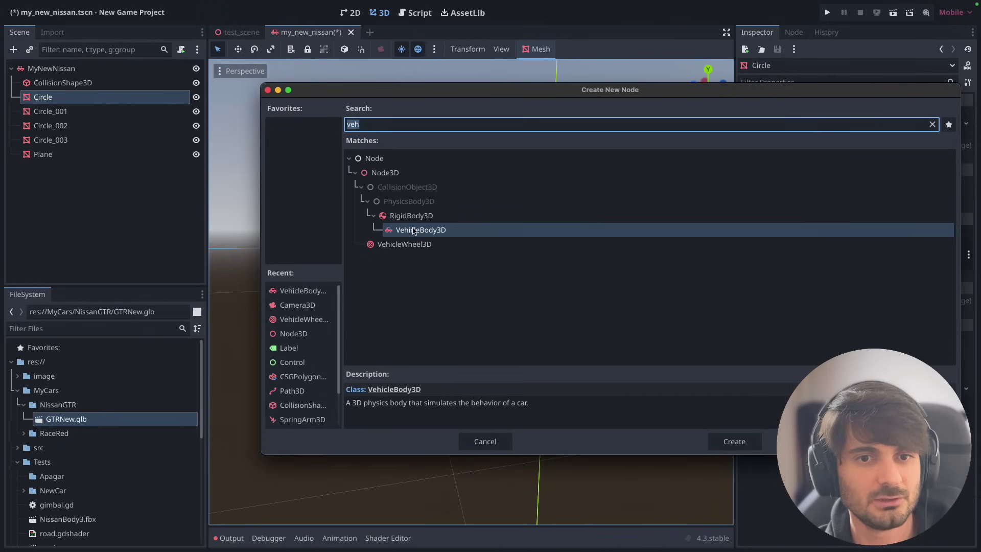
click(389, 246)
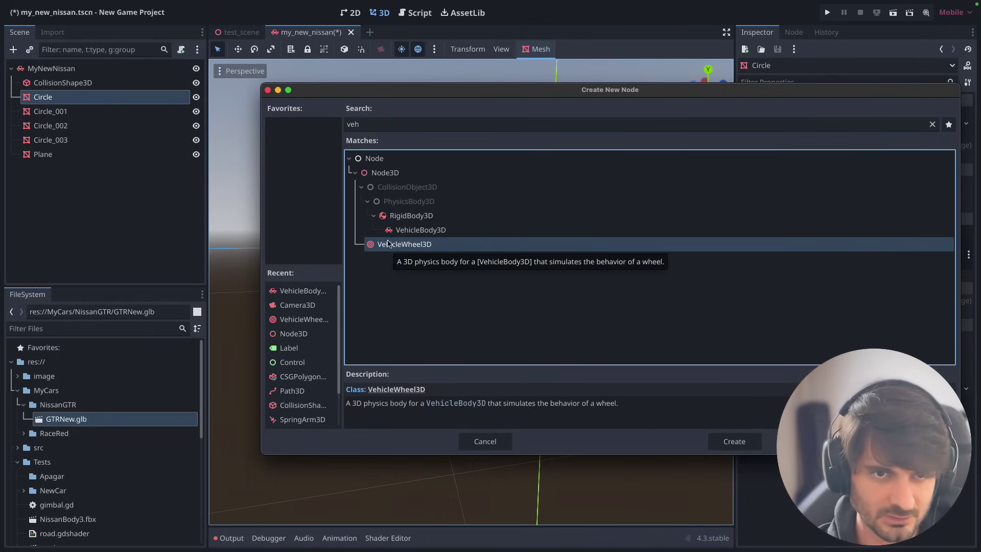
double_click(415, 245)
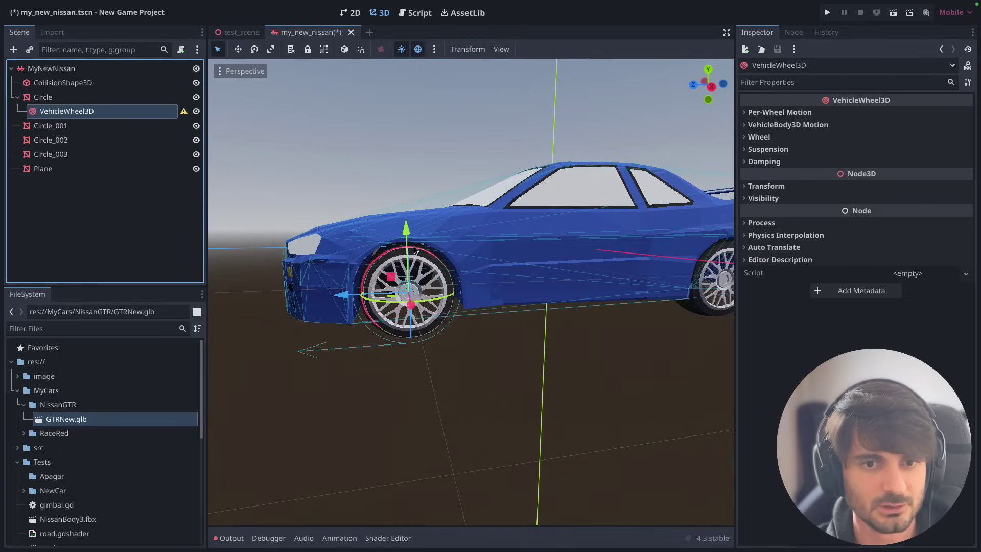
Step: Orbit around the front wheel to confirm the new VehicleWheel3D is centred on it
scroll(454, 309, up, 5)
middle_drag(454, 309, 466, 309)
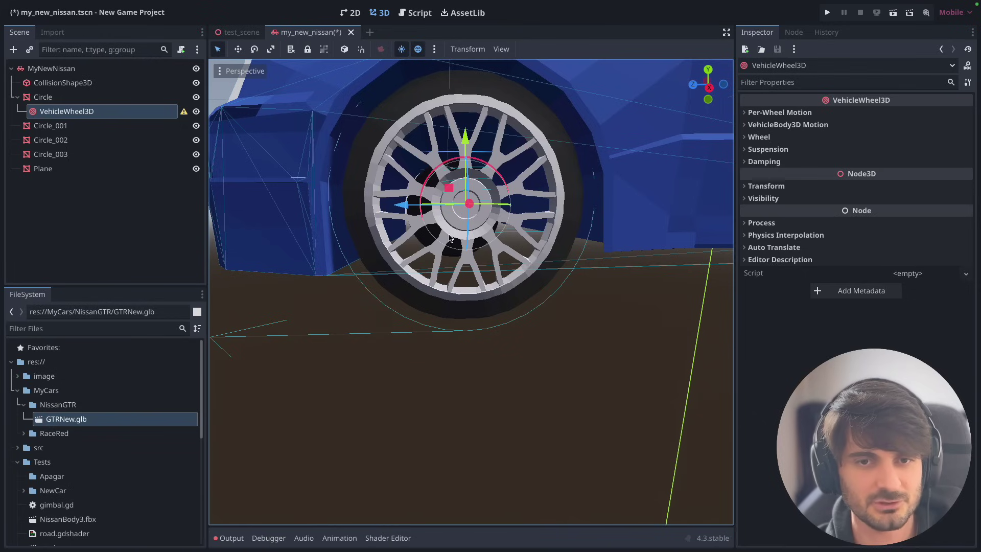
middle_drag(449, 238, 428, 227)
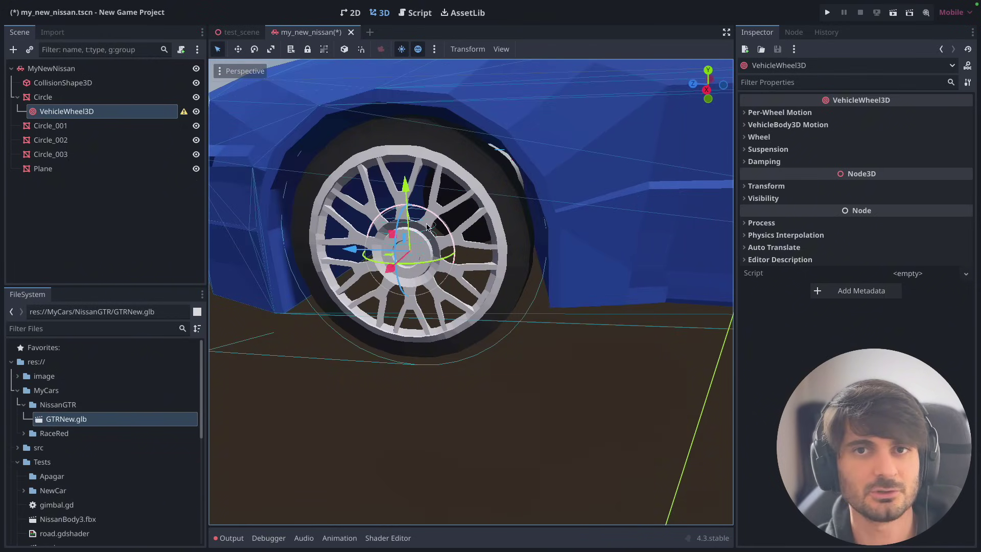
scroll(474, 304, down, 3)
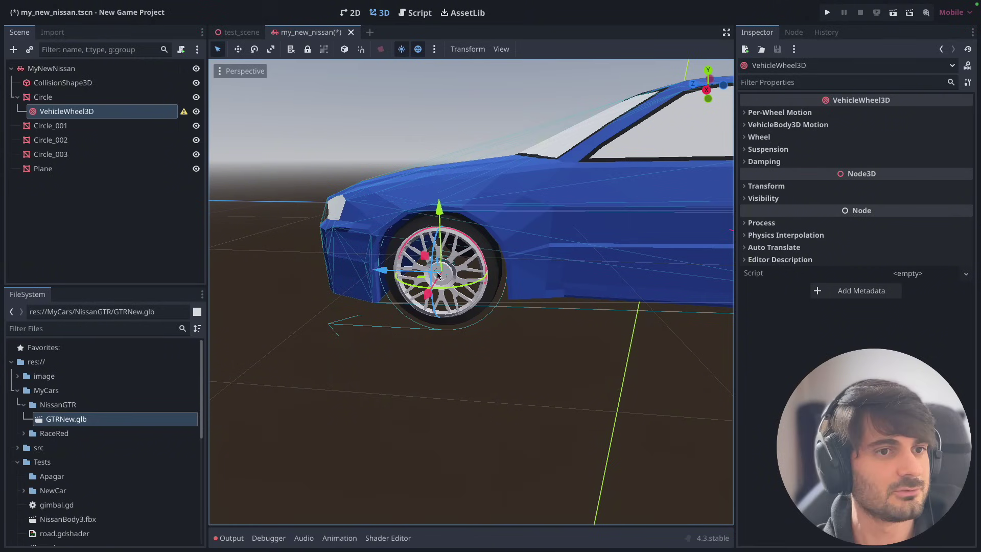
click(47, 97)
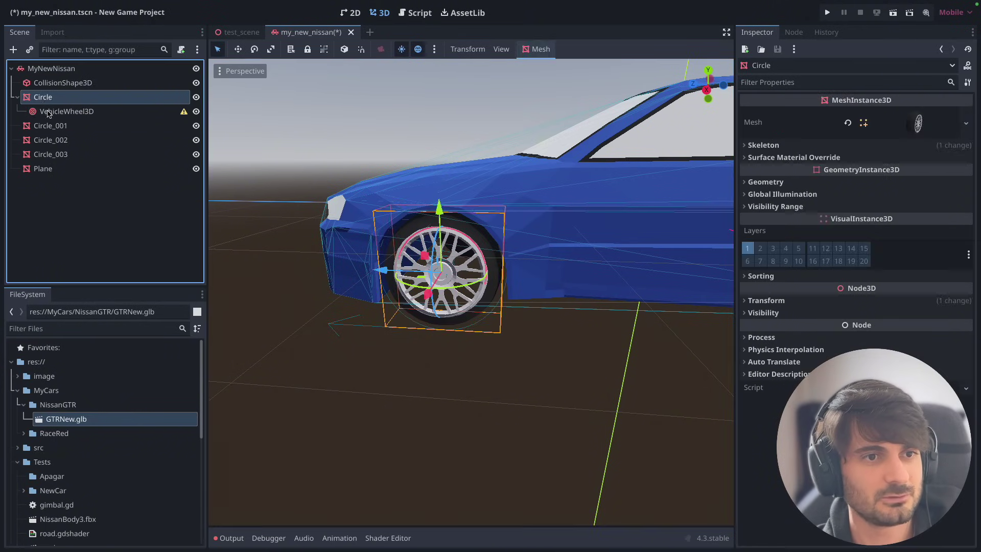
click(51, 111)
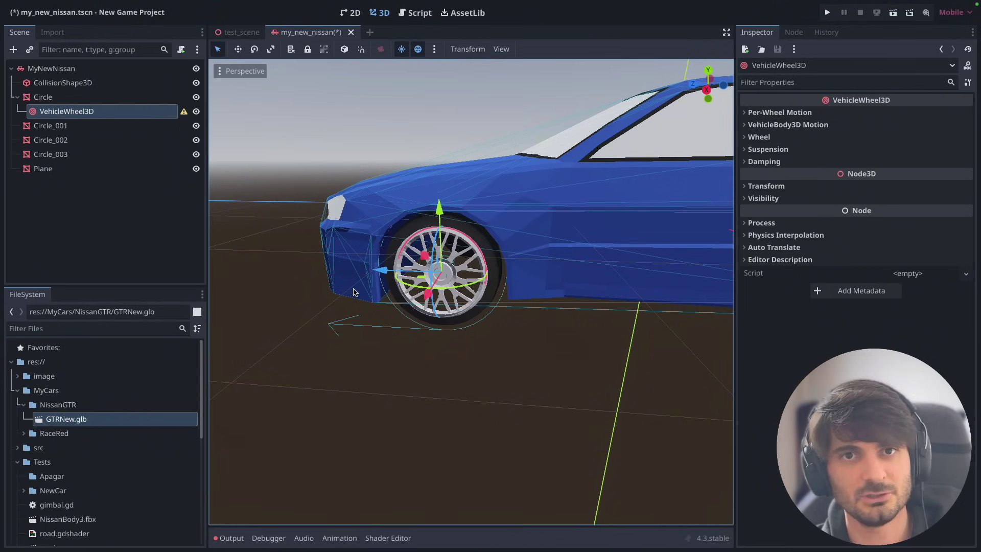
mouse_move(366, 287)
middle_down()
mouse_move(427, 301)
mouse_move(518, 290)
mouse_move(449, 297)
middle_up()
scroll(427, 300, down, 3)
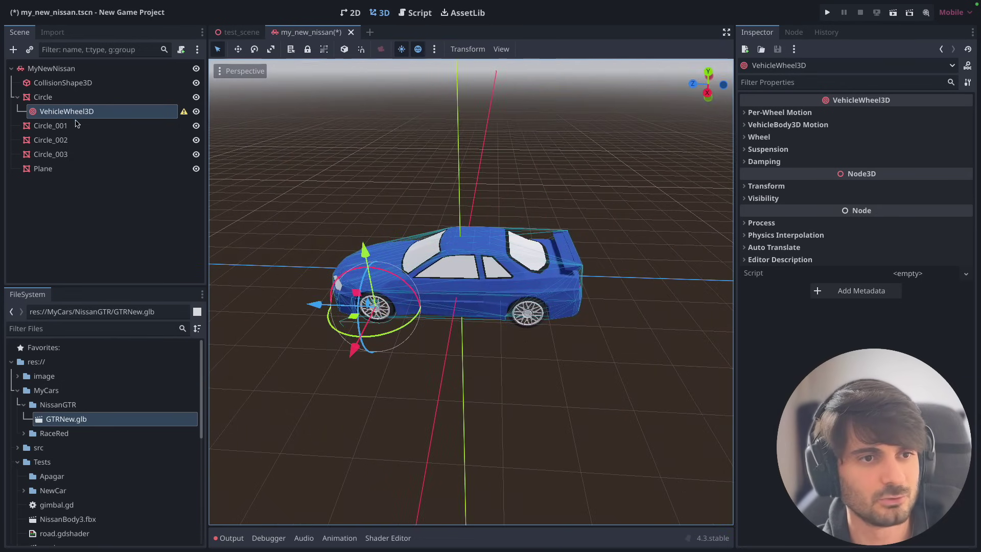
click(59, 125)
key(ctrl+a)
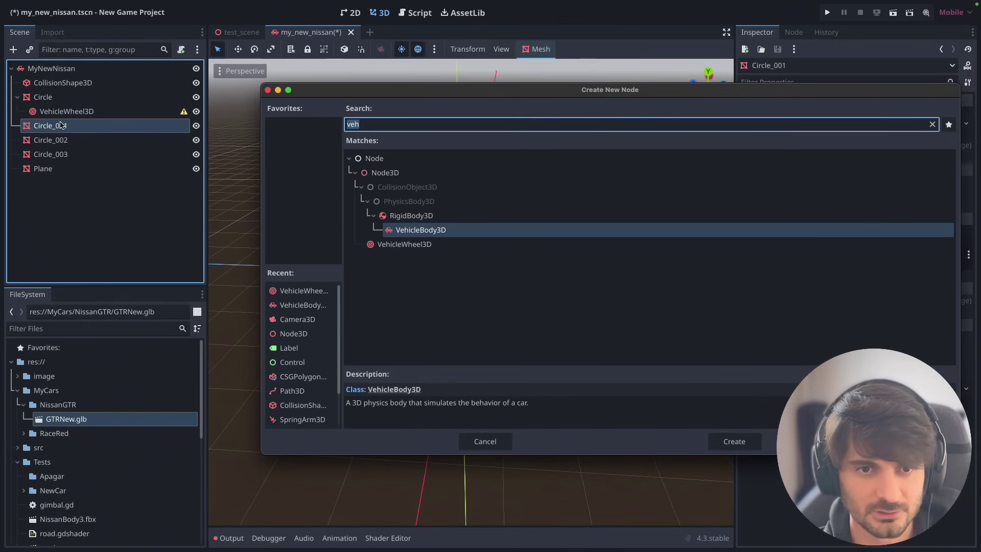
key(Down)
key(Return)
click(47, 154)
key(ctrl+a)
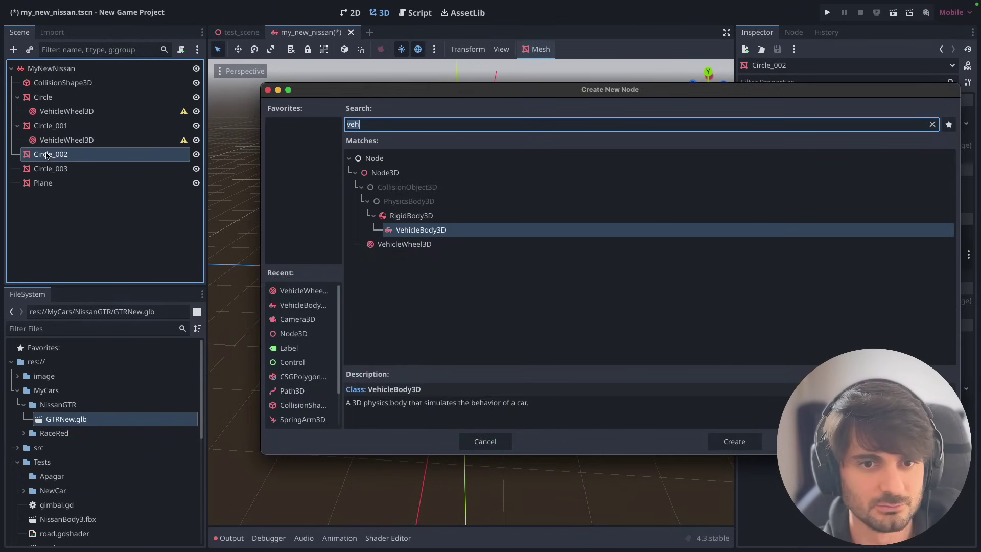
key(Return)
click(47, 182)
key(ctrl+a)
key(Return)
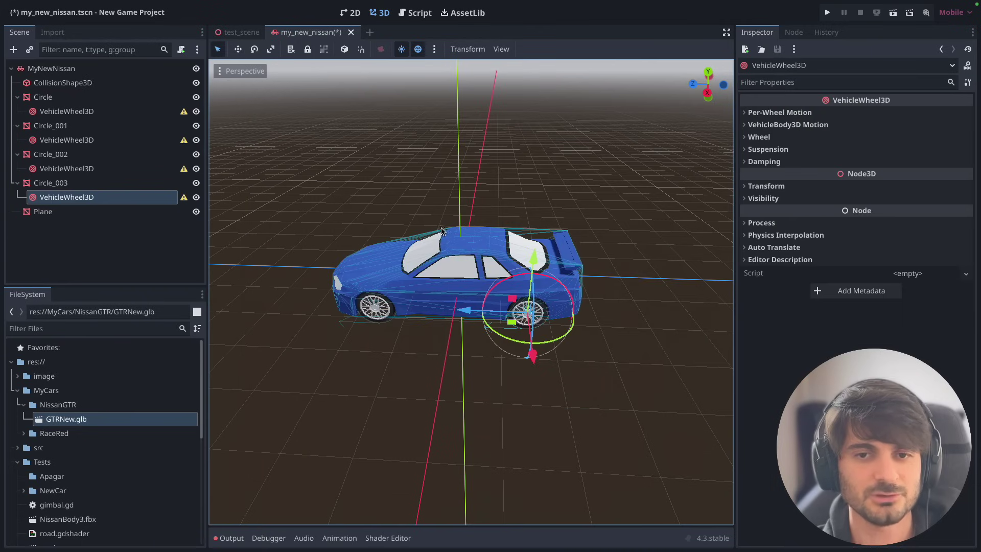
middle_drag(400, 342, 366, 335)
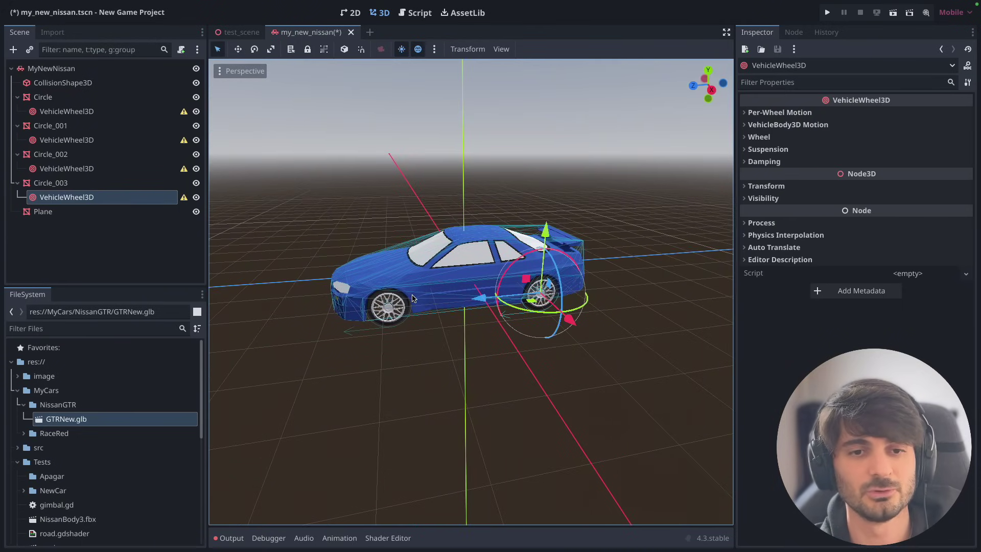
mouse_move(384, 287)
middle_down()
mouse_move(454, 311)
mouse_move(428, 319)
middle_up()
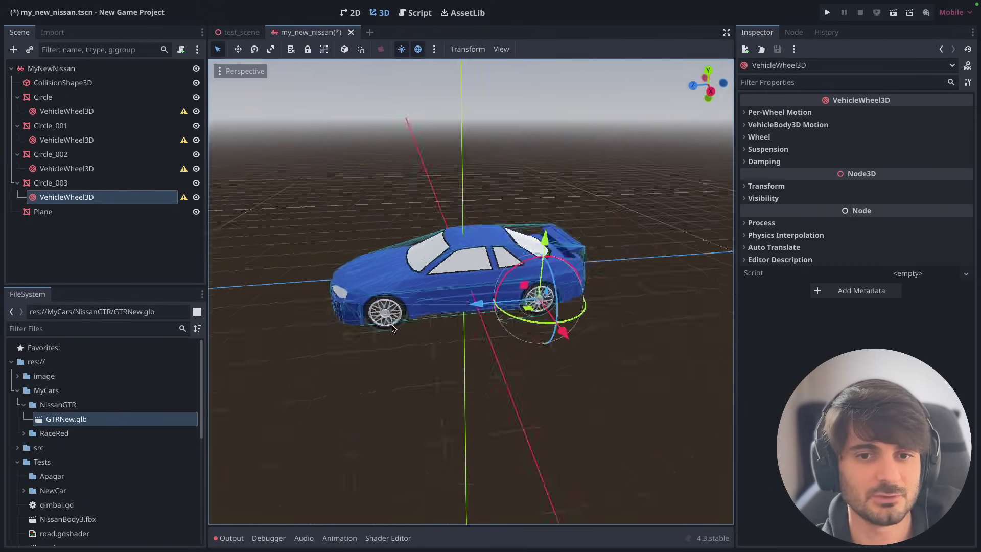
scroll(421, 318, up, 2)
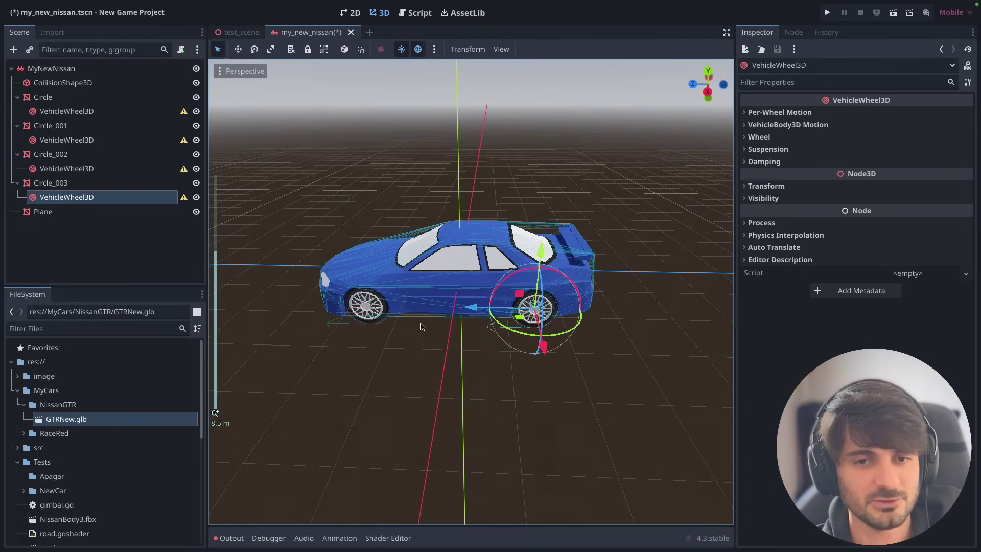
shift+middle_drag(422, 318, 464, 309)
scroll(464, 309, up, 1)
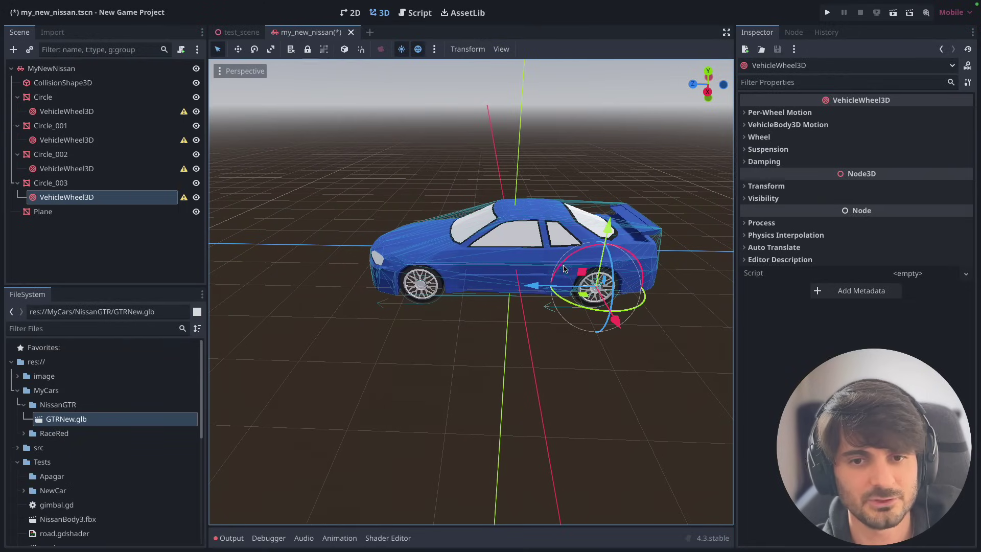
middle_drag(375, 258, 460, 287)
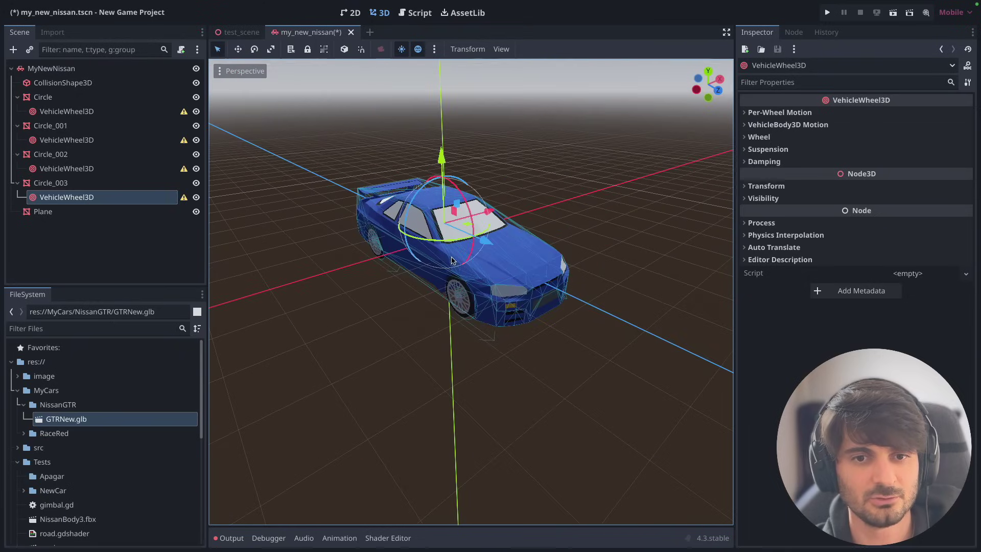
click(46, 69)
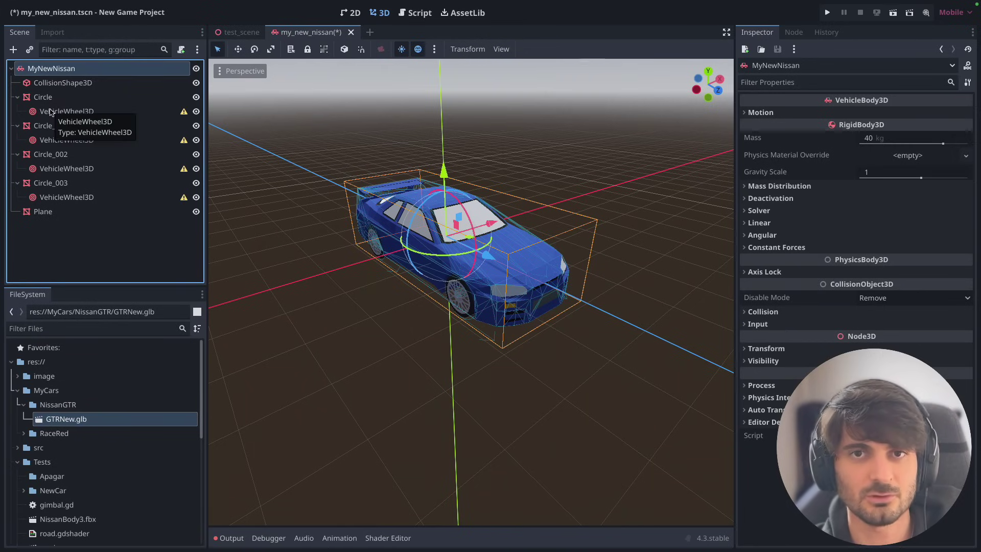
Step: Move the first VehicleWheel3D to the root and place the Circle mesh inside it
click(42, 127)
click(55, 142)
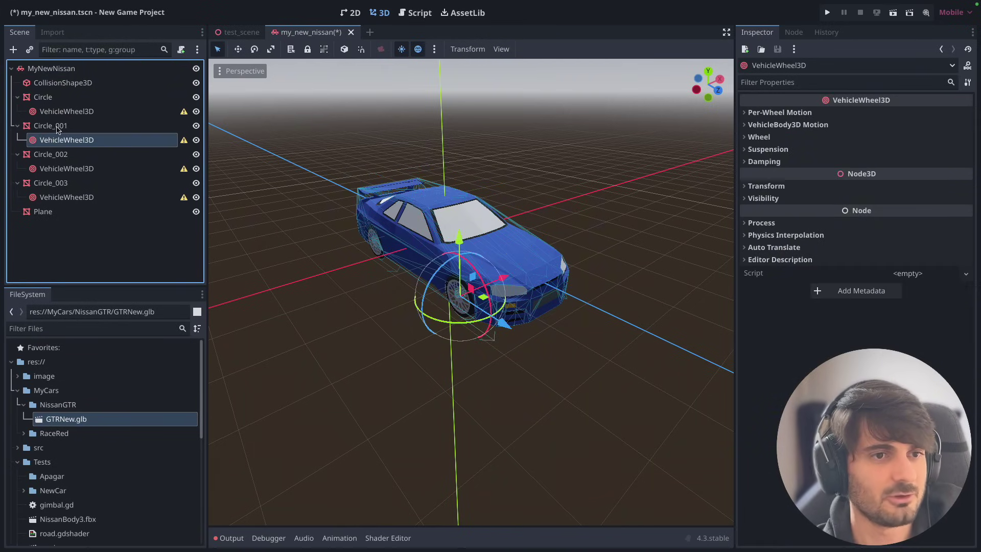
click(57, 129)
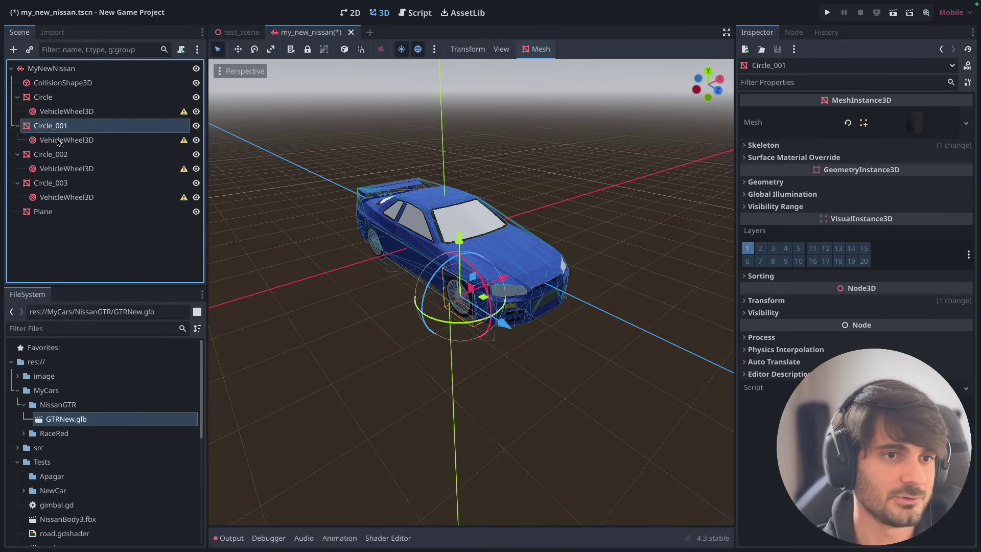
mouse_move(47, 108)
mouse_down()
mouse_move(41, 89)
mouse_move(72, 97)
mouse_up()
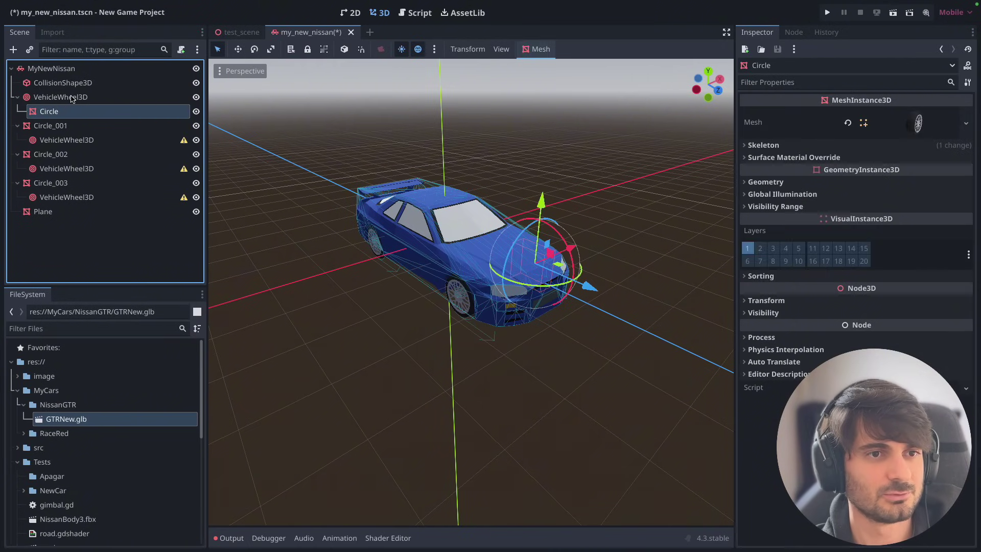
mouse_move(409, 276)
middle_down()
mouse_move(487, 275)
mouse_move(460, 276)
middle_up()
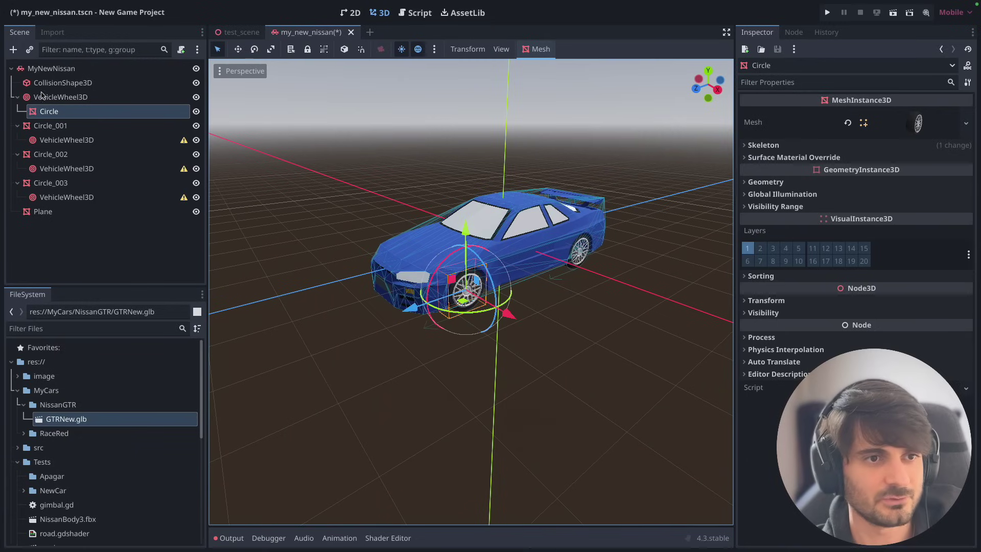
click(18, 98)
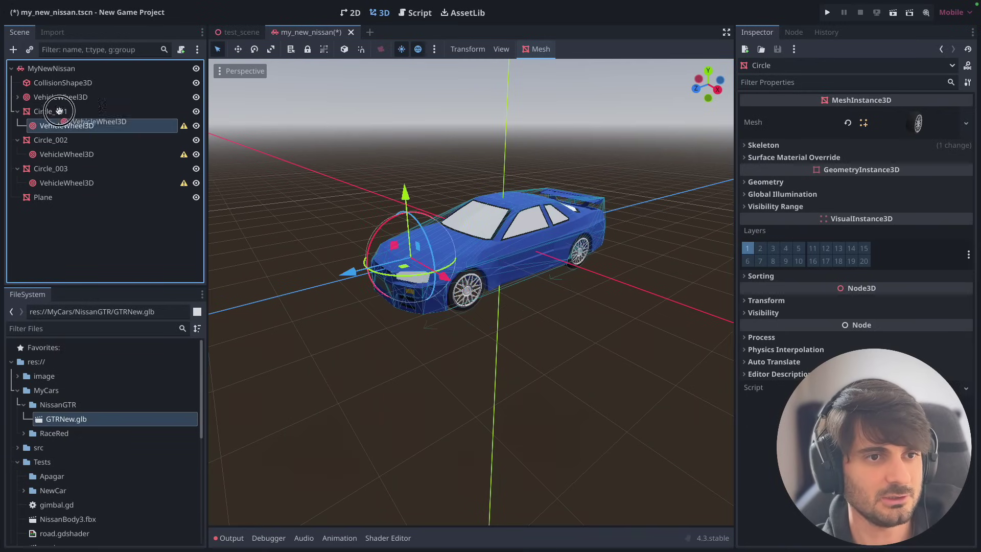
Step: Repeat for Circle_001 and Circle_002's wheel nodes, leaving all four wheel nodes under MyNewNissan
mouse_move(67, 126)
mouse_down()
mouse_move(56, 107)
mouse_move(58, 119)
mouse_up()
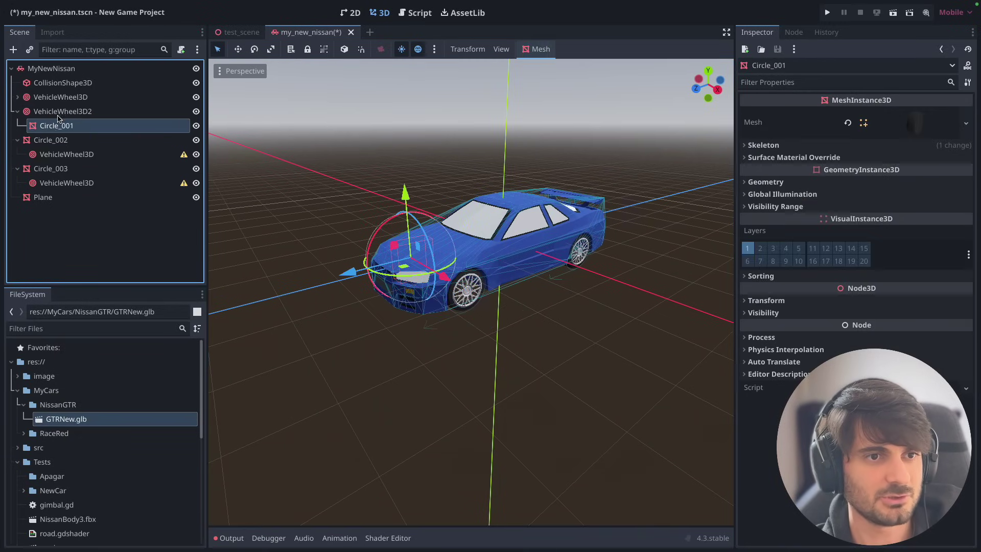
double_click(25, 113)
click(18, 112)
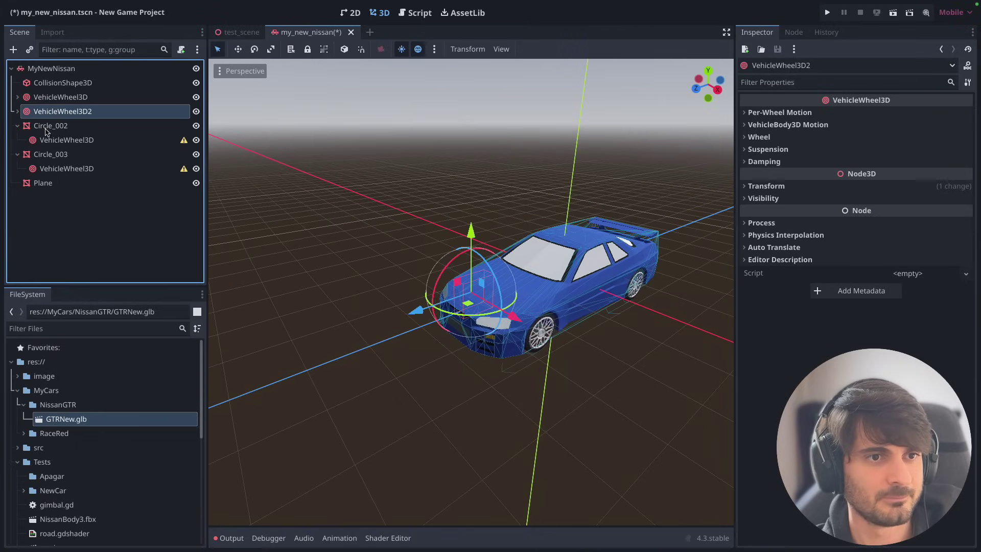
mouse_move(50, 140)
mouse_down()
mouse_move(27, 133)
mouse_move(51, 127)
mouse_move(36, 159)
mouse_move(47, 149)
mouse_up()
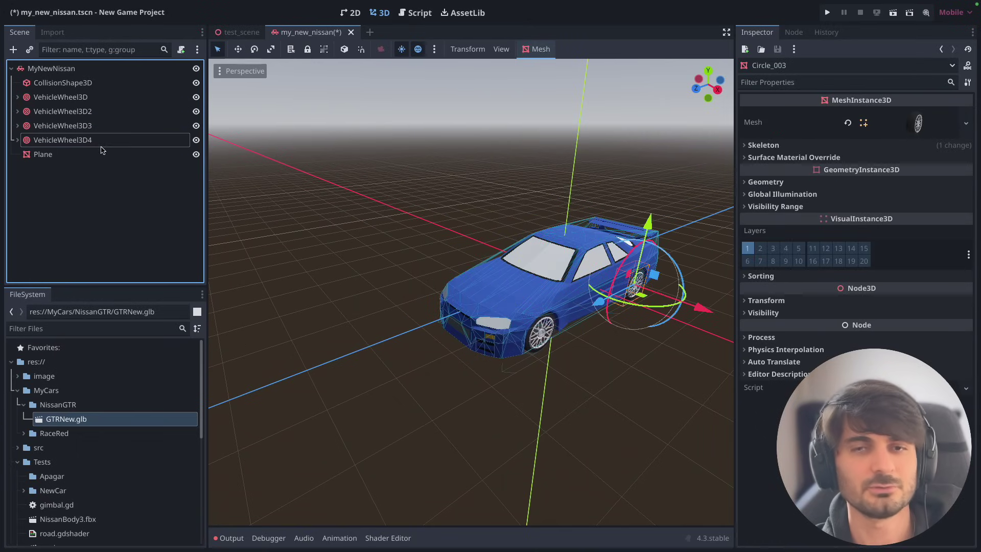
middle_drag(552, 245, 464, 250)
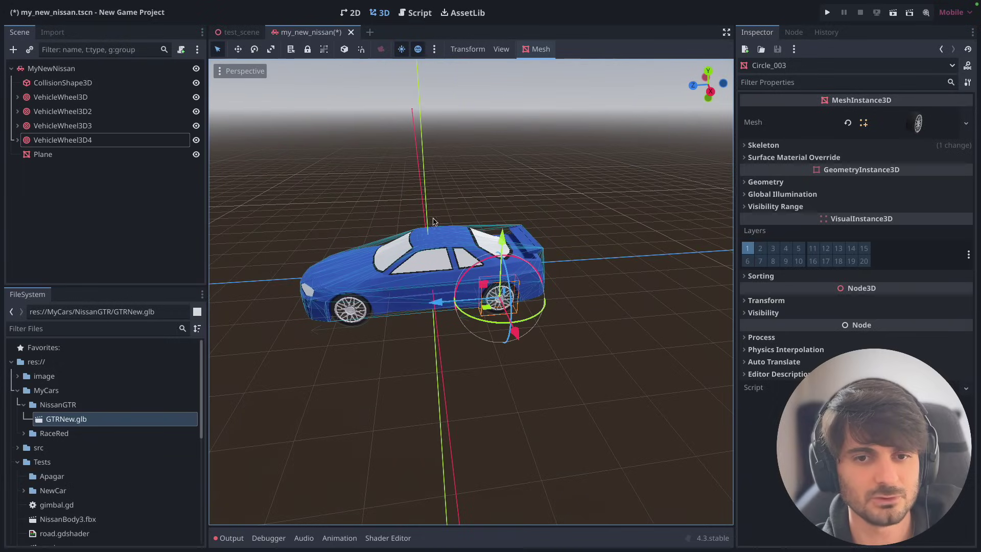
shift+click(56, 98)
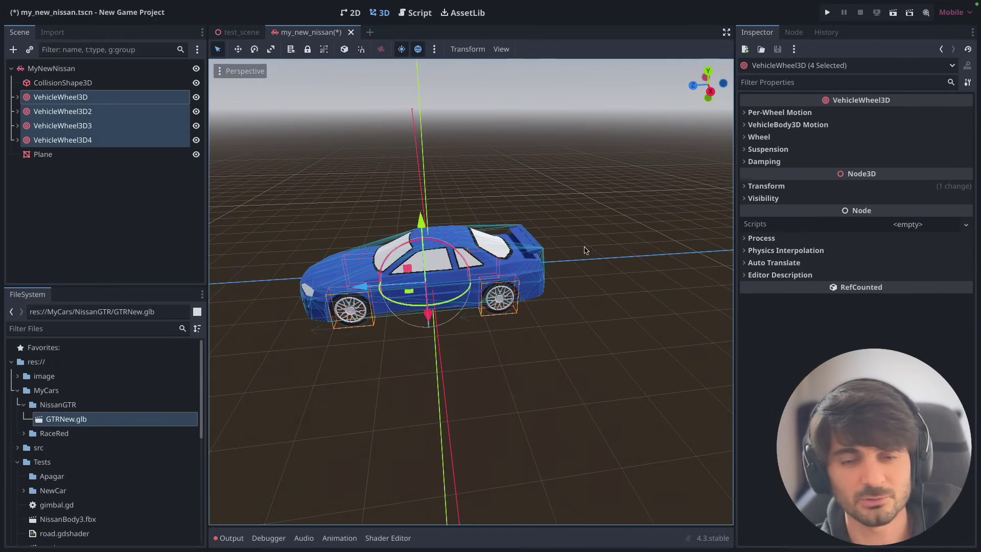
Step: Give MyNewNissan a Mass of 100 kg and a Gravity Scale of 4
middle_drag(585, 250, 455, 358)
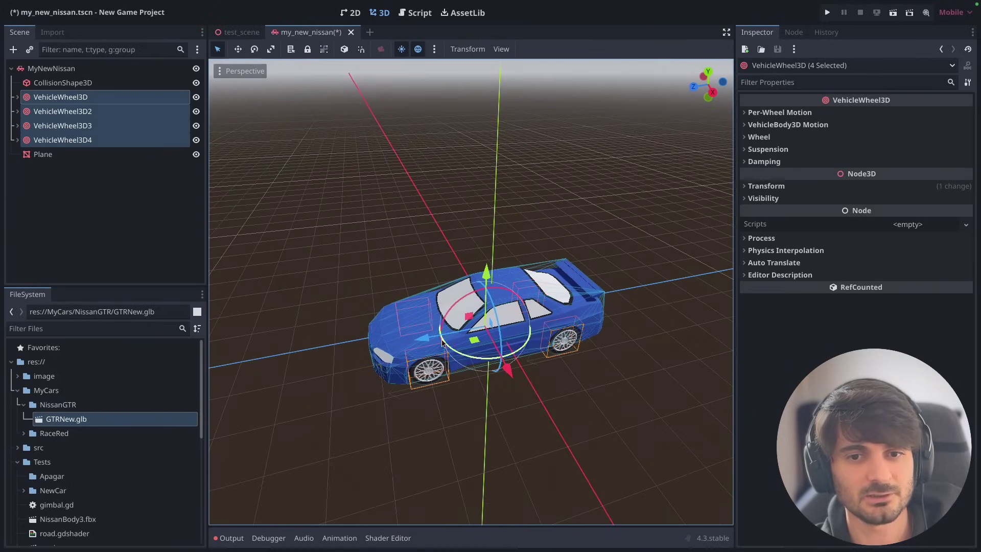
click(66, 72)
click(920, 139)
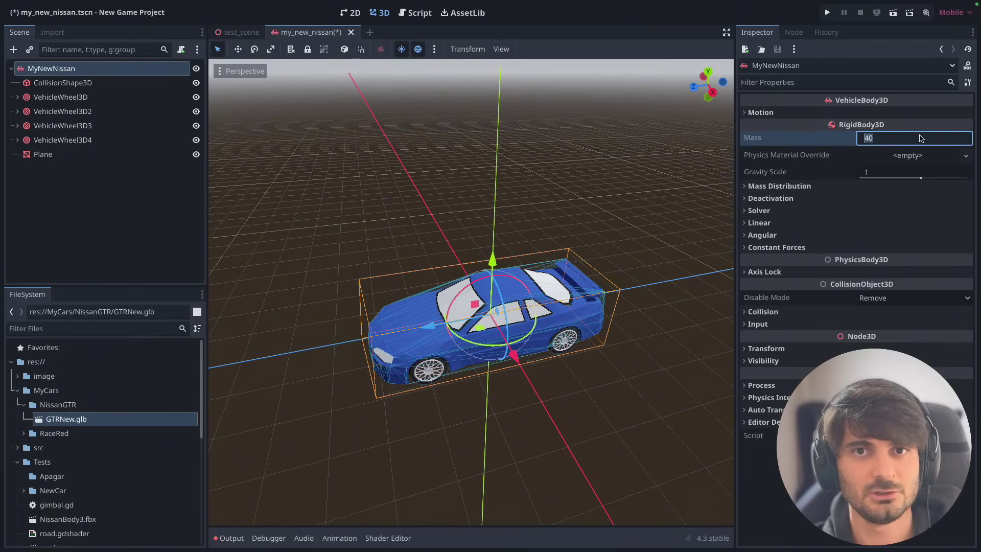
text(1)
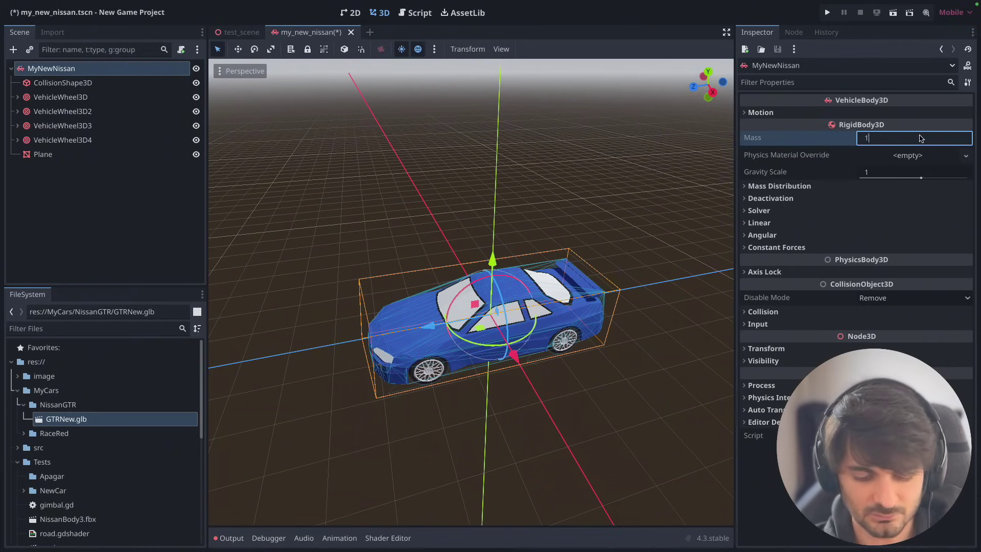
text(00)
click(910, 173)
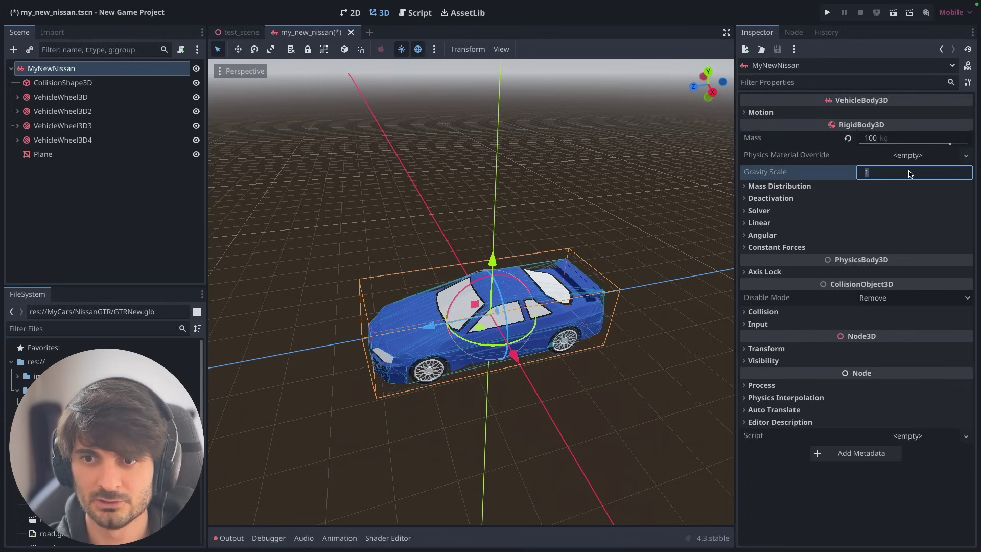
text(4)
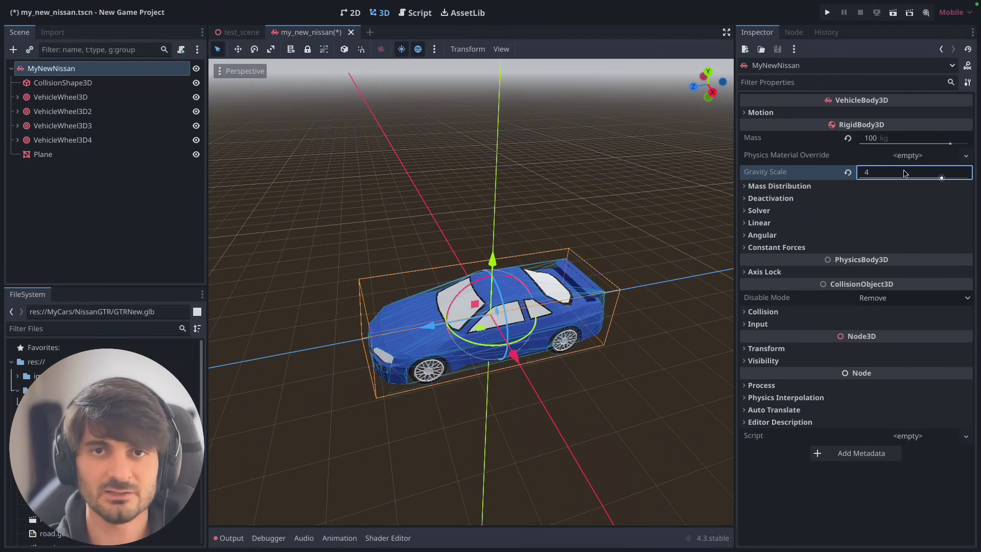
Step: Set Center of Mass Mode to Custom with y -0.1 and z 0.5
click(872, 186)
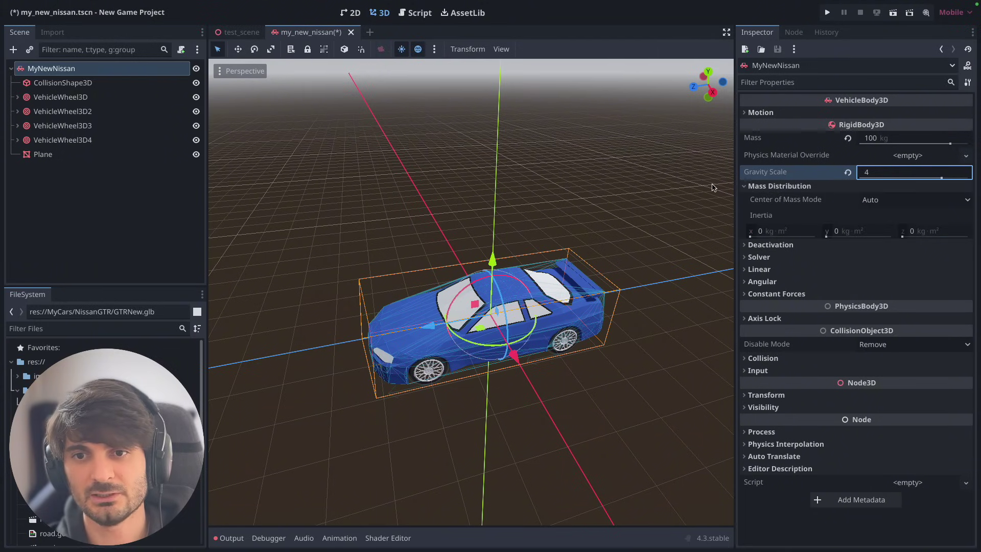
click(900, 200)
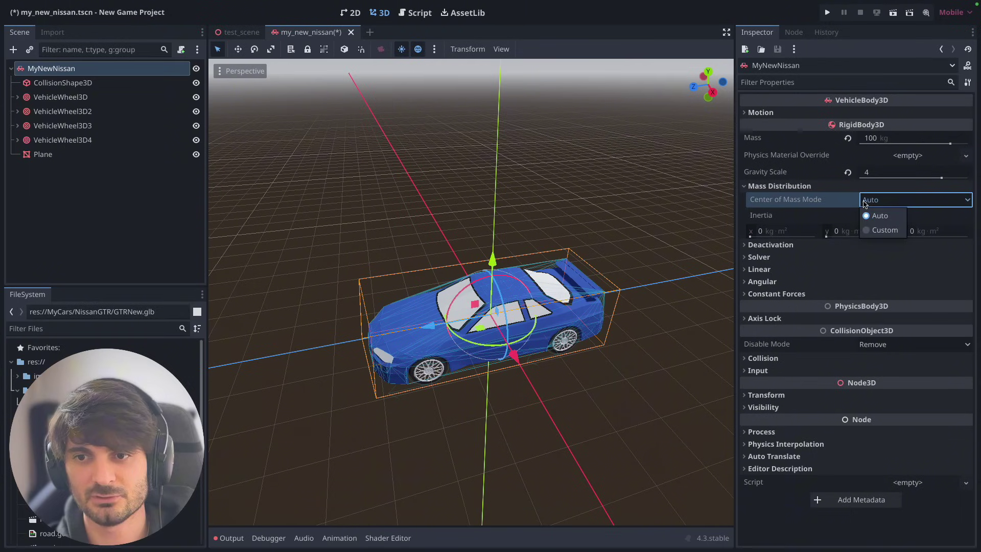
click(885, 231)
click(858, 233)
text(-0.01)
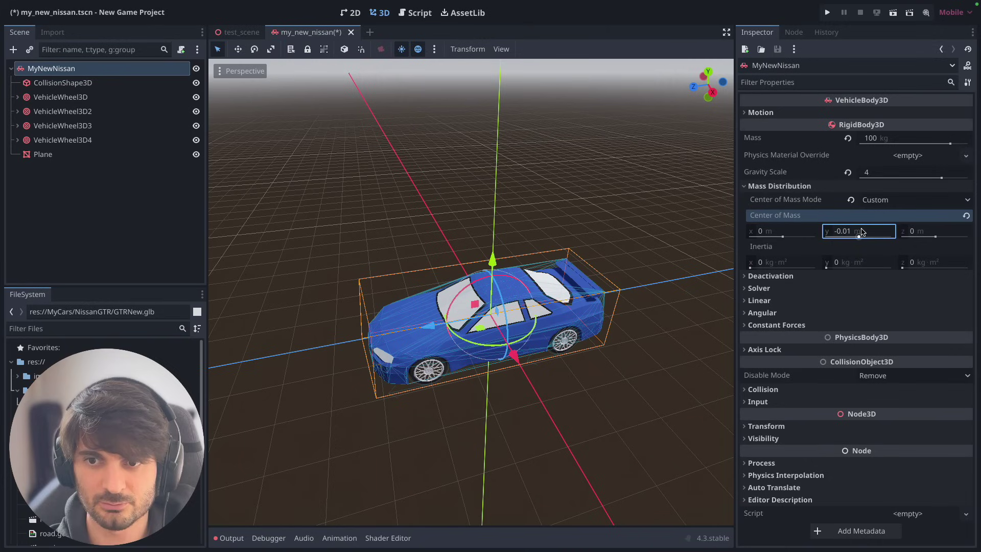
key(Return)
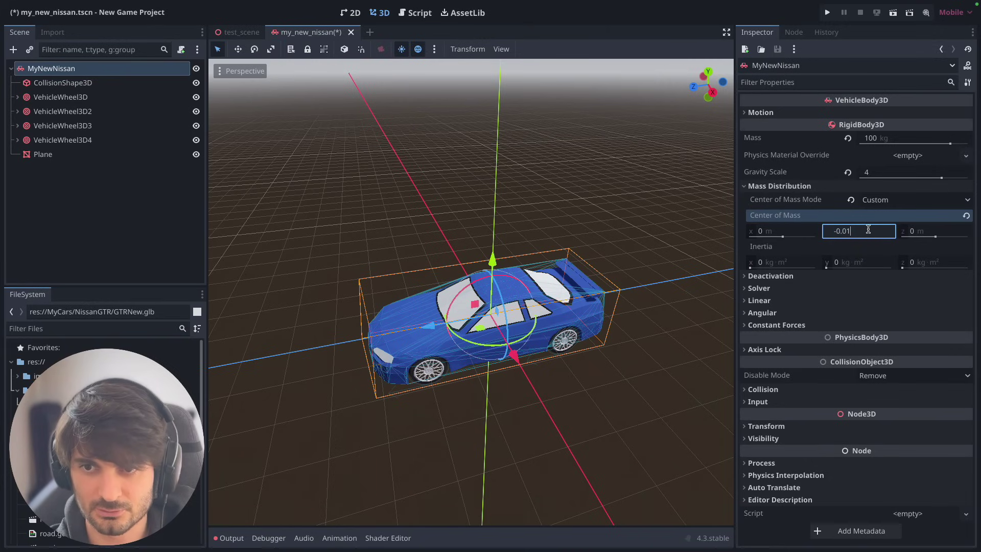
click(922, 229)
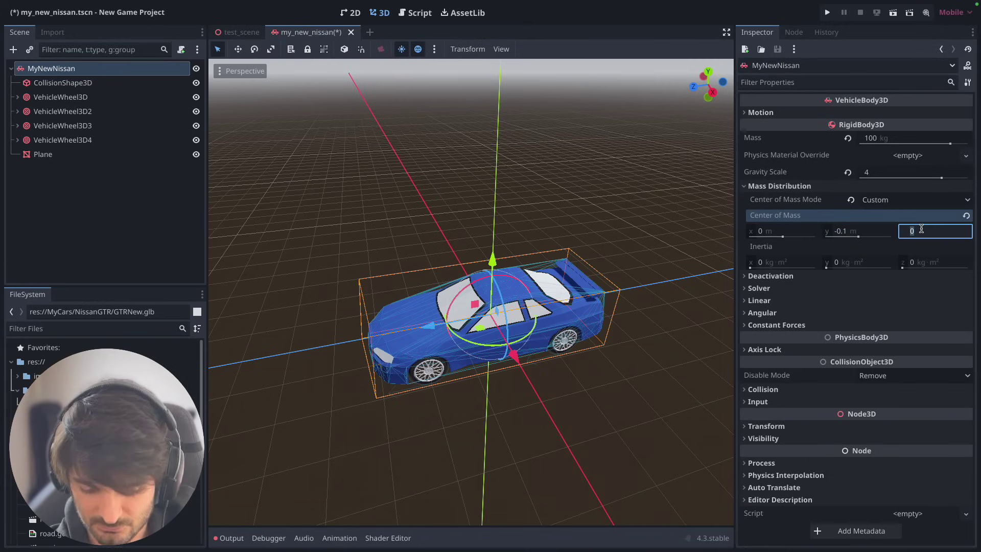
text(-5)
key(Return)
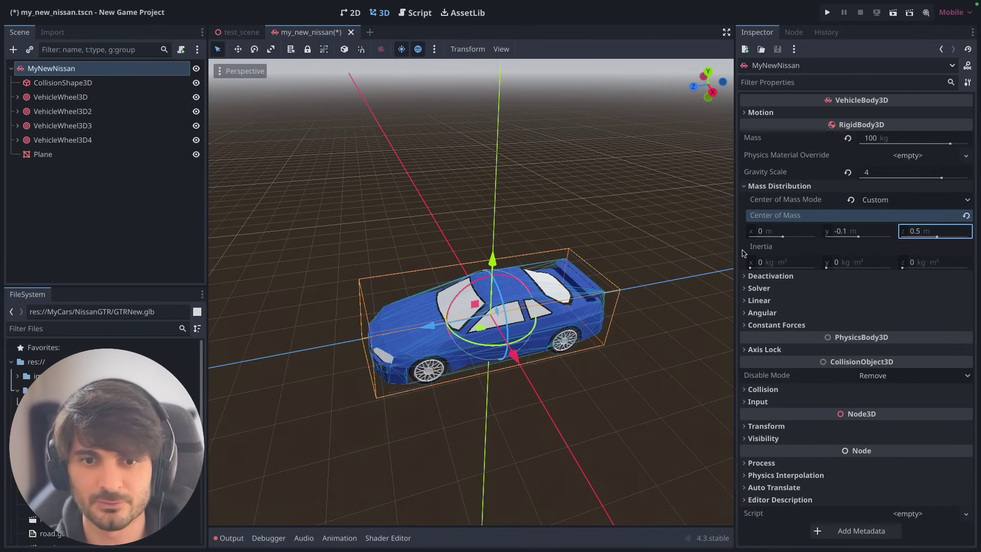
Step: Orbit around the car and re-check the -0.1 centre-of-mass Y value
middle_drag(725, 253, 499, 204)
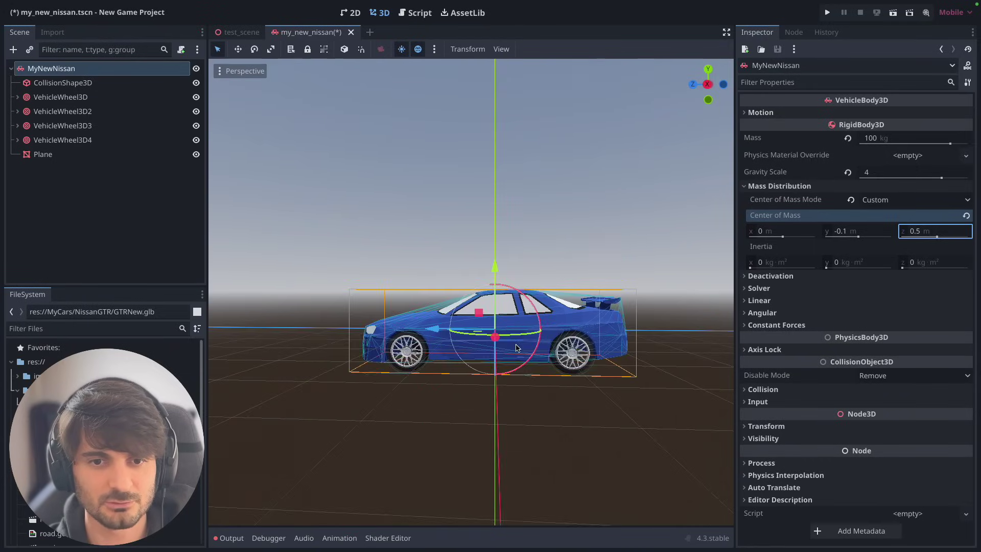
scroll(512, 351, up, 1)
scroll(501, 356, up, 1)
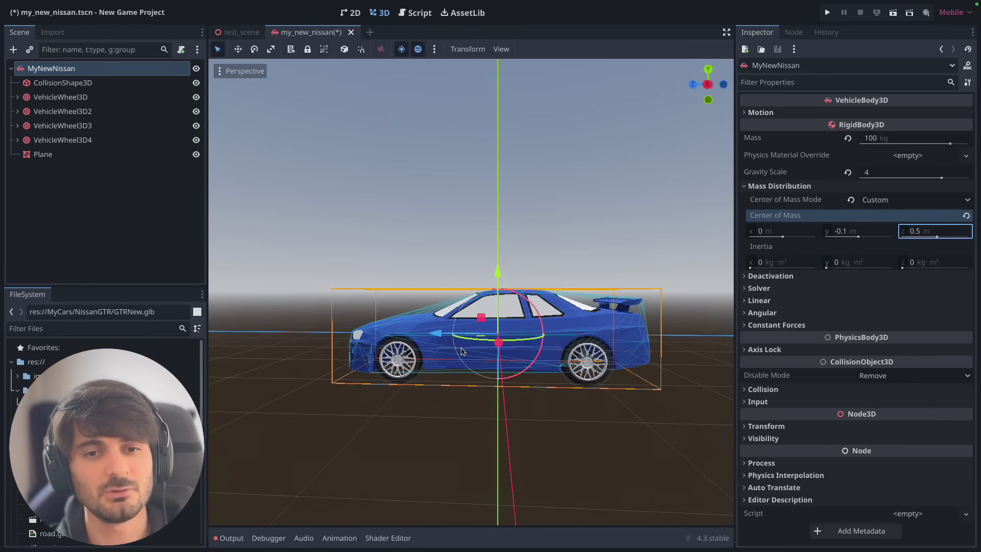
middle_drag(561, 314, 529, 335)
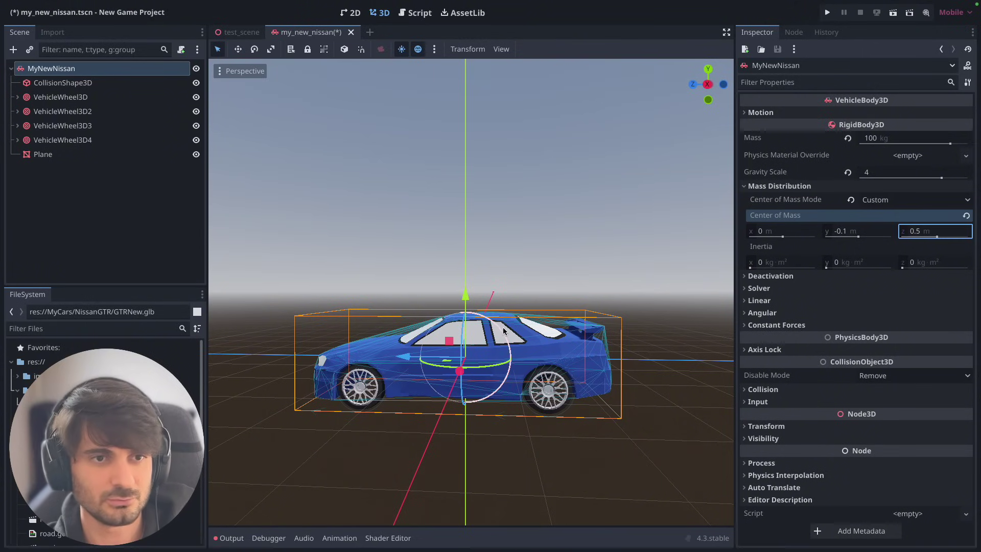
click(858, 230)
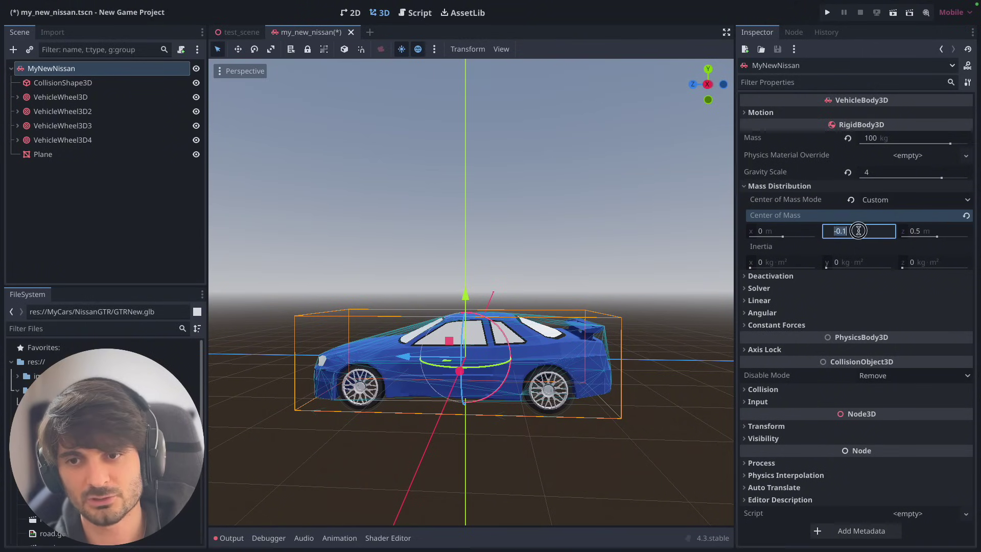
click(859, 230)
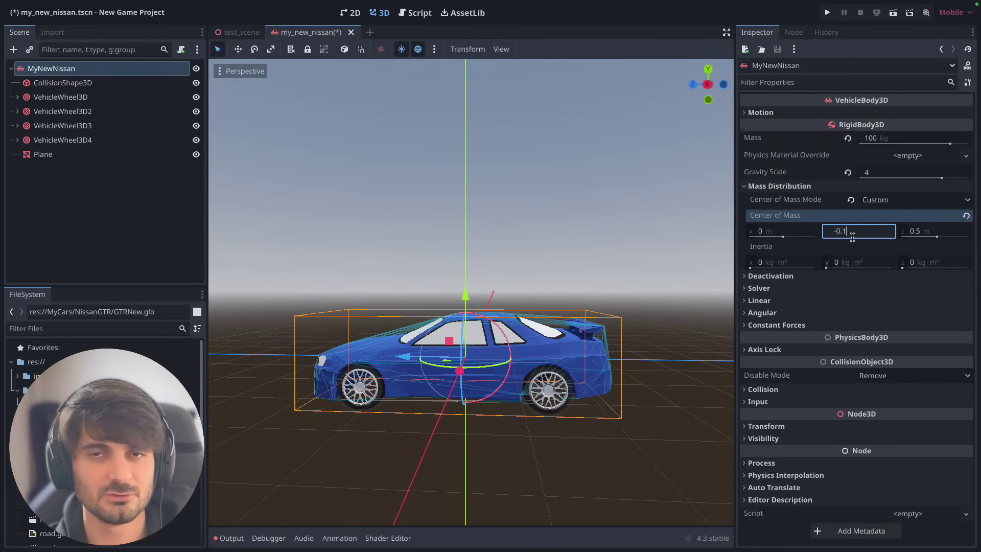
middle_drag(566, 320, 747, 183)
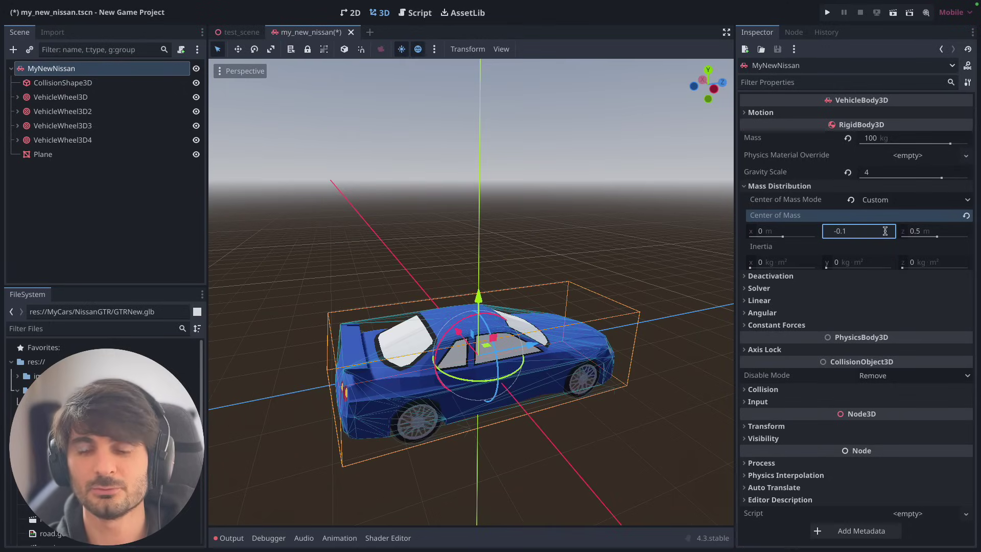
click(66, 97)
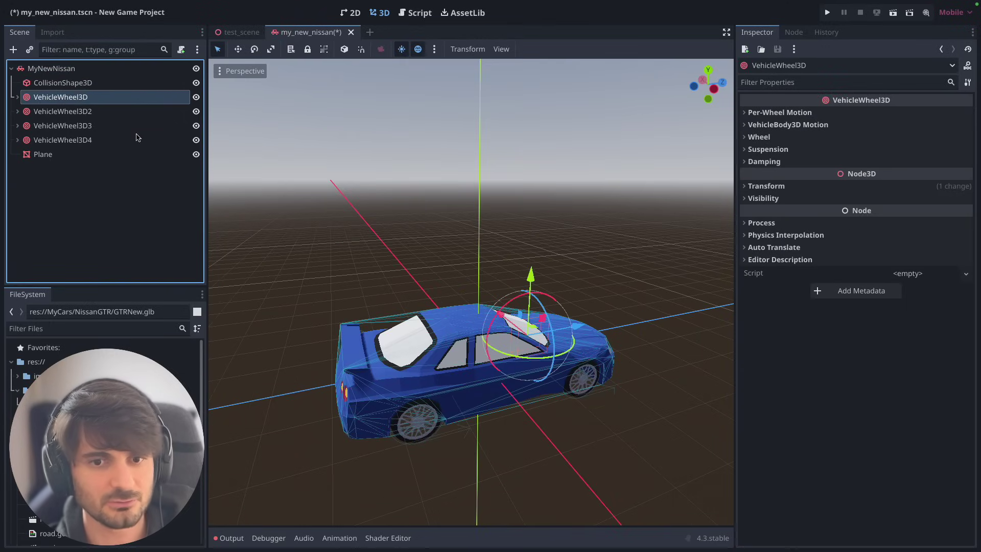
Step: Select VehicleWheel3D and VehicleWheel3D2 and tick Use as Steering under VehicleBody3D Motion
middle_drag(245, 194, 369, 262)
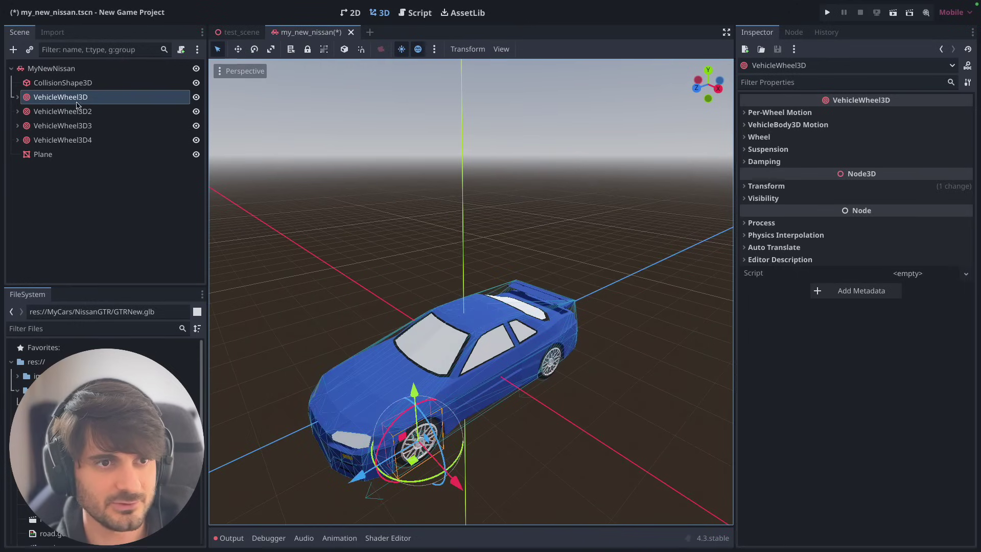
shift+click(75, 111)
middle_drag(369, 404, 378, 394)
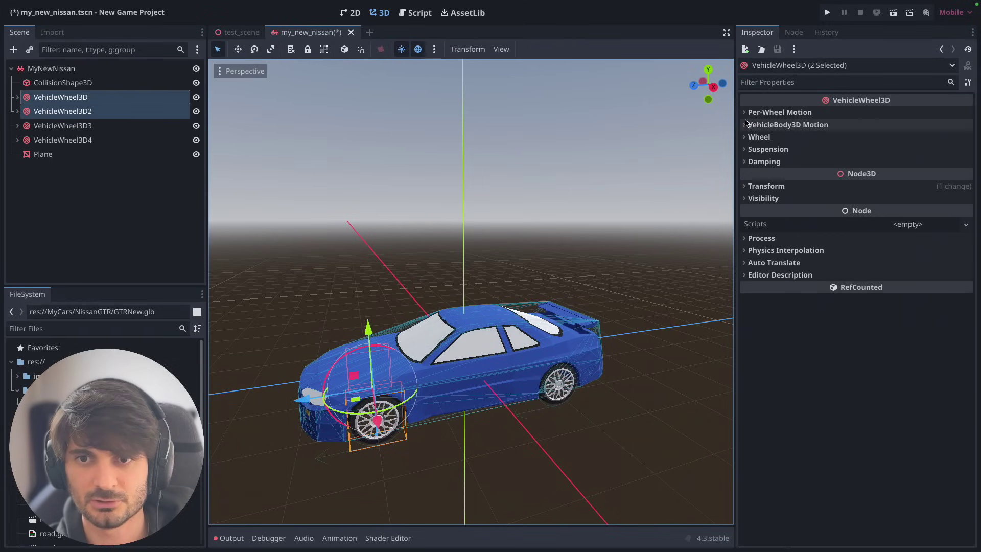
click(752, 125)
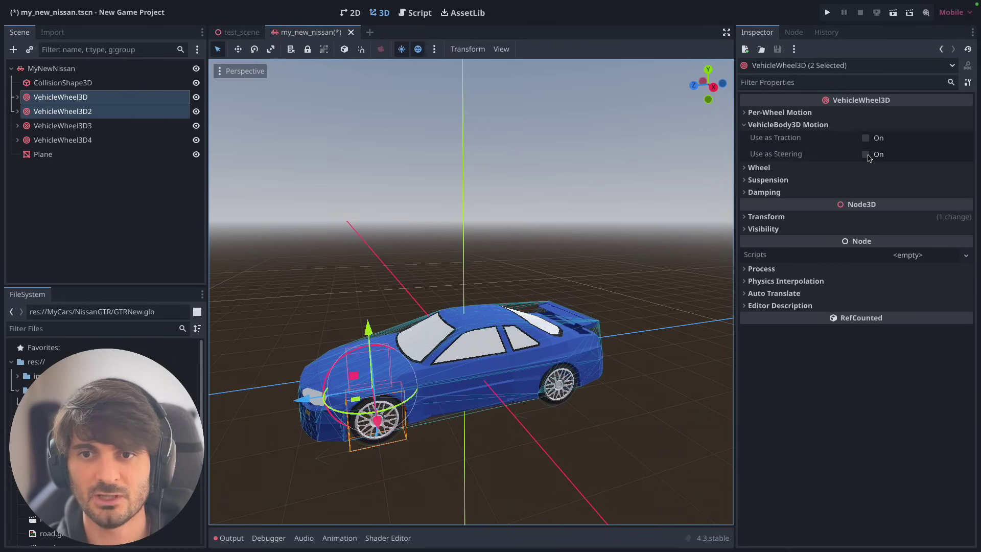
click(866, 154)
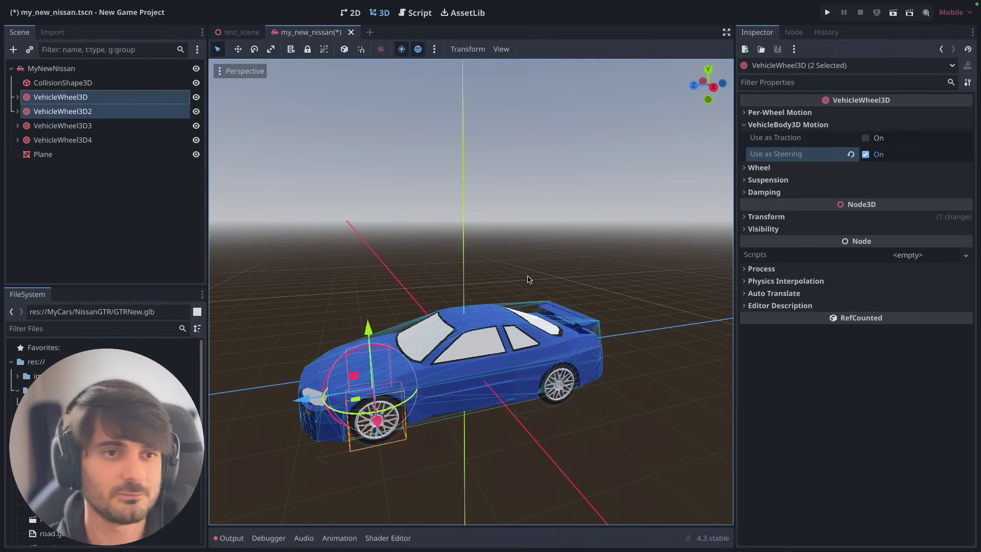
click(72, 140)
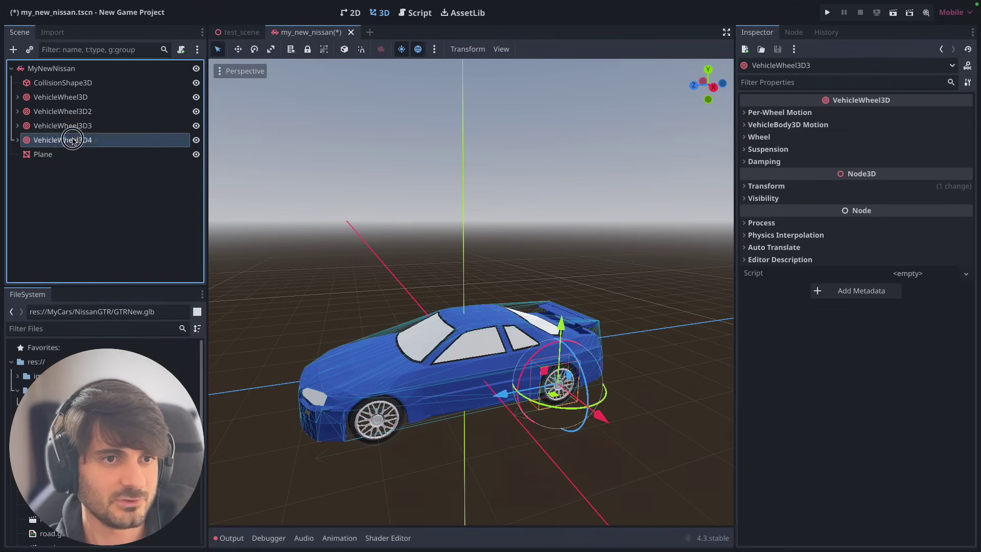
shift+click(79, 98)
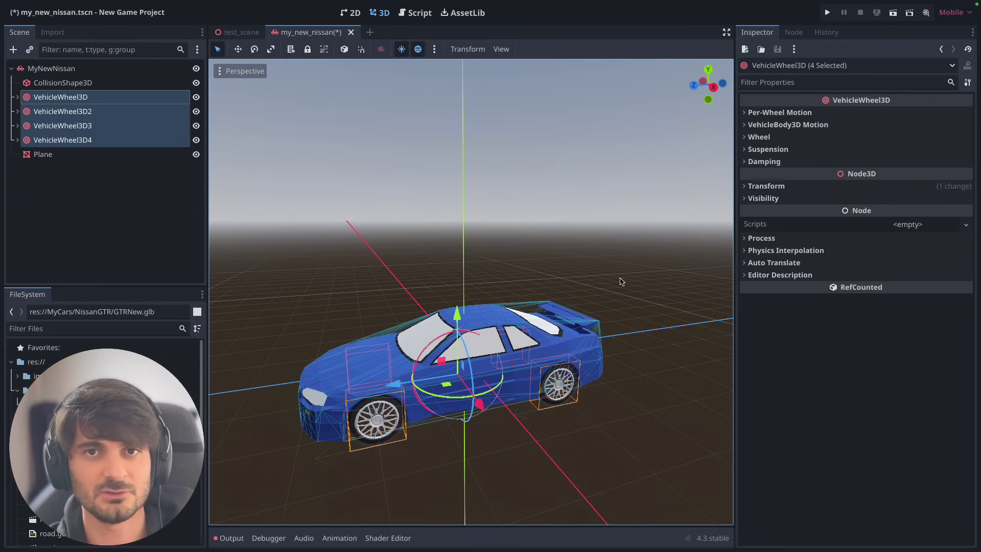
Step: Turn on Use as Traction for all four wheels so they all drive the car
click(746, 126)
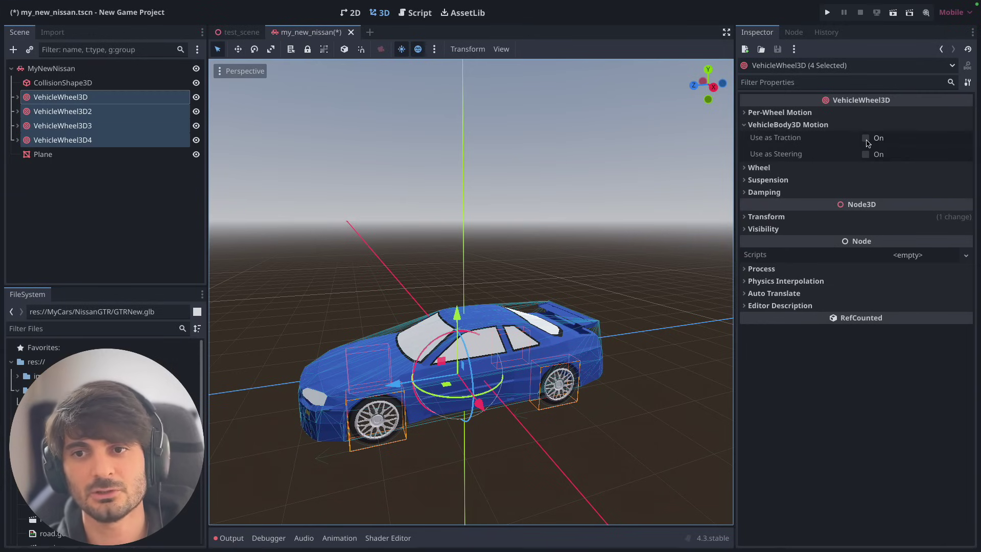
click(866, 139)
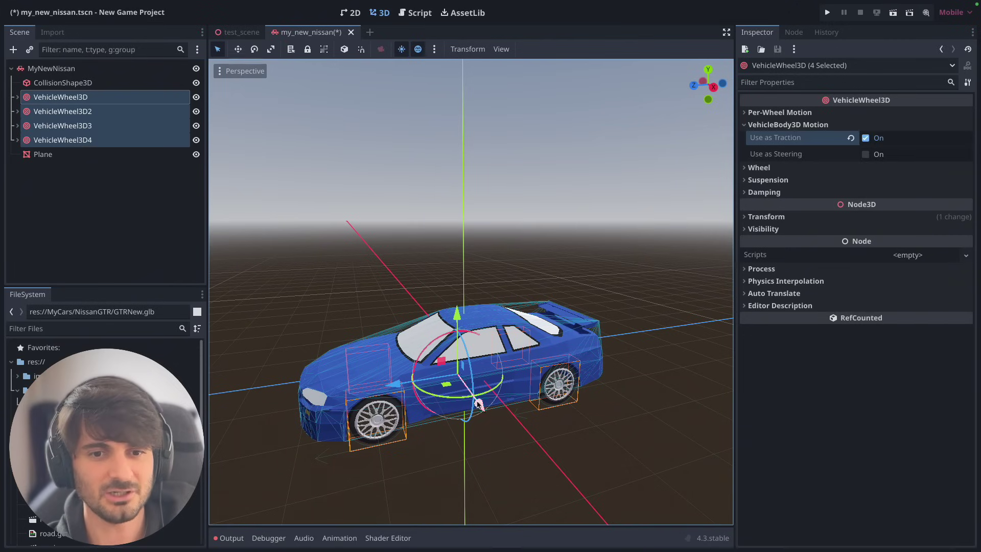
shift+middle_drag(569, 388, 512, 361)
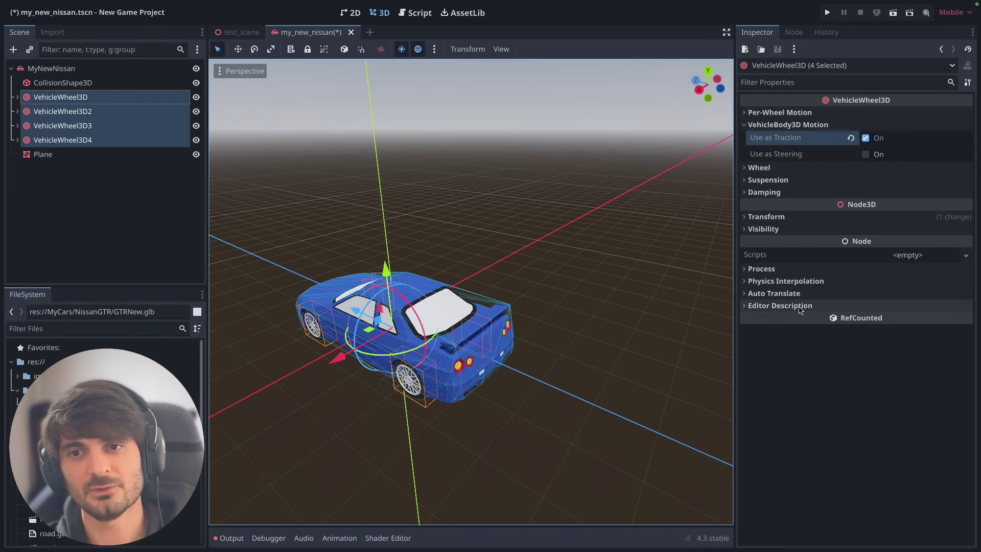
Step: Set Roll Influence to 0.01 in the Wheel section for all four wheels
click(744, 170)
click(892, 181)
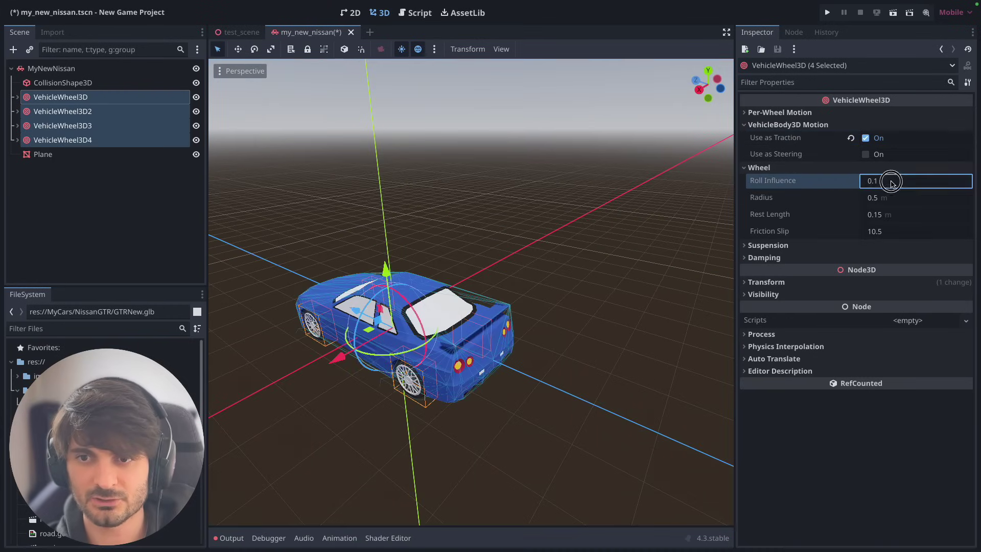
text(0.01)
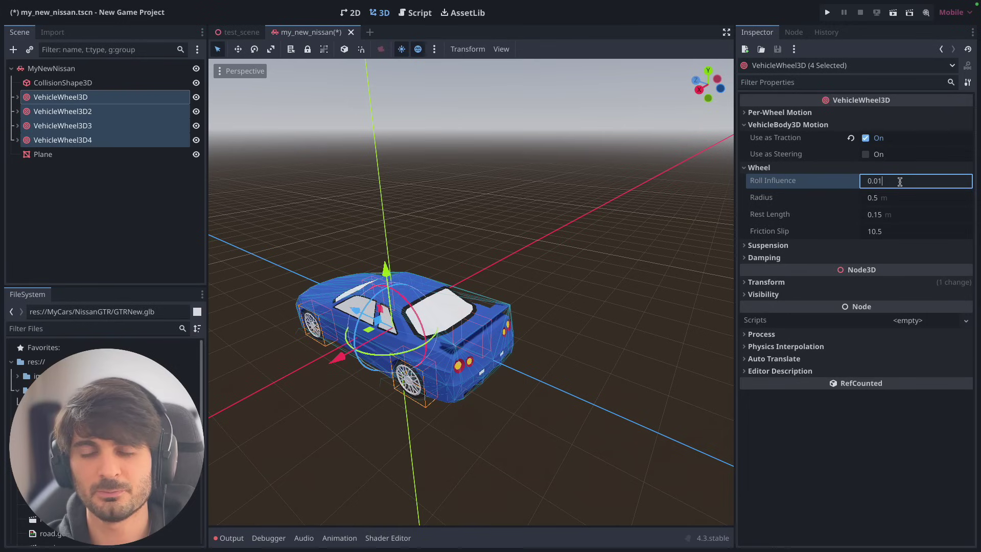
click(913, 202)
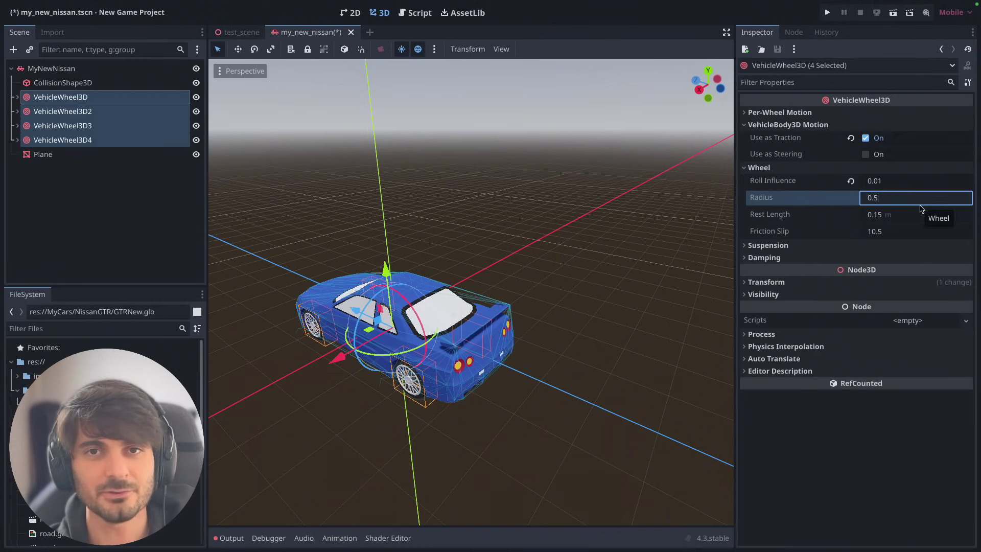
middle_drag(528, 274, 480, 371)
Step: Reselect the four wheels and set their wheel Radius to 0.52
scroll(480, 339, up, 5)
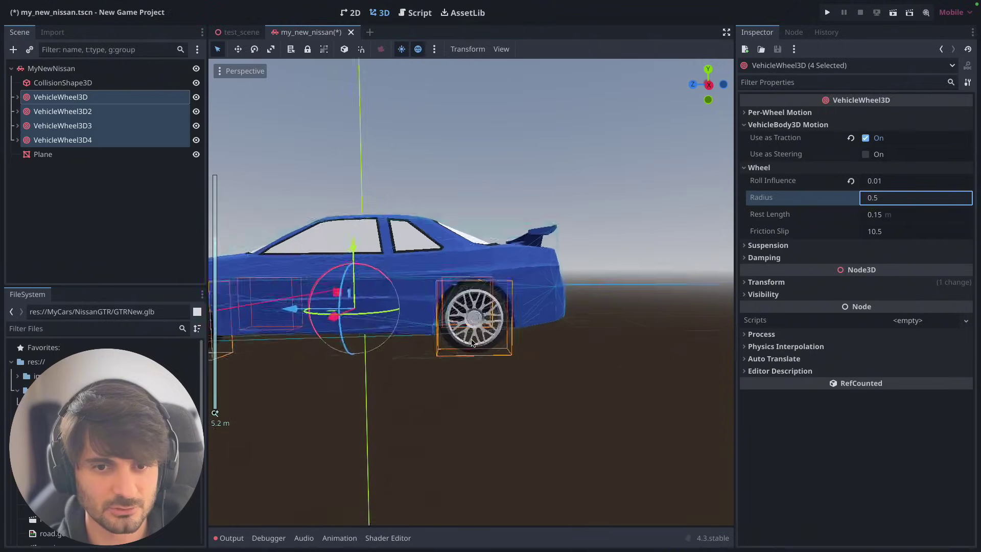
click(175, 183)
shift+click(51, 97)
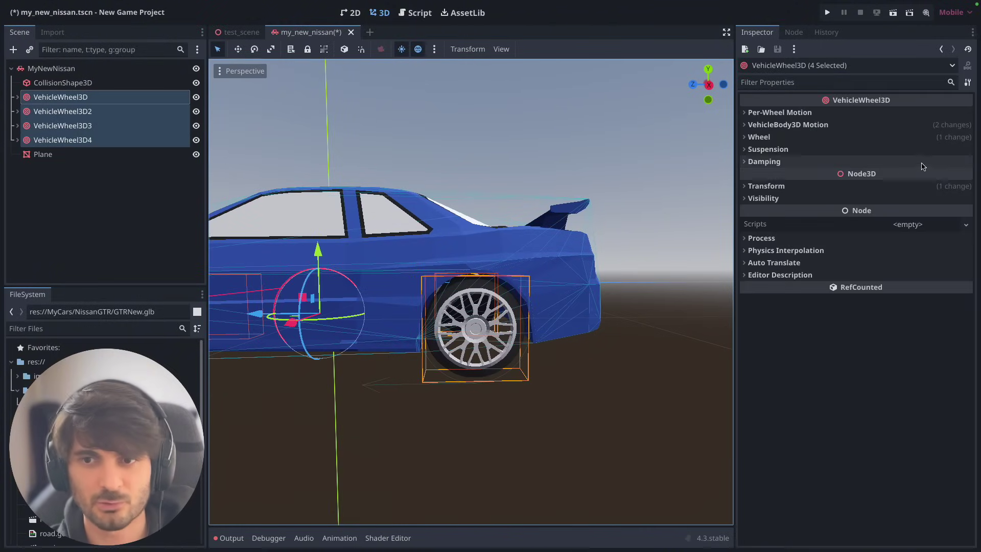
click(749, 137)
click(747, 124)
click(903, 199)
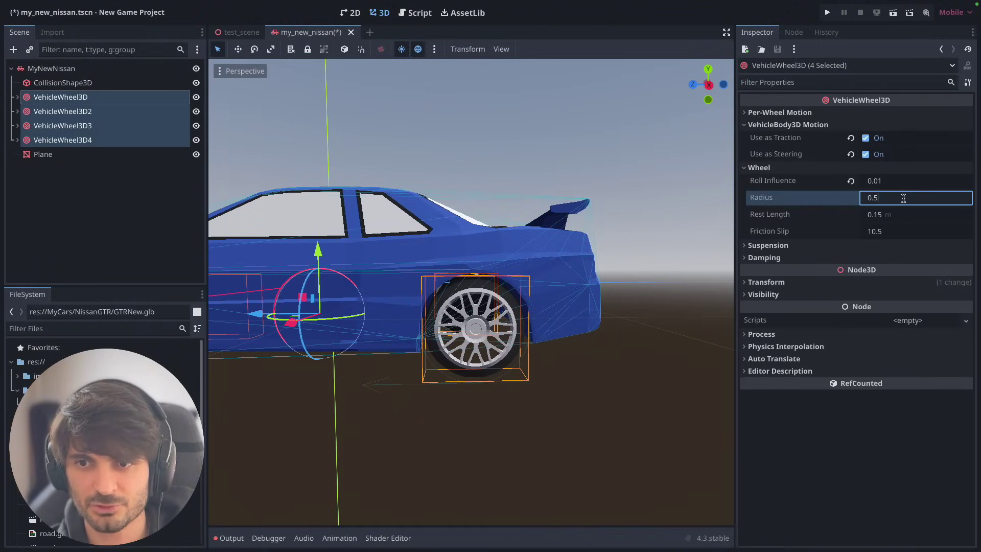
text(2)
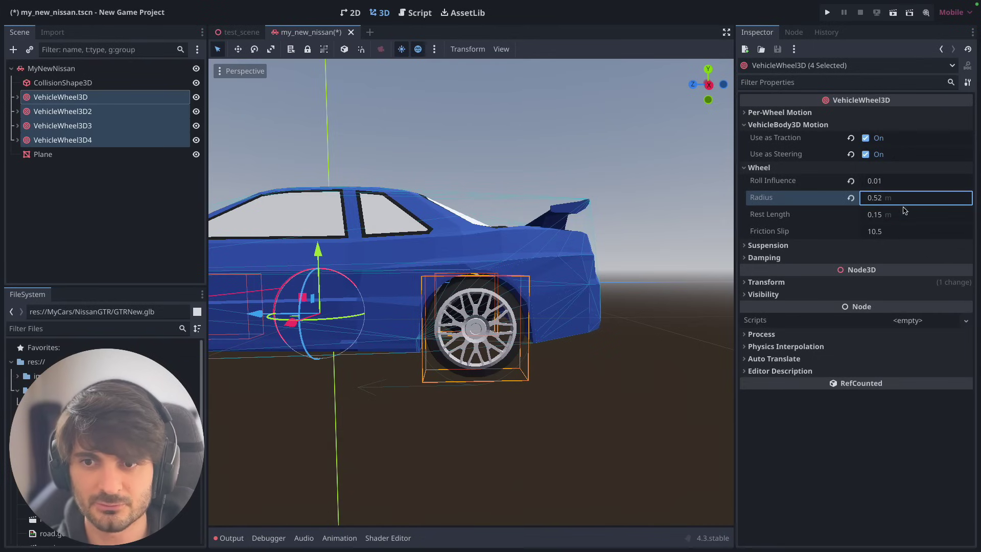
click(908, 215)
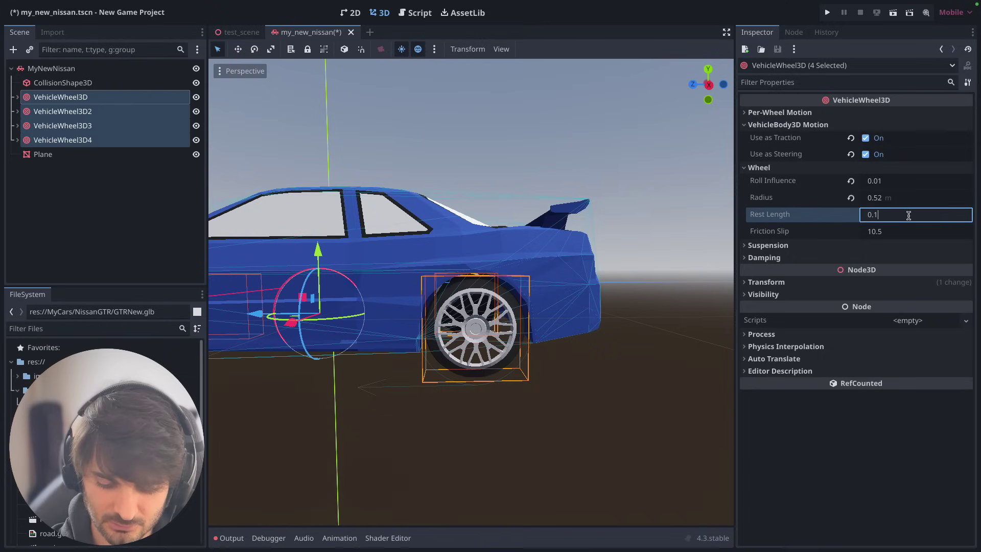
Step: Adjust the wheels' Rest Length, Friction Slip and suspension Stiffness values
key(BackSpace)
text(07)
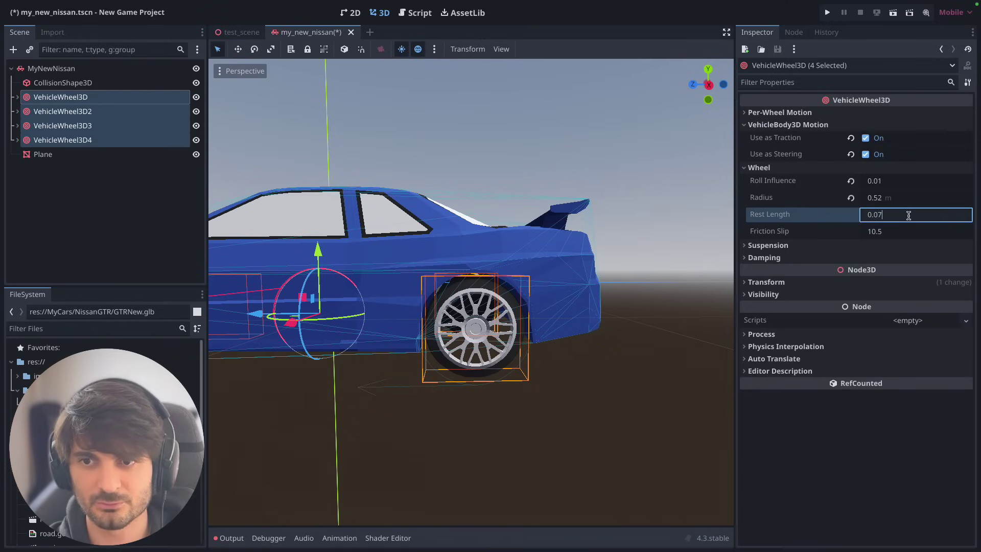
click(907, 232)
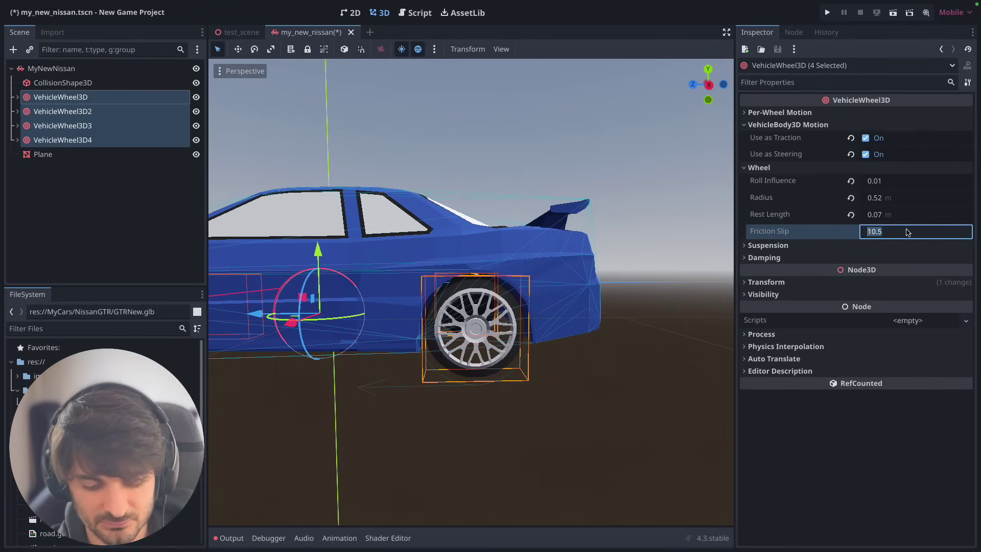
text(3)
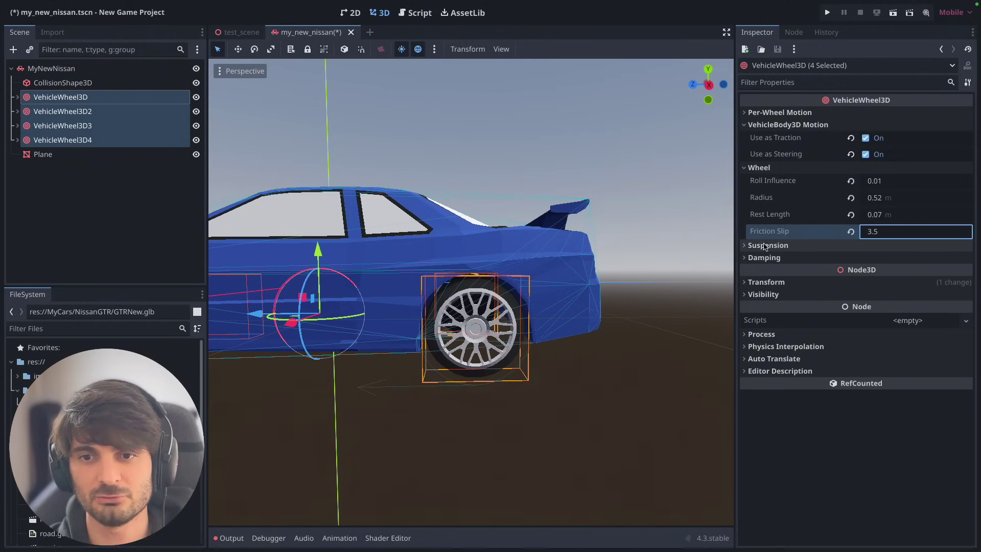
click(904, 245)
click(901, 260)
click(900, 276)
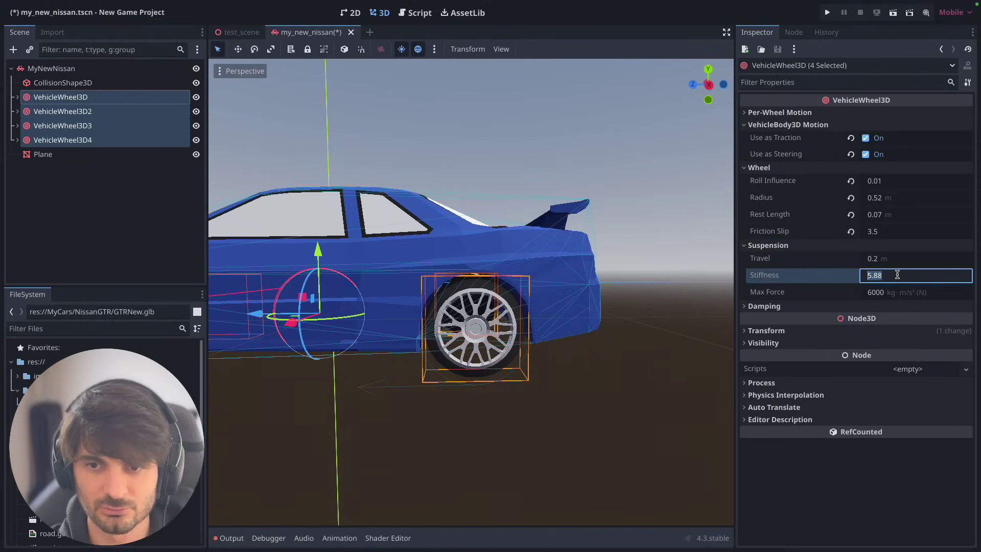
text(0)
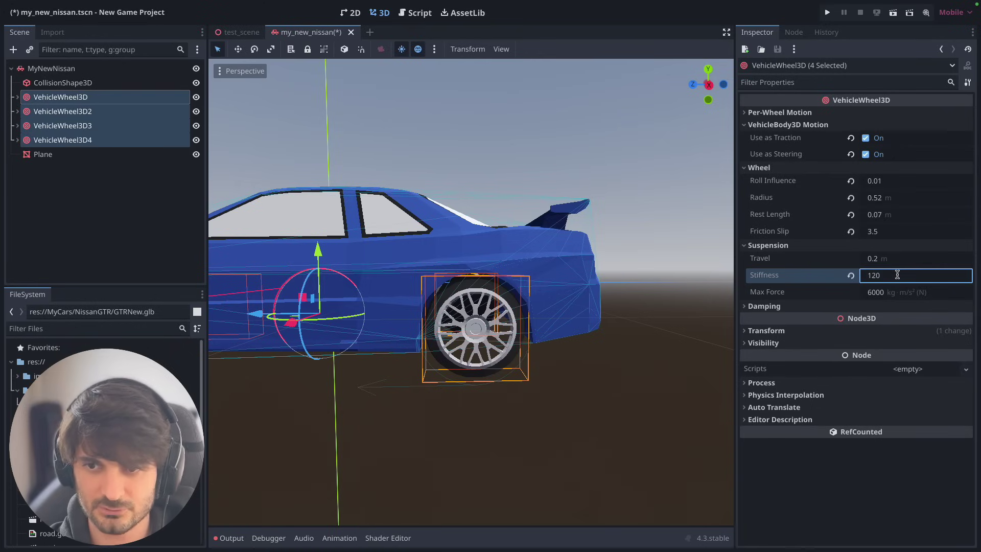
Step: Edit the wheels' Compression and Relaxation damping values
click(764, 306)
click(892, 321)
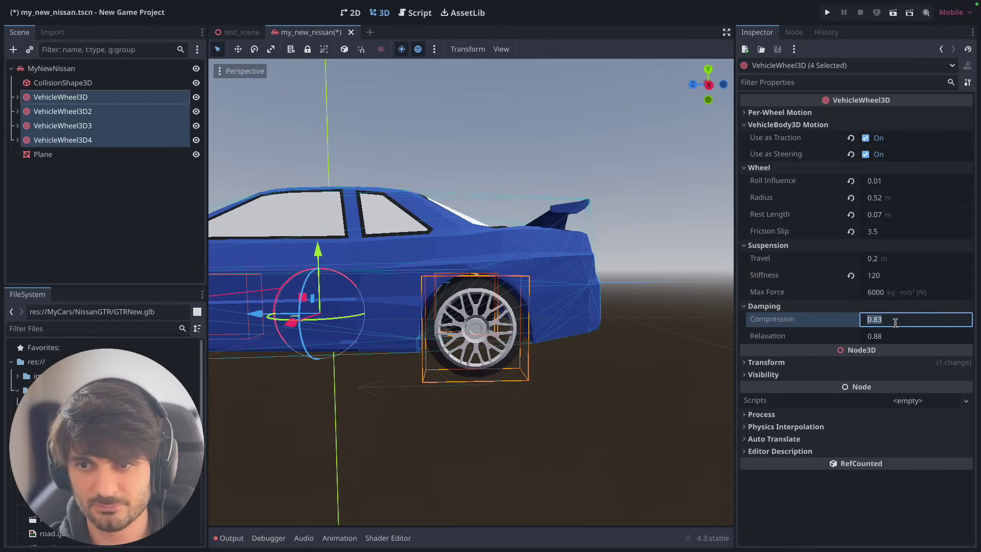
click(896, 337)
text(2)
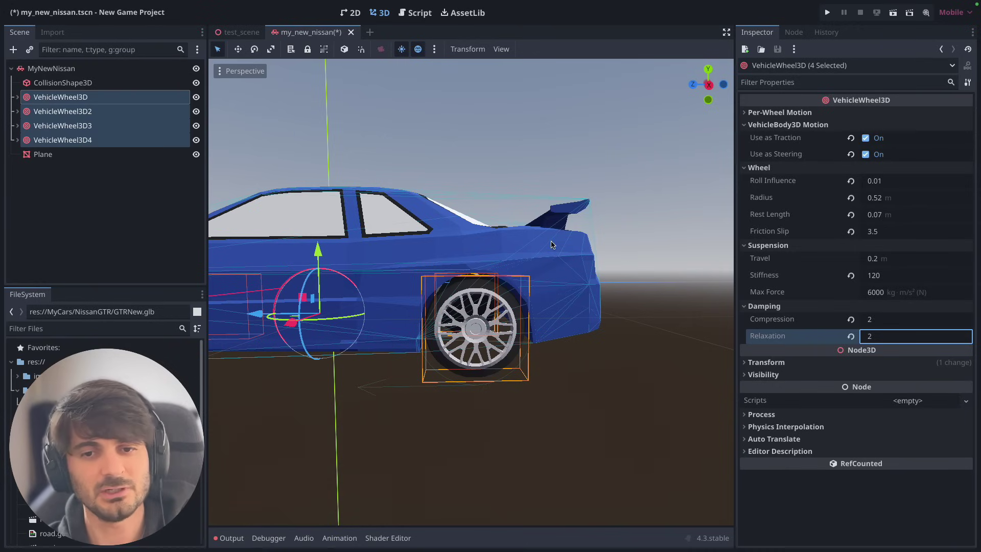
mouse_move(773, 217)
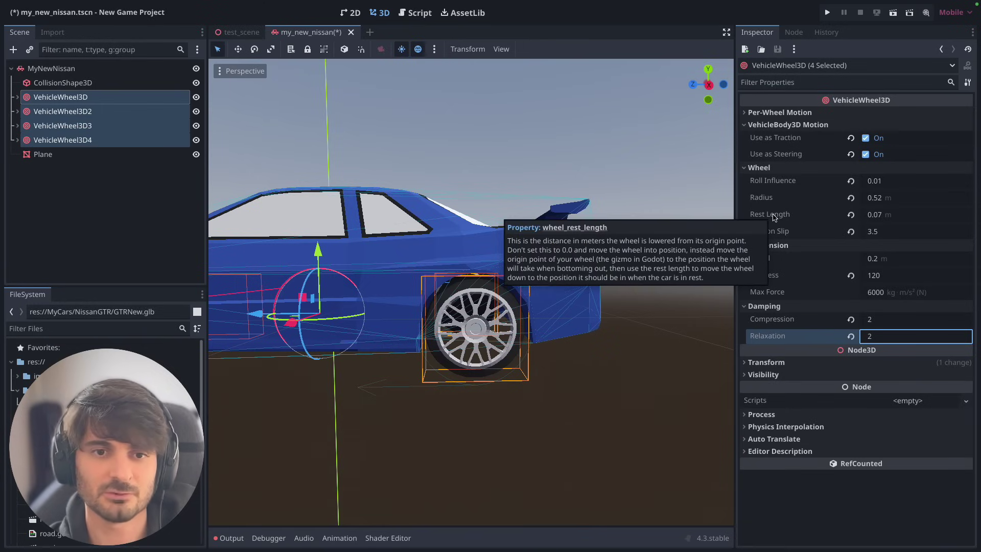
mouse_move(547, 327)
middle_down()
mouse_move(527, 338)
mouse_move(971, 233)
middle_up()
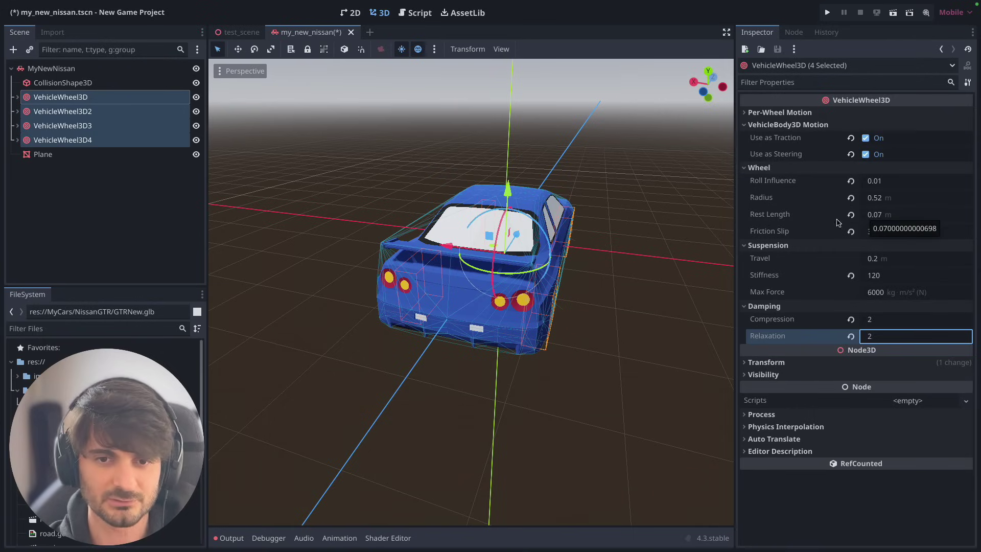
Step: Attach a new script my_new_nissan.gd to the MyNewNissan vehicle body
click(62, 69)
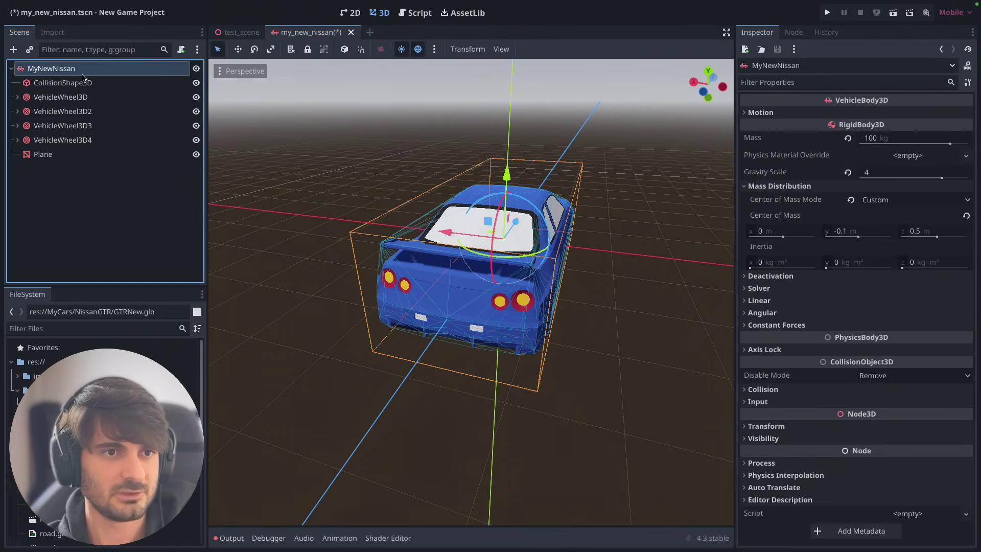
click(181, 49)
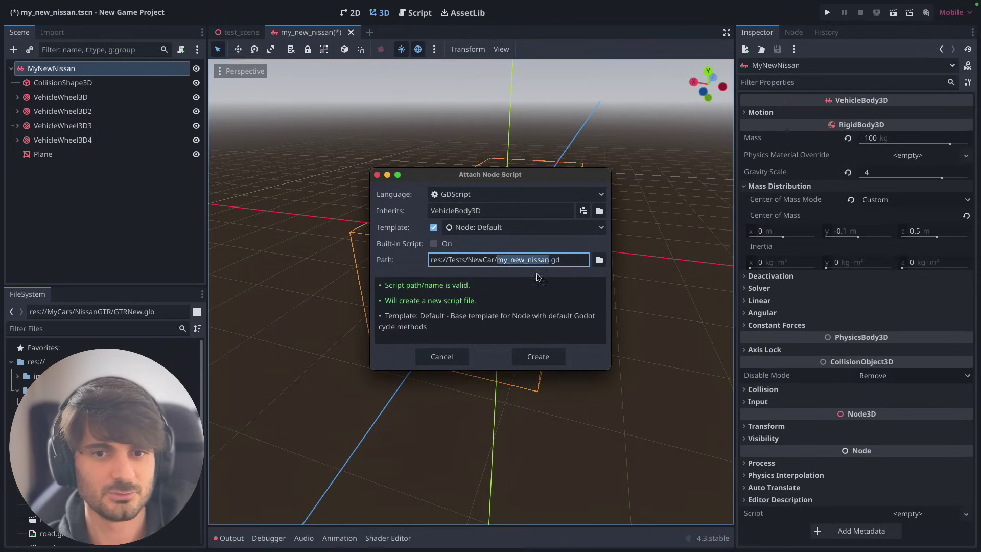
click(516, 357)
Step: Declare const FORCE = 500 below the extends line
click(424, 85)
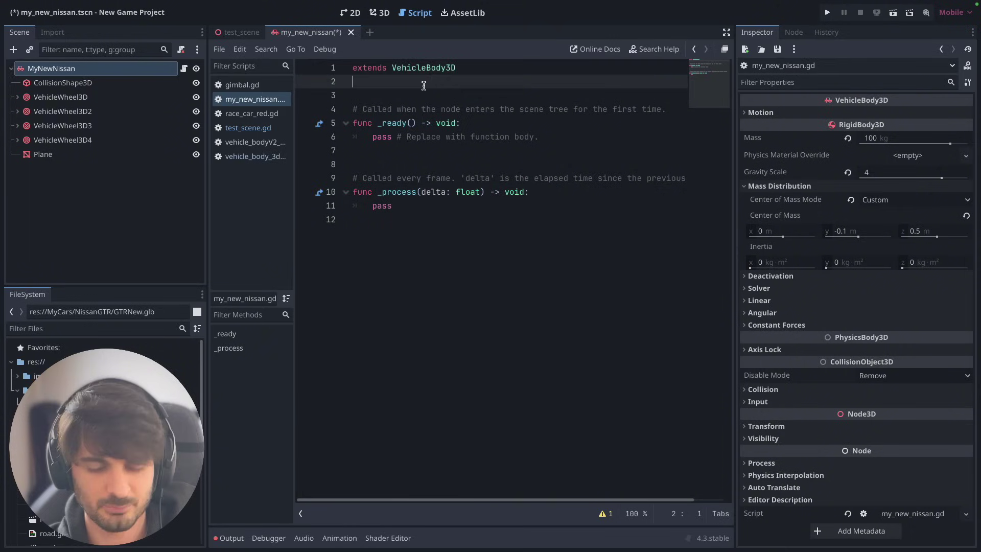
key(Down)
text(cos)
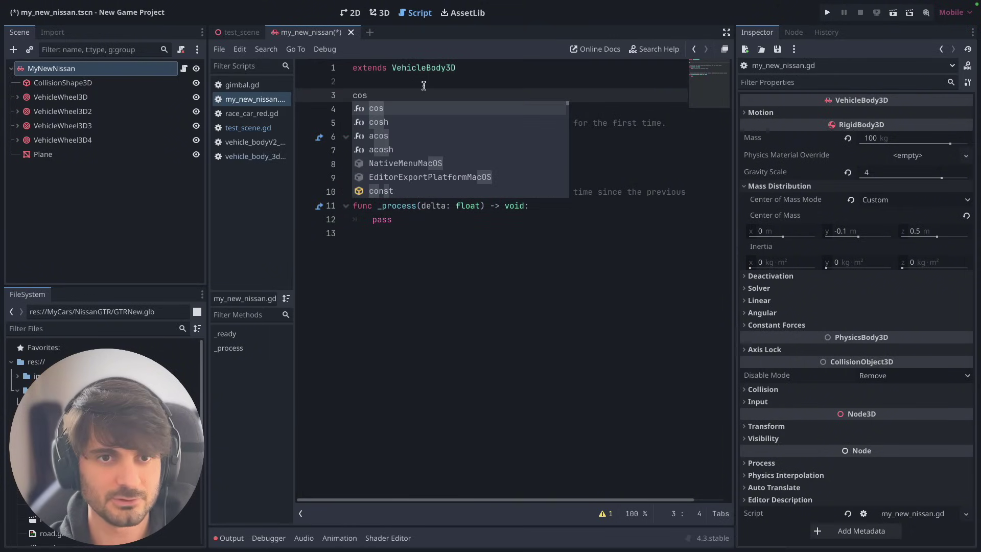
key(BackSpace)
text(nst FORCE)
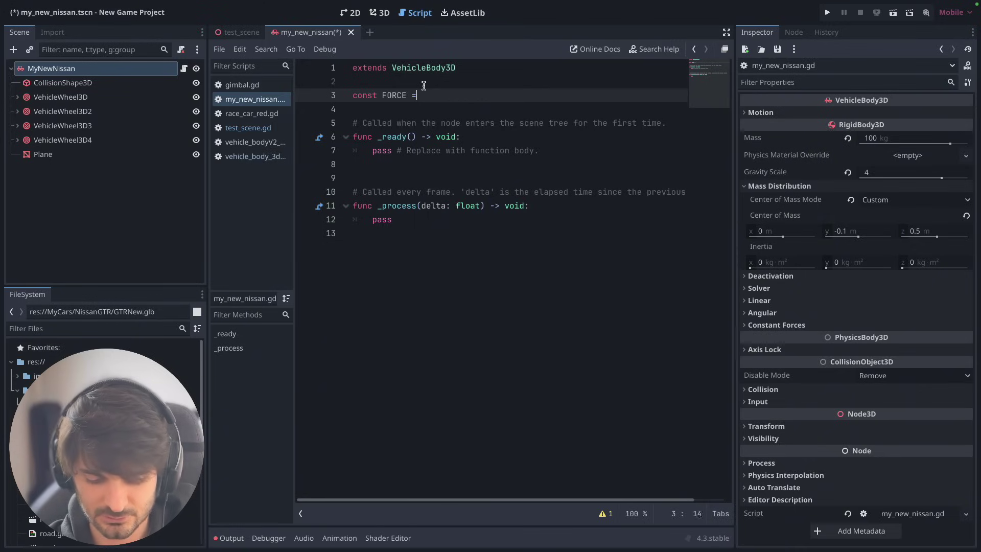
text( = 500)
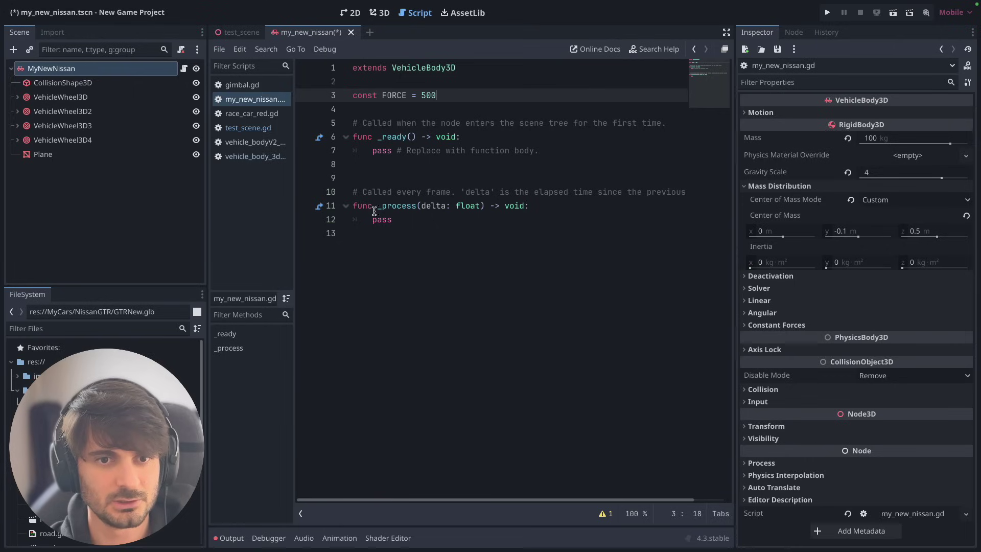
Step: Replace pass in _process with a steering = move_toward(...) call
double_click(381, 219)
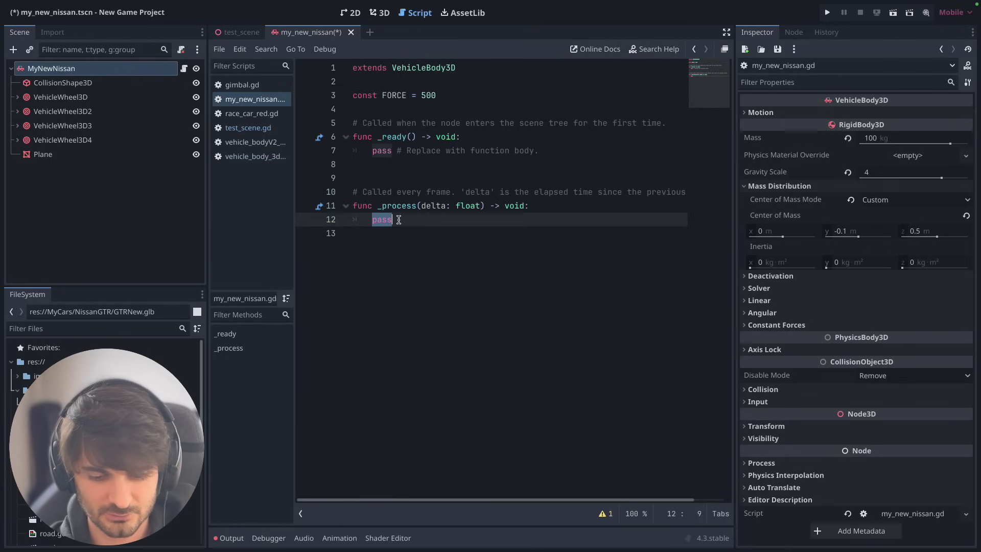
text(stee)
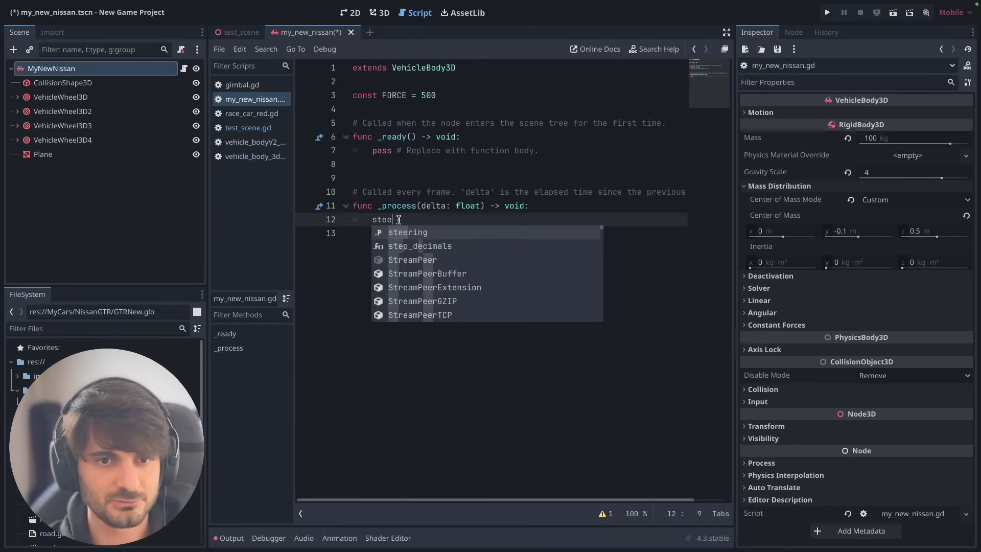
text(ring =)
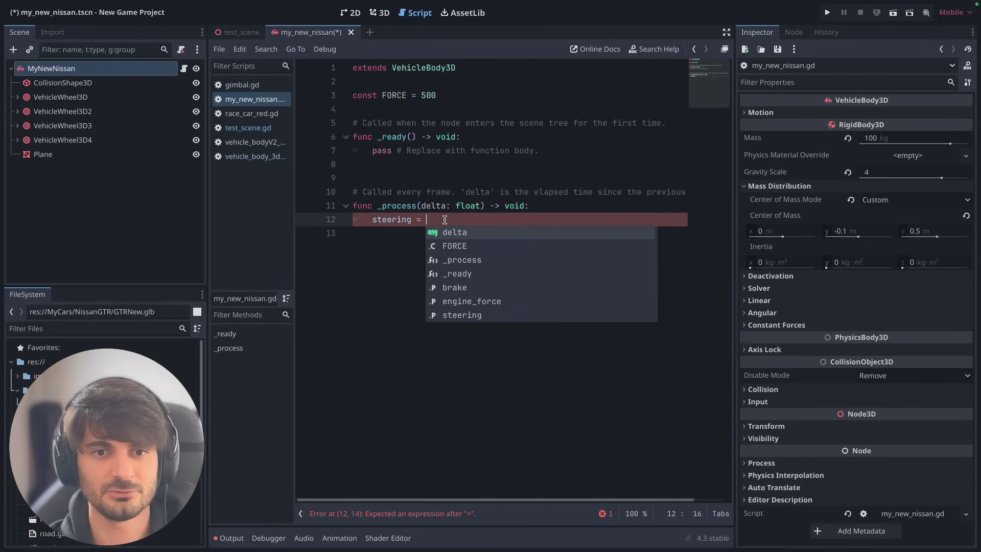
text(move)
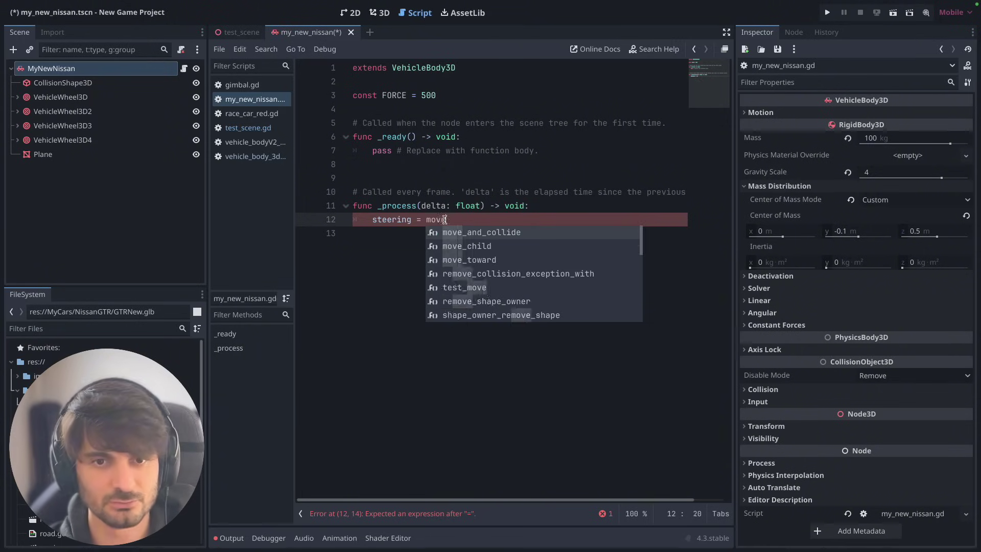
key(Down)
key(Down)
key(Return)
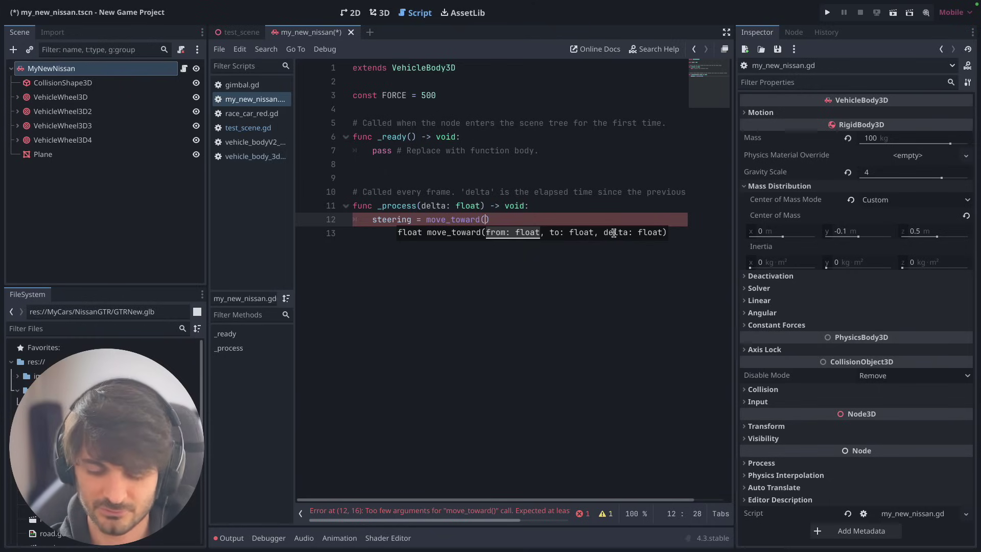
key(Return)
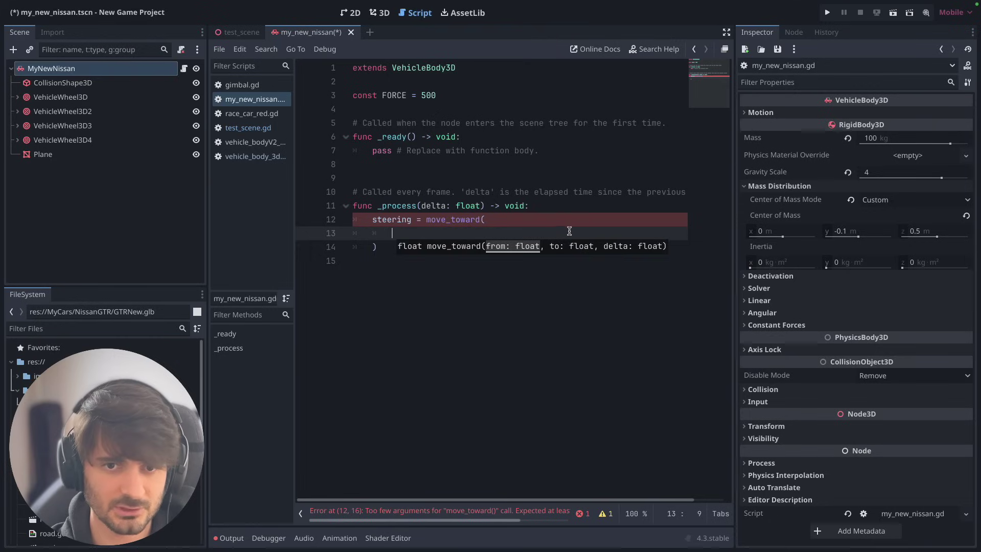
key(Return)
key(Up)
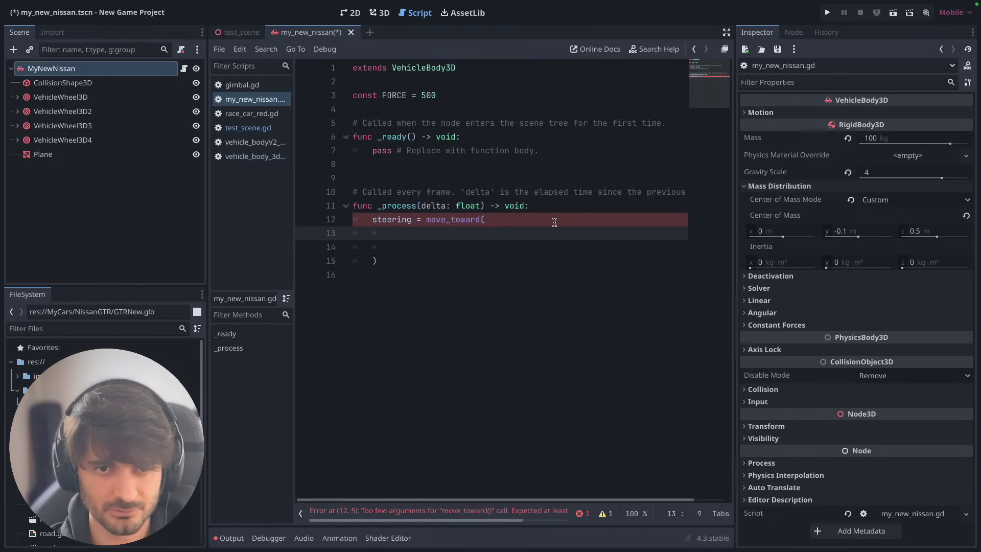
Step: Fill move_toward's arguments with steering and Input.get_axis("ui_right", "ui_left")
text(st)
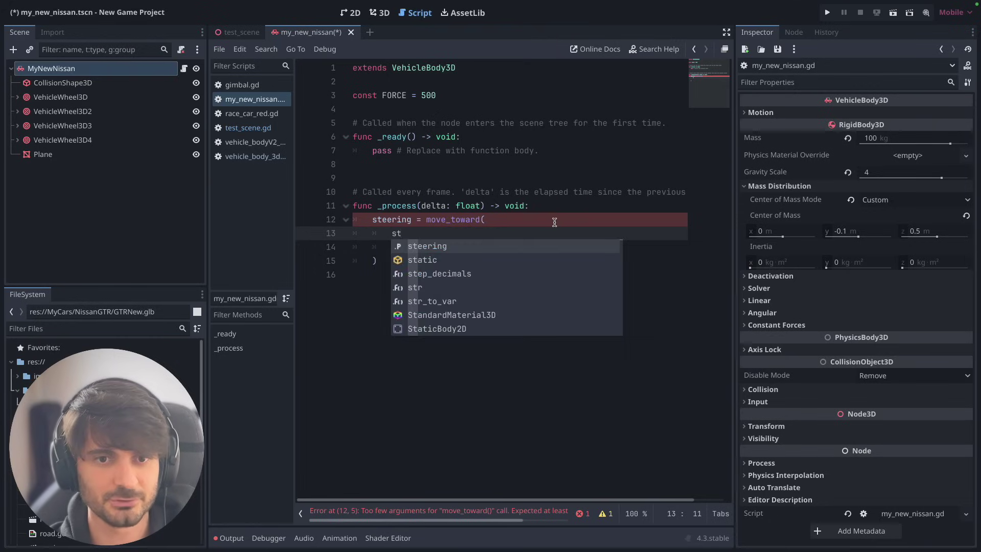
key(Return)
text(,)
key(Return)
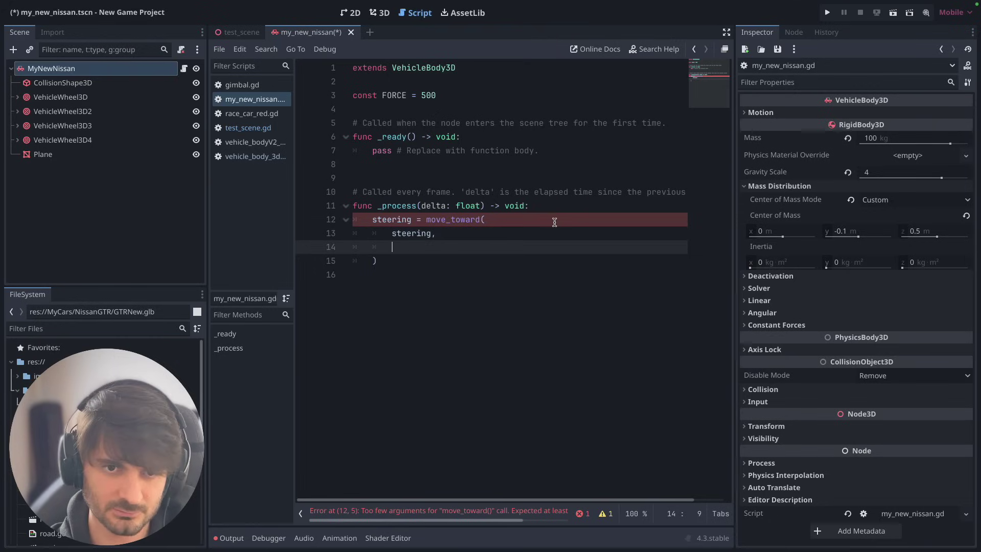
text(Input)
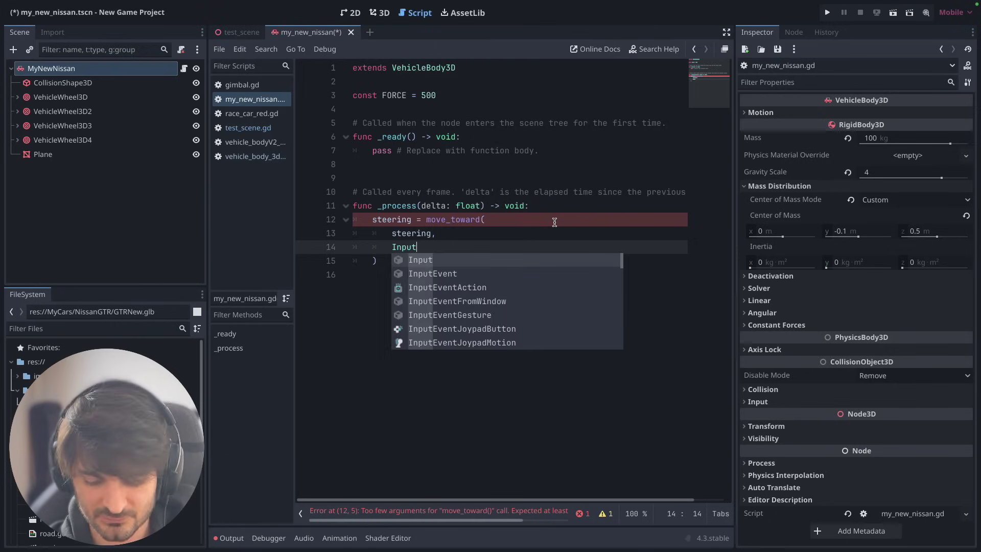
text(.get_a)
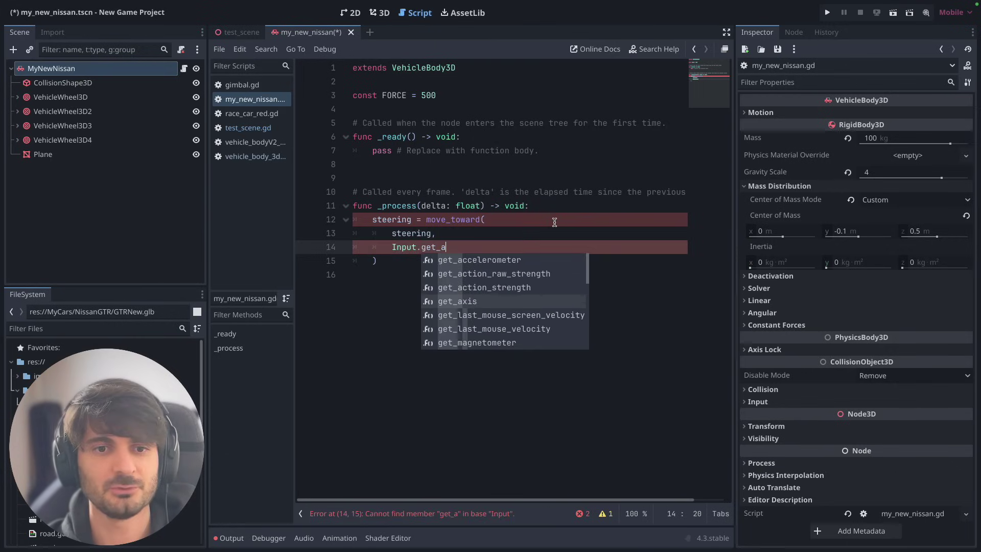
key(Return)
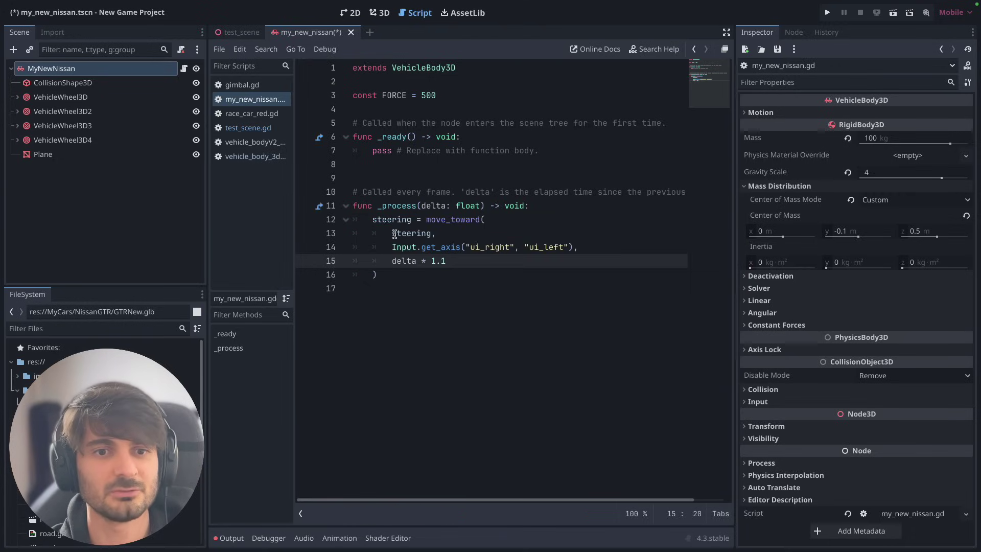
Step: Review the delta * 1.1 steering rate and start a new line below the call
drag(393, 234, 586, 247)
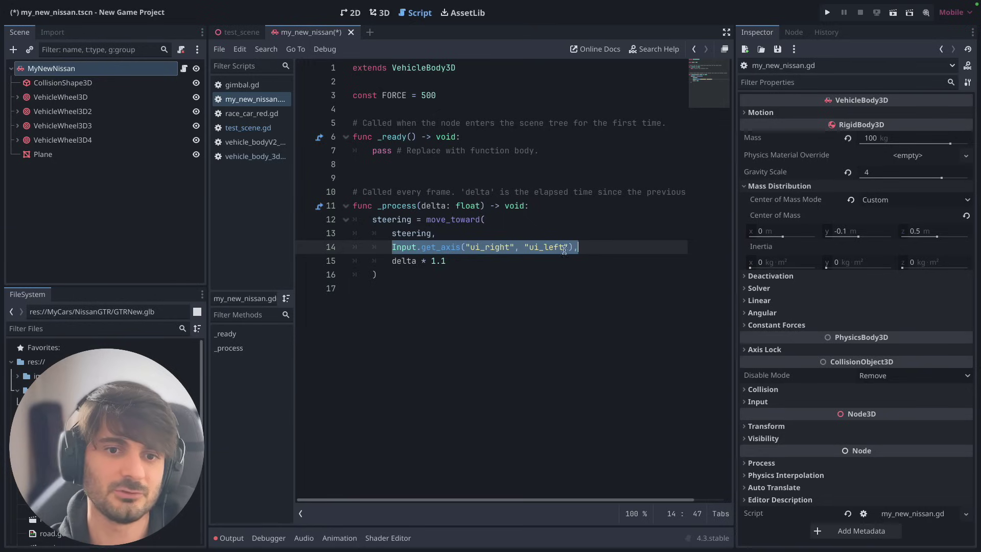
drag(447, 261, 392, 261)
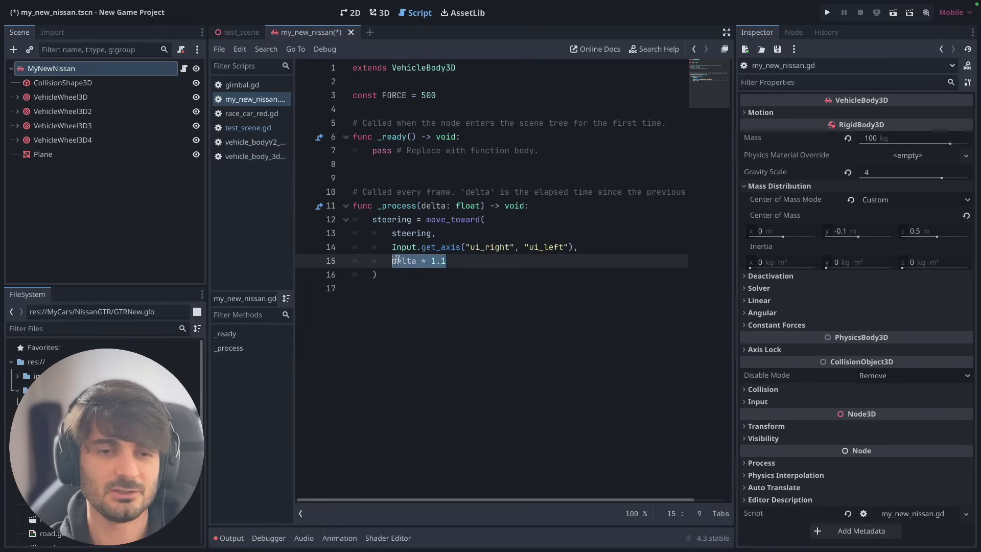
click(454, 262)
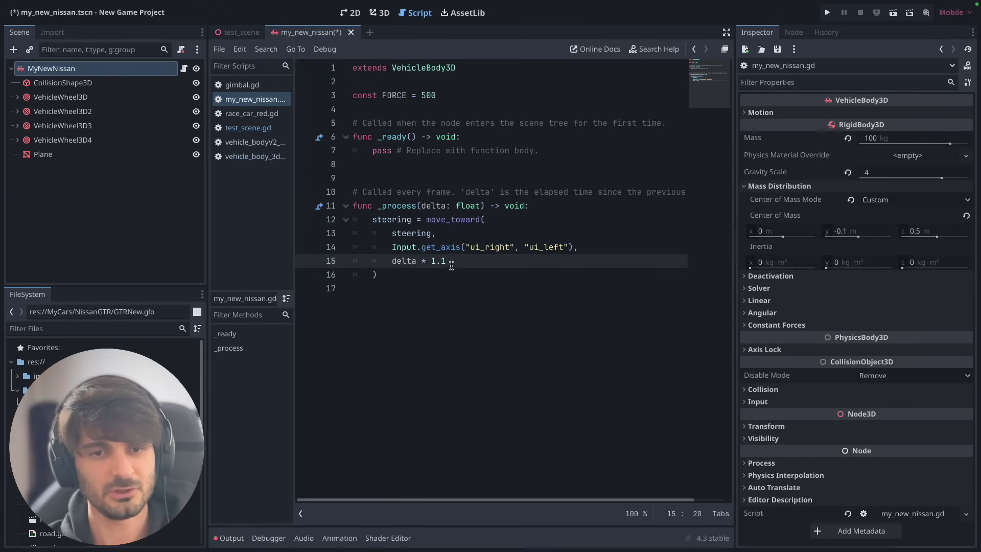
drag(452, 262, 427, 261)
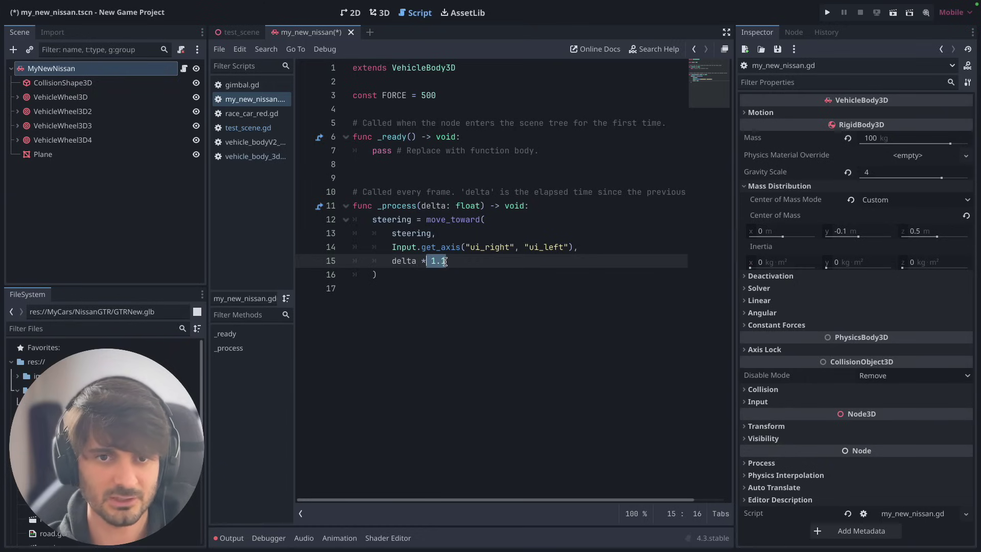
click(417, 275)
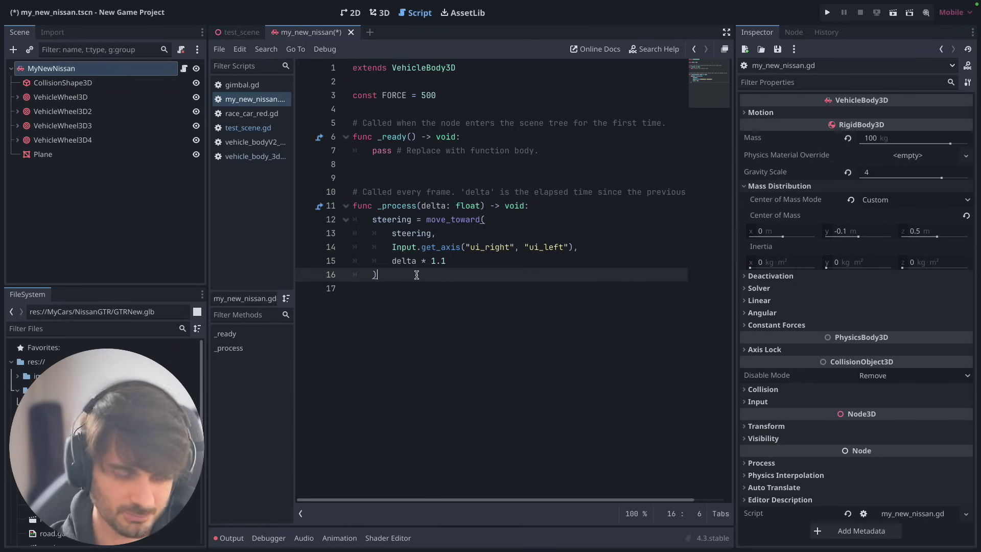
key(Return)
Step: Add var acc set to a copy of the Input.get_axis expression
text(varr)
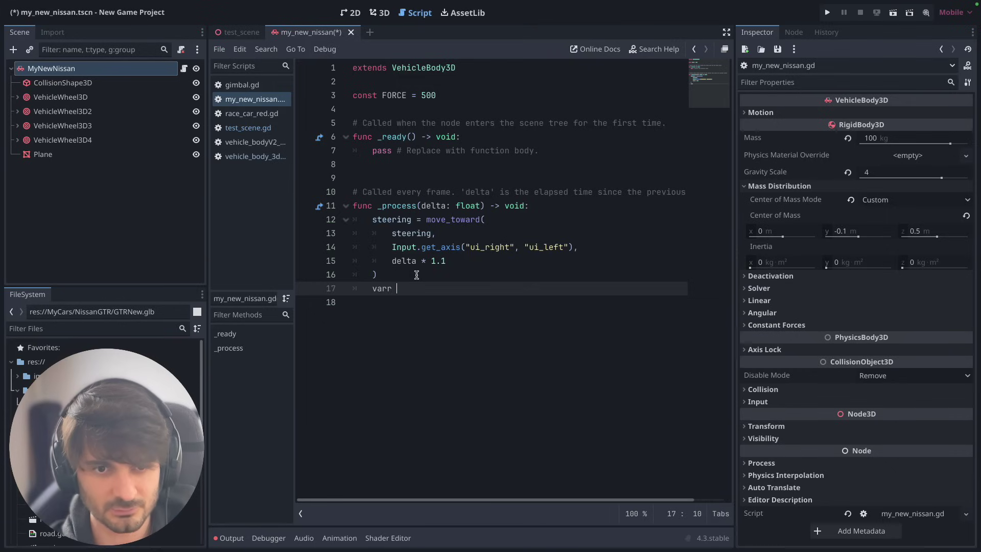
key(BackSpace)
key(BackSpace)
text(= a)
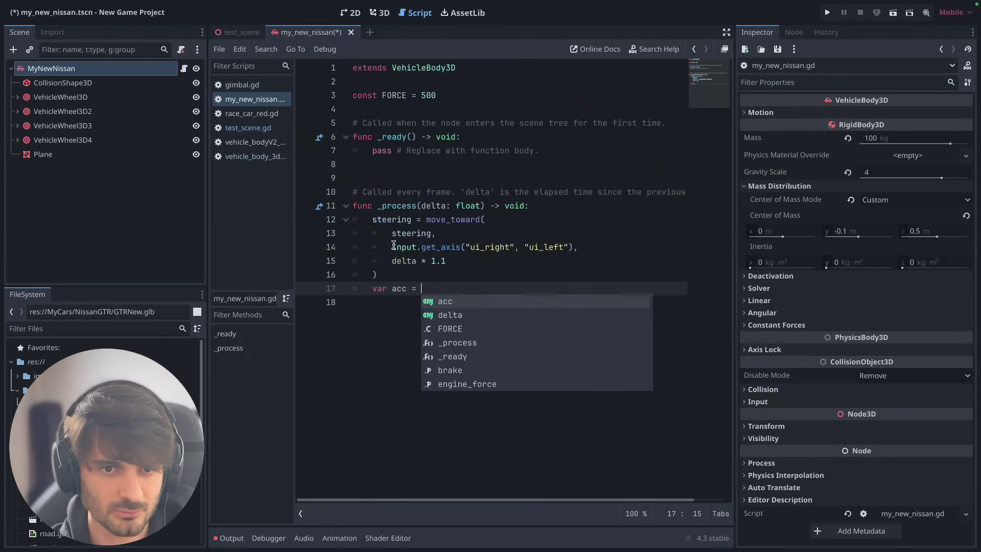
drag(392, 247, 577, 243)
key(ctrl+c)
click(493, 289)
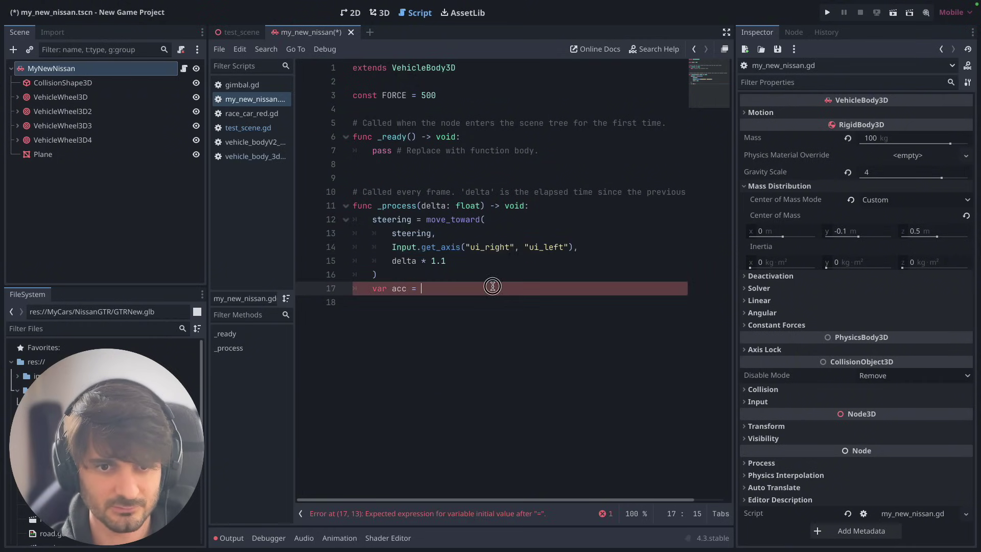
key(ctrl+v)
Step: Change acc's axis actions to ui_down and ui_up
double_click(516, 288)
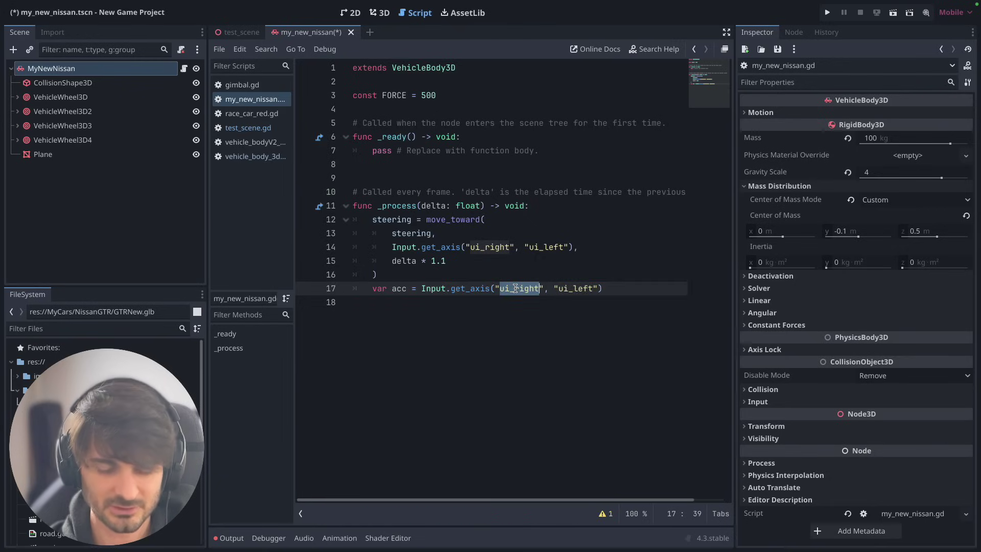
text(ui_)
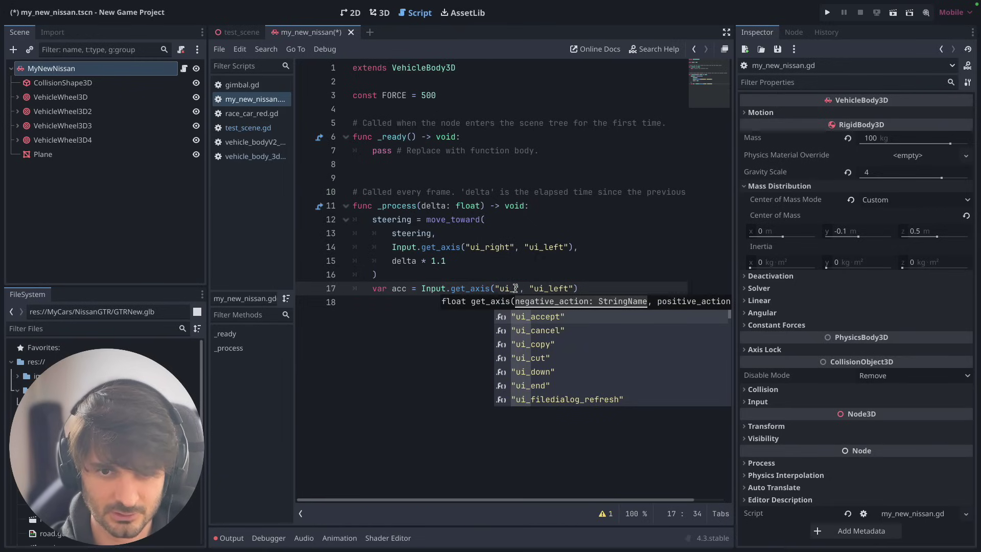
text(d)
key(Return)
double_click(578, 288)
text(ui_up)
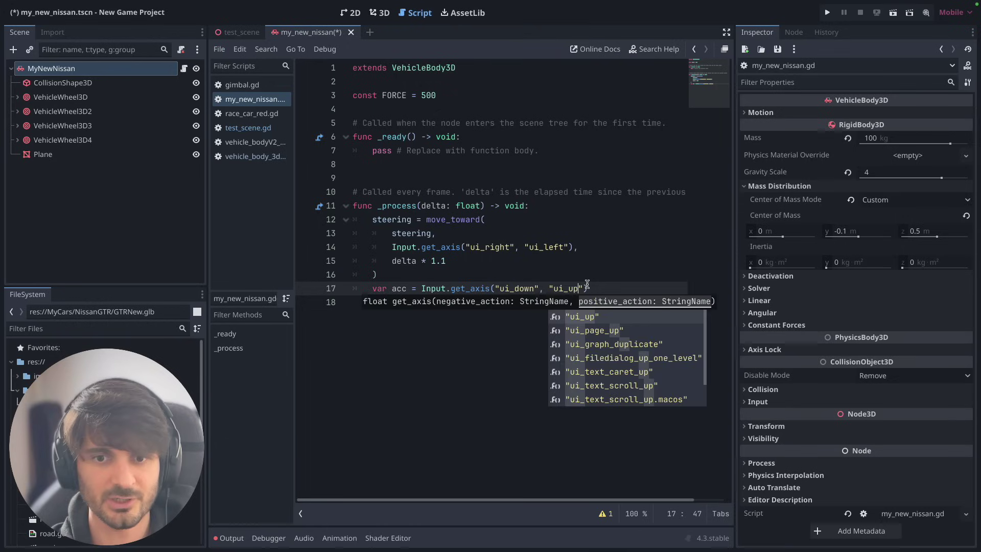
click(594, 284)
key(Return)
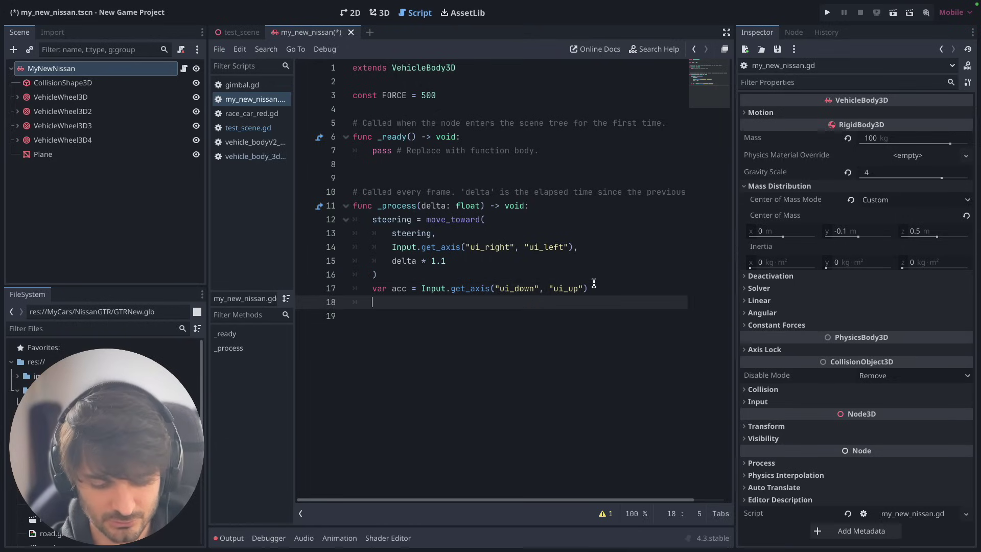
Step: Write engine_force = acc * FORCE on the next line
text(for)
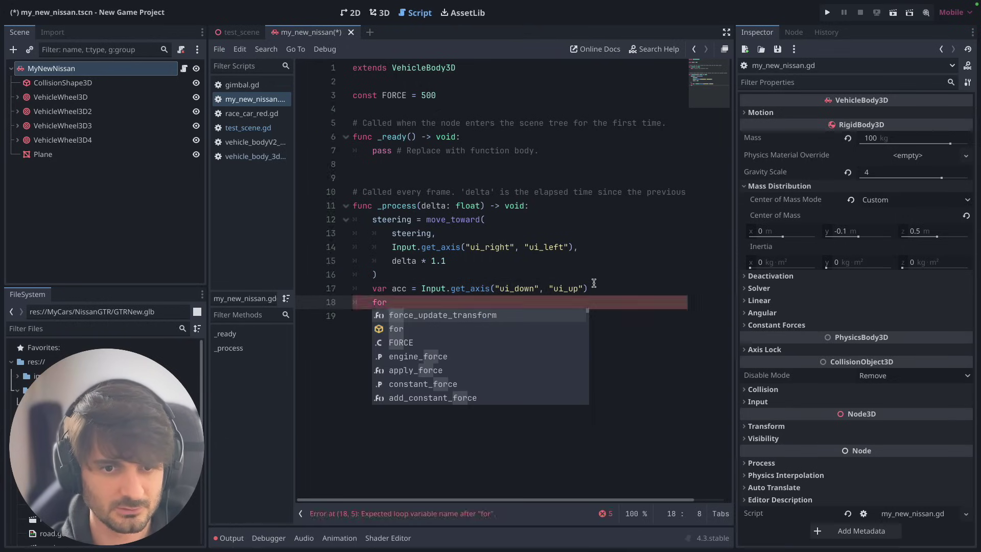
key(Down)
key(Down)
key(Down)
key(Return)
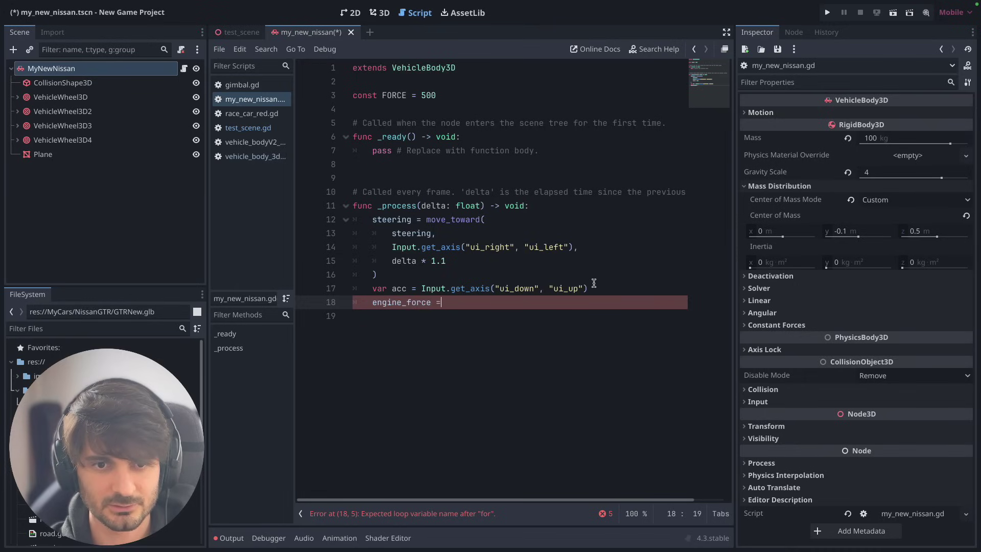
text( ac)
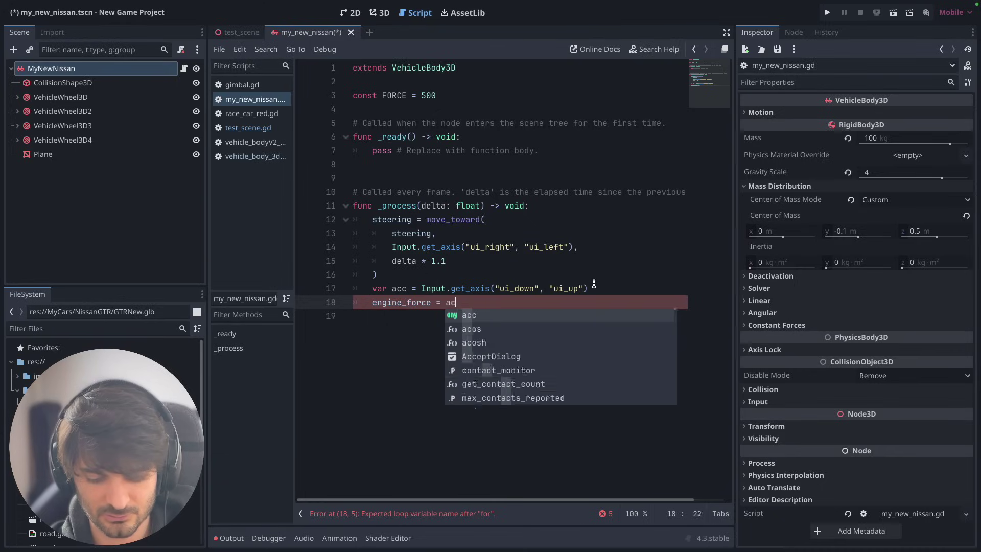
text(c * )
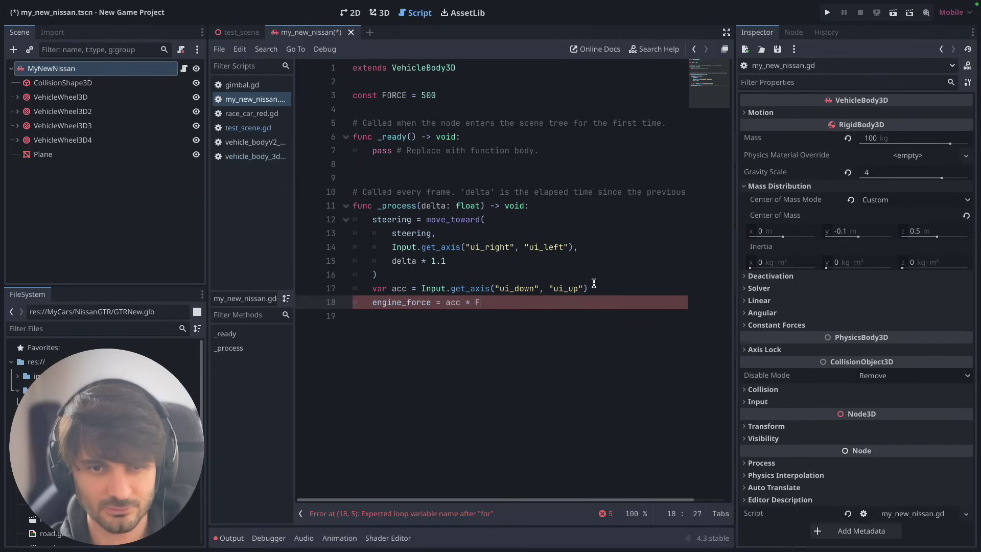
text(FO)
key(Return)
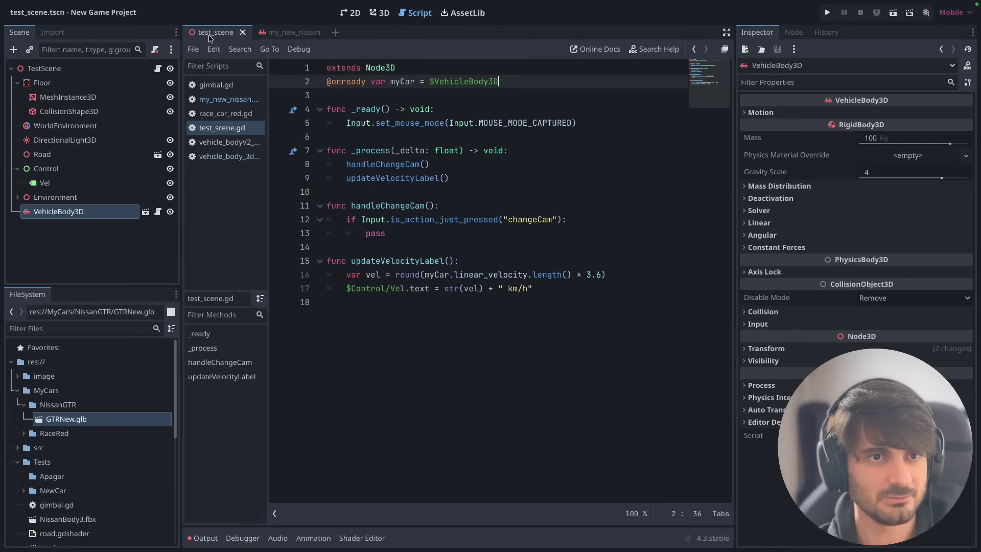
Step: Delete the old VehicleBody3D node from the test scene
click(379, 13)
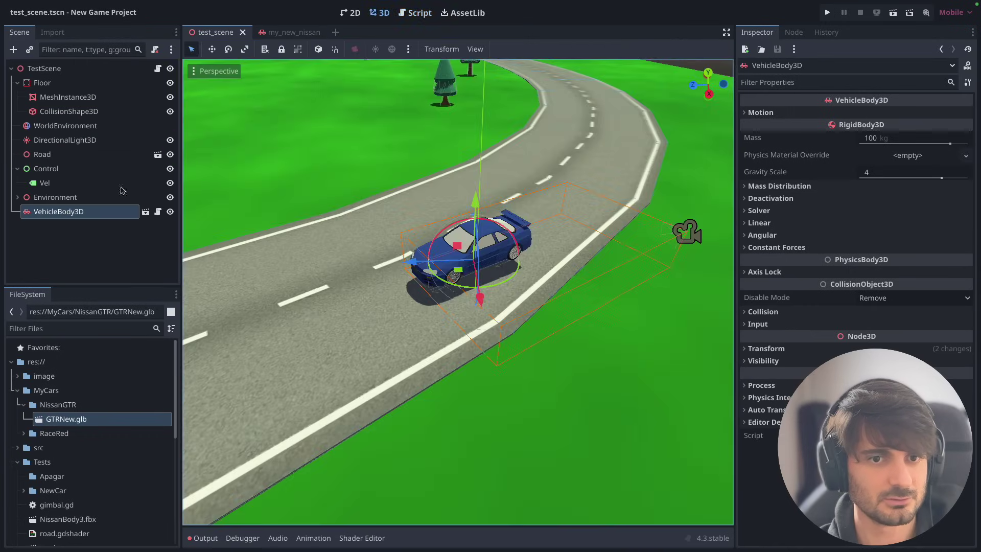
click(67, 212)
key(Delete)
key(Return)
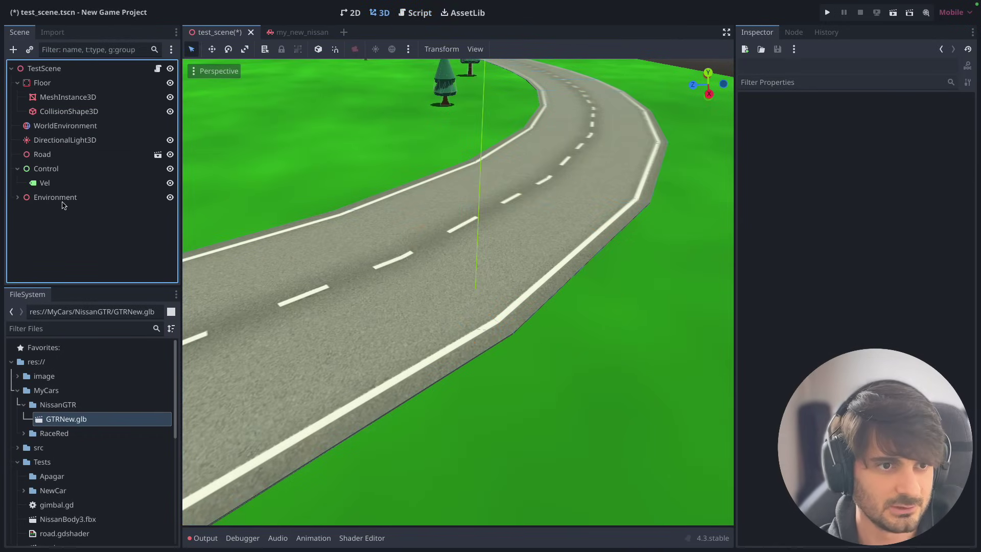
Step: Instance my_new_nissan.tscn as a child of TestScene
click(44, 69)
click(29, 49)
text(n)
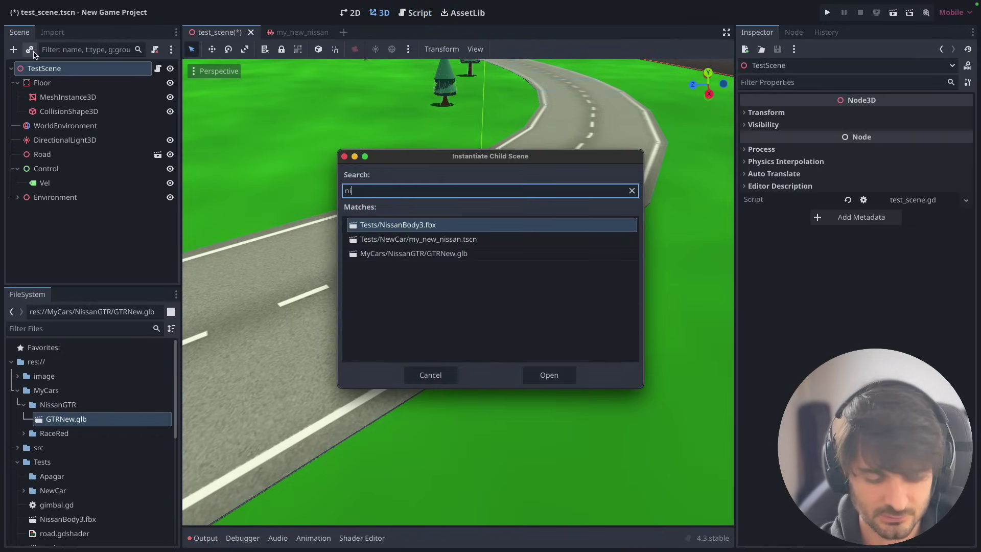
text(iss)
double_click(465, 244)
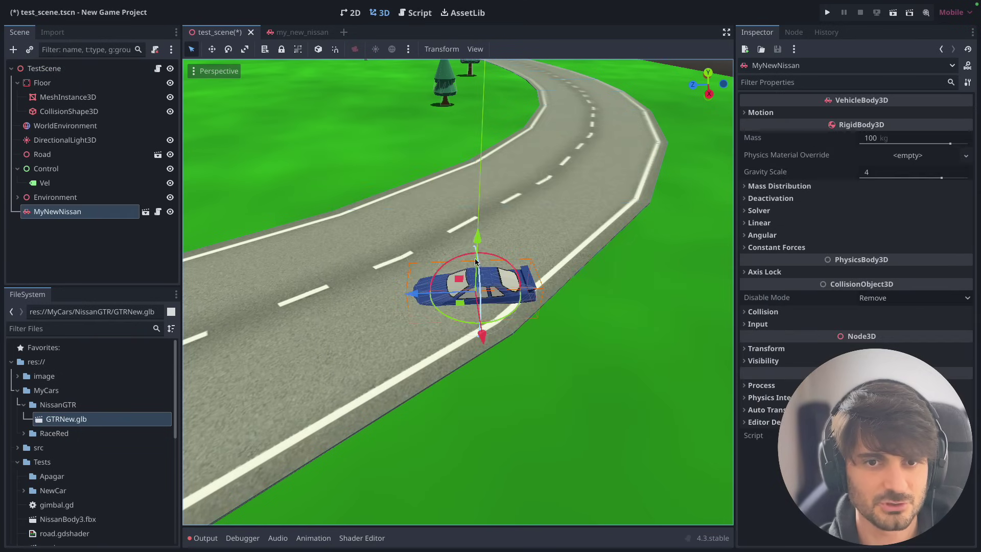
Step: Rotate the MyNewNissan car to line up with the road
drag(473, 237, 460, 256)
middle_drag(460, 255, 441, 292)
drag(441, 292, 476, 286)
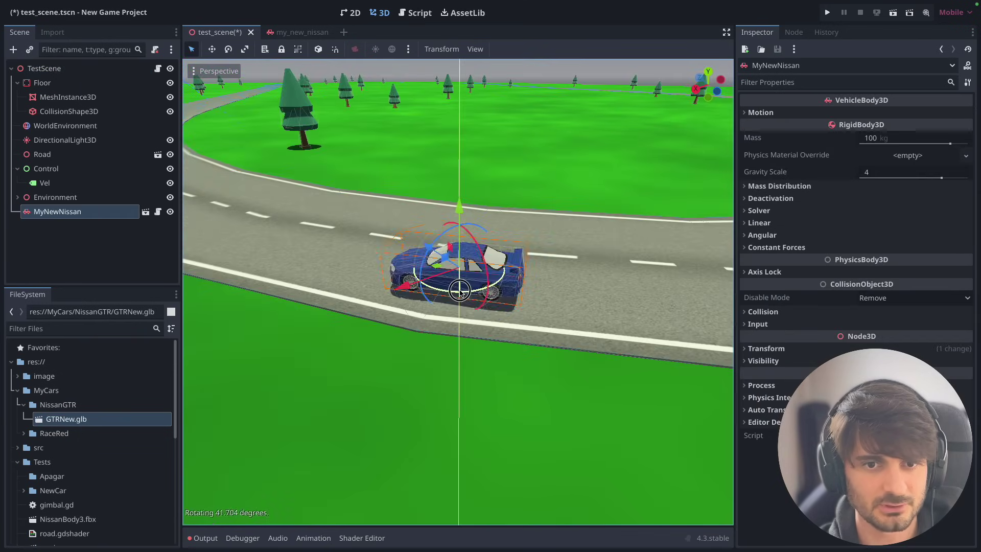
middle_drag(475, 286, 358, 286)
click(77, 245)
click(46, 213)
Step: Add a Camera3D under MyNewNissan, move it behind the car, and open the AssetLib
key(ctrl+a)
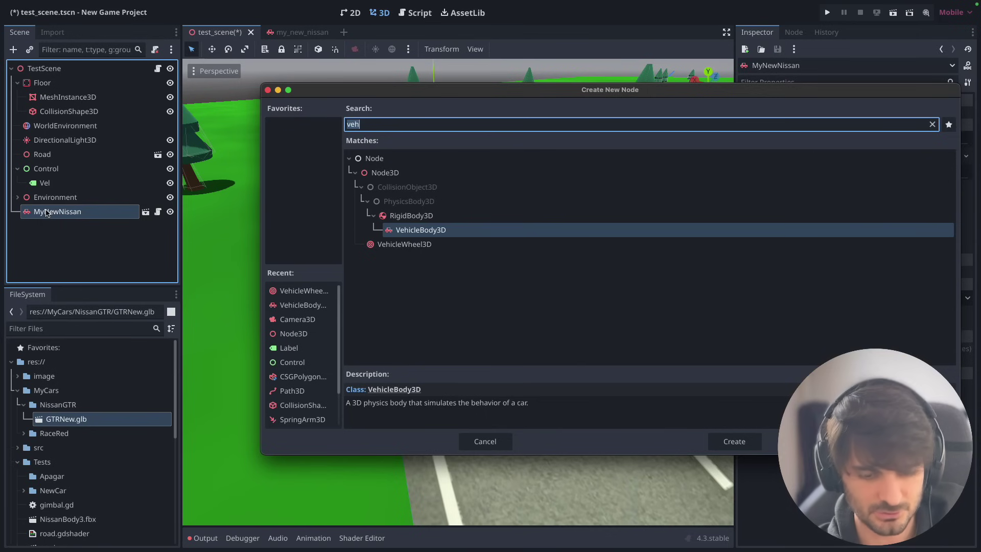
text(cam)
key(Return)
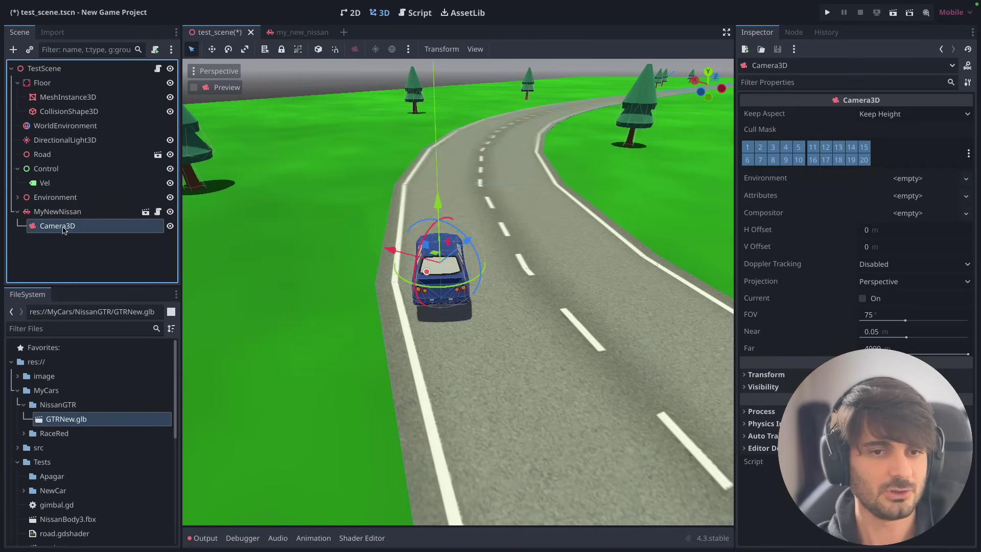
drag(444, 250, 386, 307)
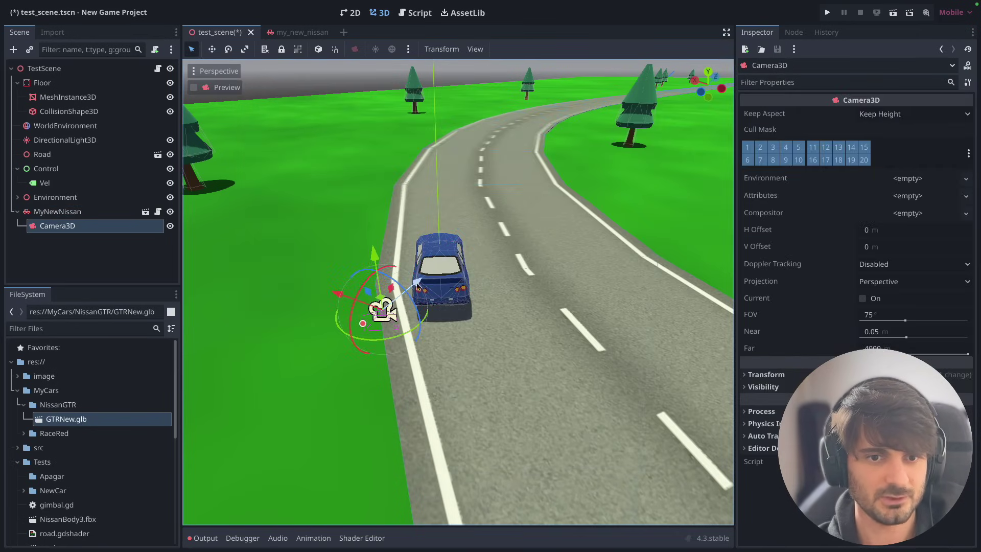
middle_drag(340, 332, 410, 355)
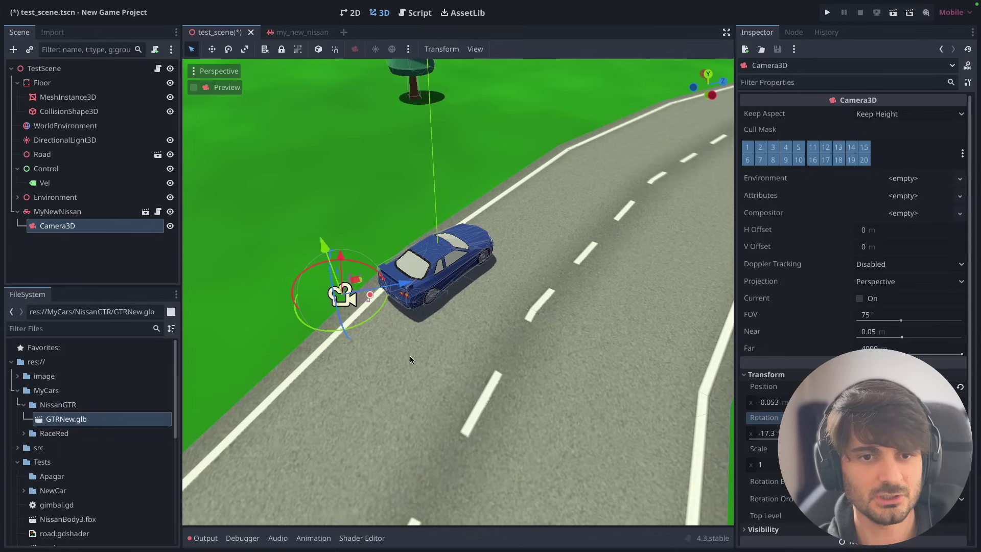
drag(396, 288, 387, 290)
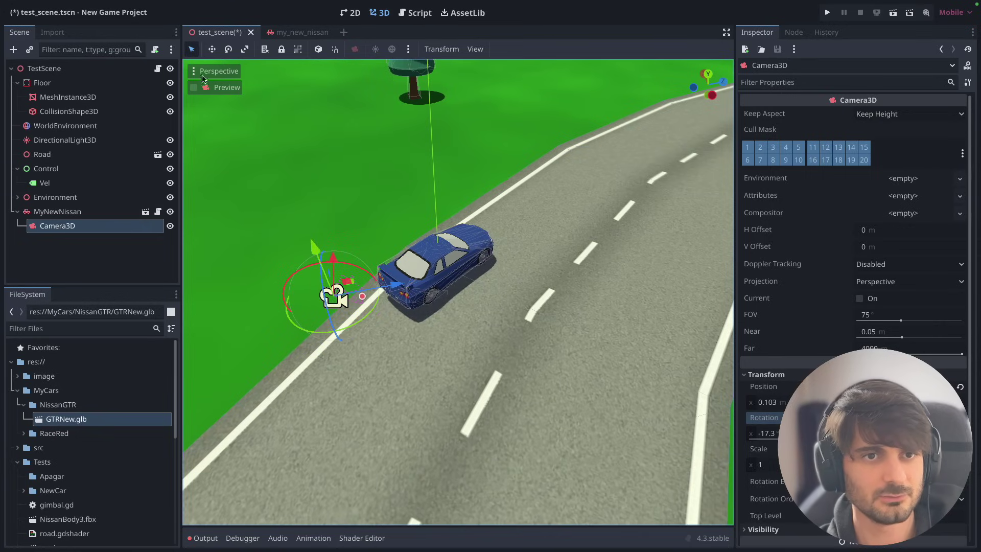
click(460, 15)
text(free loo)
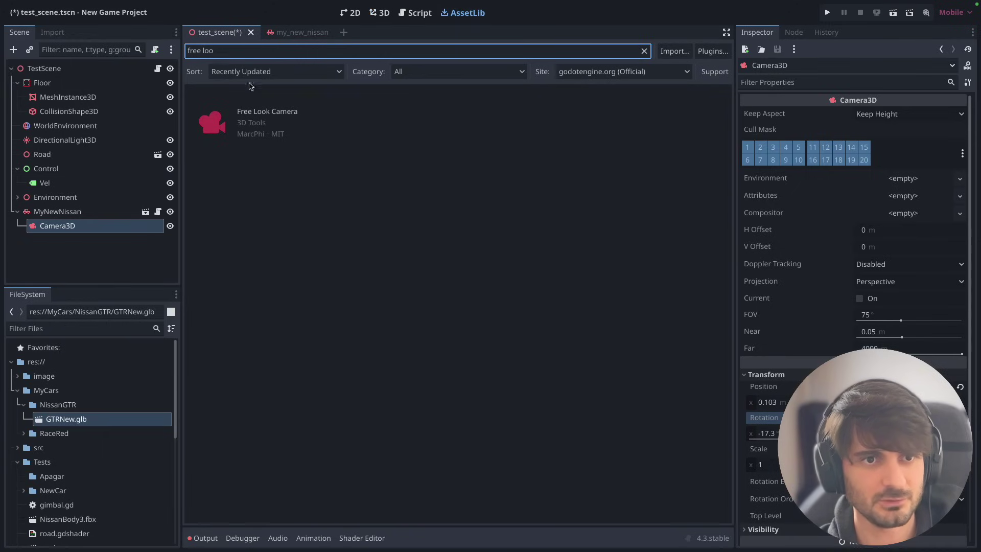
Step: Get the Free Look Camera asset and locate free_look_camera.gd in FileSystem
click(267, 112)
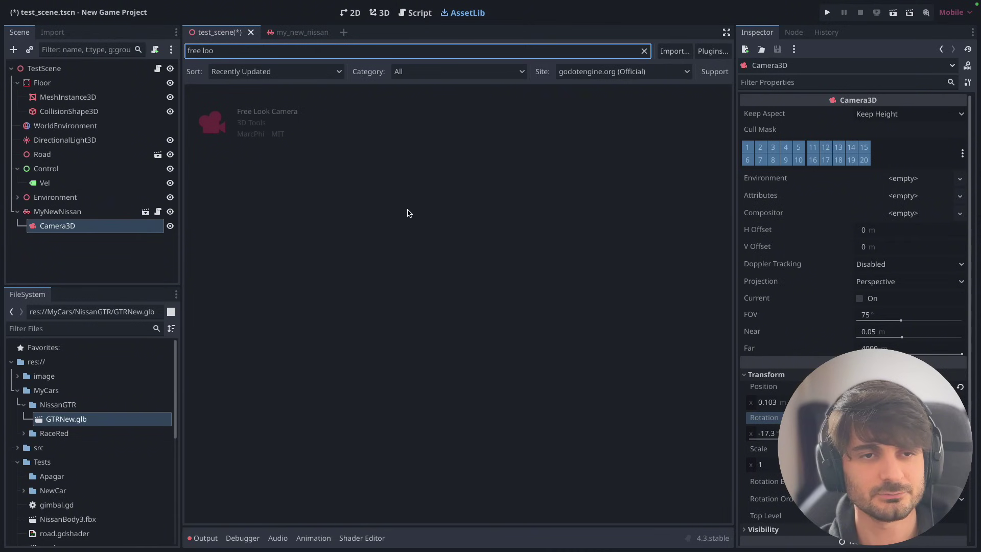
scroll(460, 374, down, 1)
click(443, 391)
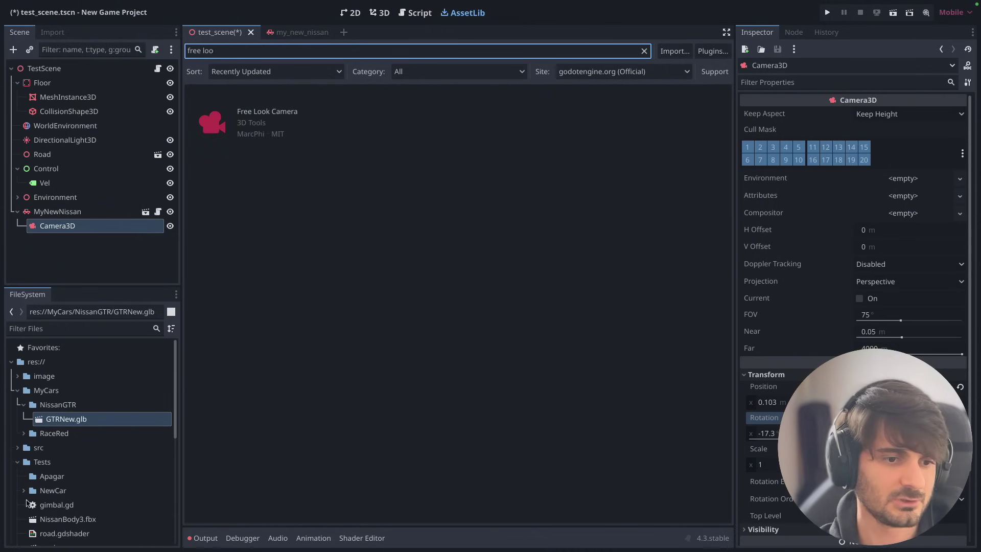
scroll(56, 509, down, 10)
click(60, 477)
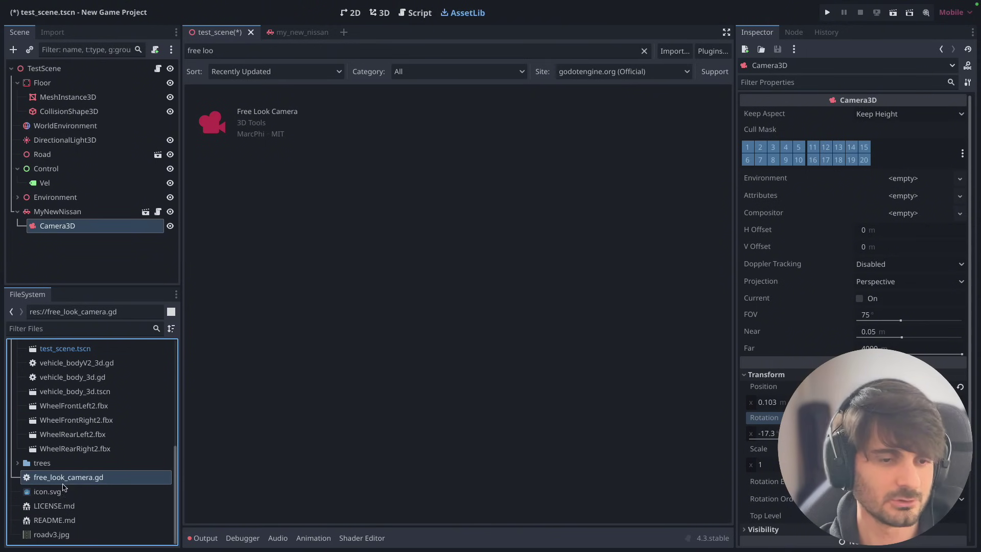
Step: Drag free_look_camera.gd onto the Camera3D's Script field in the 3D scene
click(379, 13)
drag(60, 477, 884, 519)
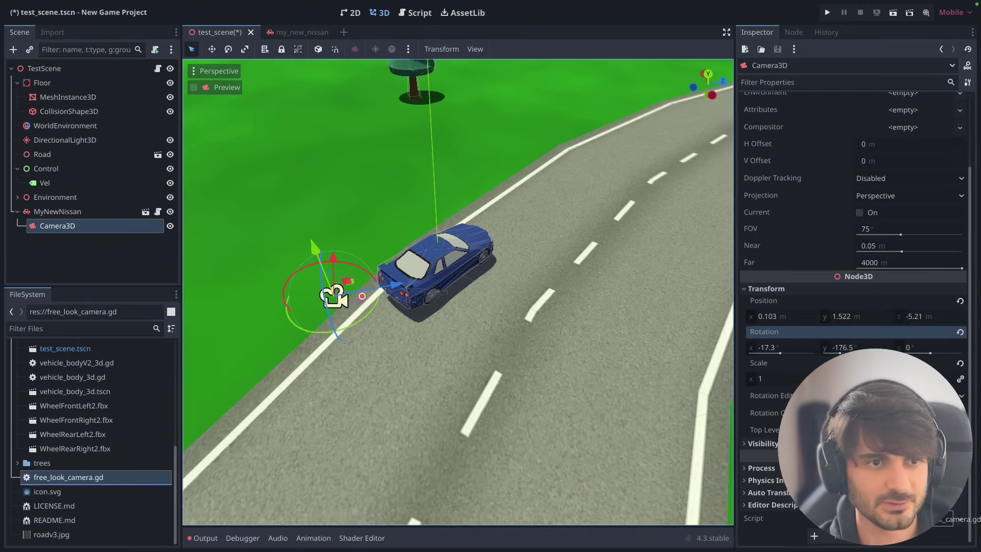
drag(899, 518, 889, 519)
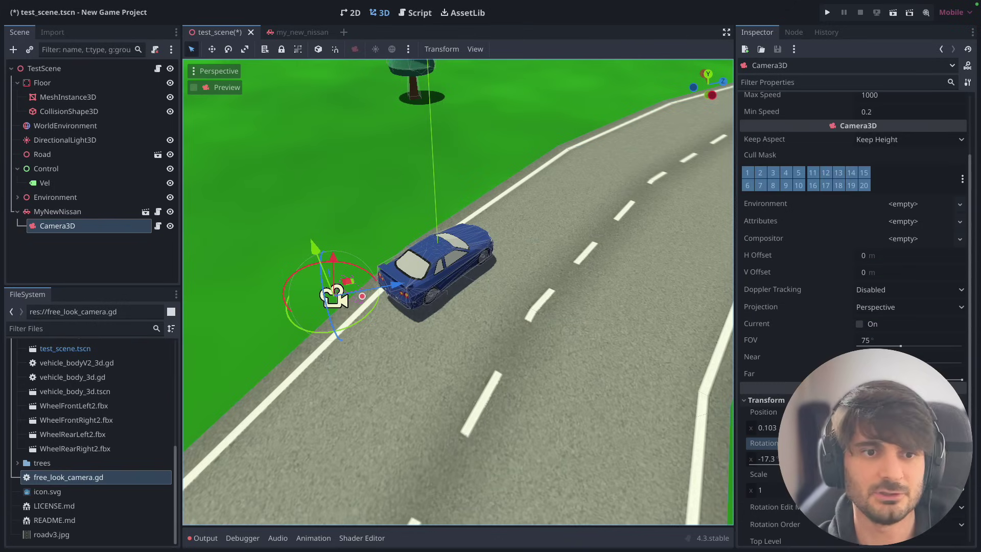
scroll(476, 323, down, 15)
Step: Frame the 3D view on the selected camera and car
key(f)
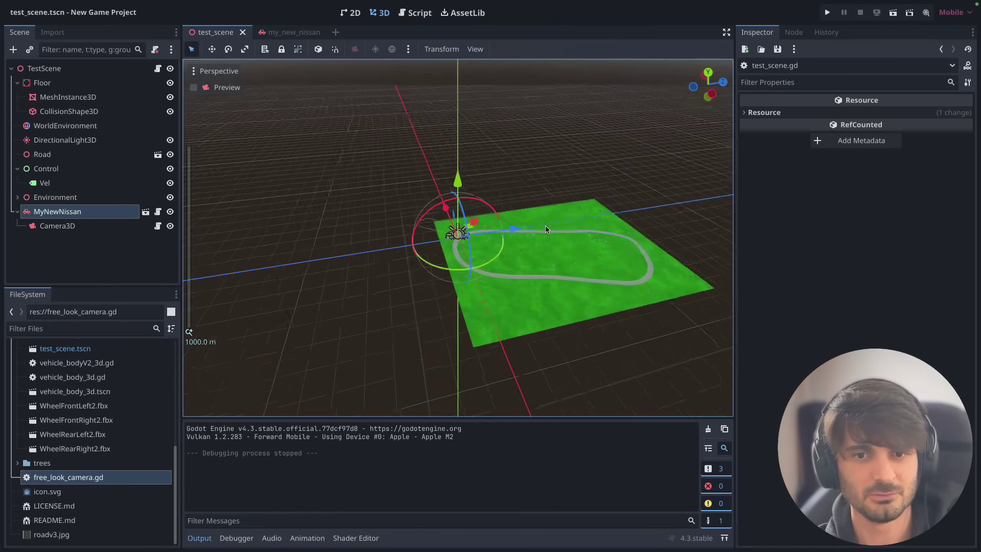
Step: Collapse the Output panel and zoom and orbit the view over the track
scroll(593, 274, up, 5)
scroll(588, 268, up, 5)
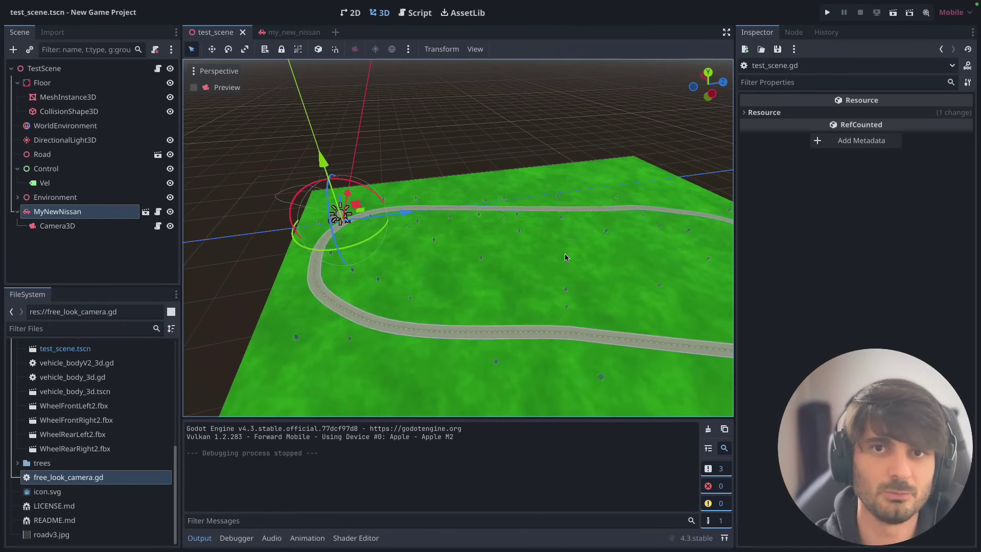
click(199, 539)
scroll(511, 437, up, 2)
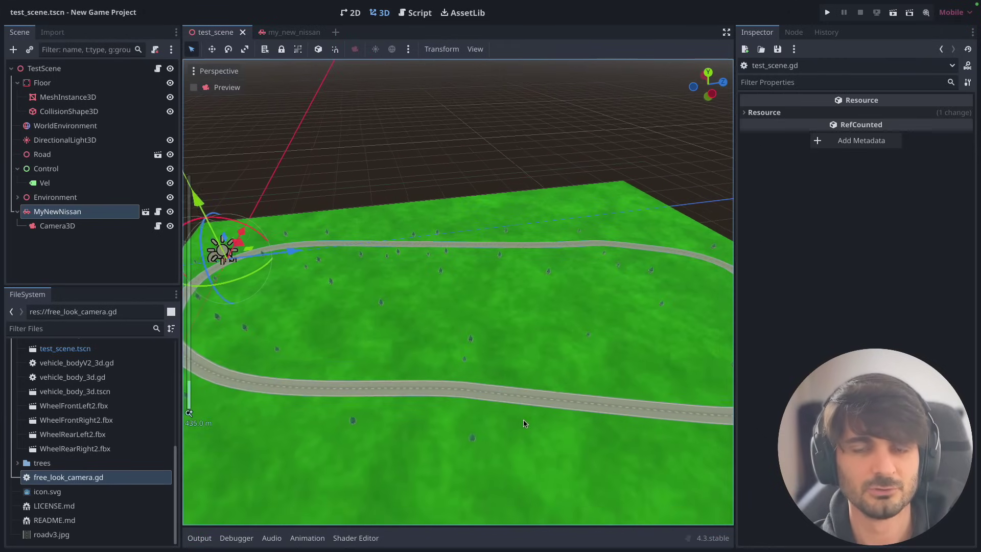
middle_drag(518, 420, 549, 390)
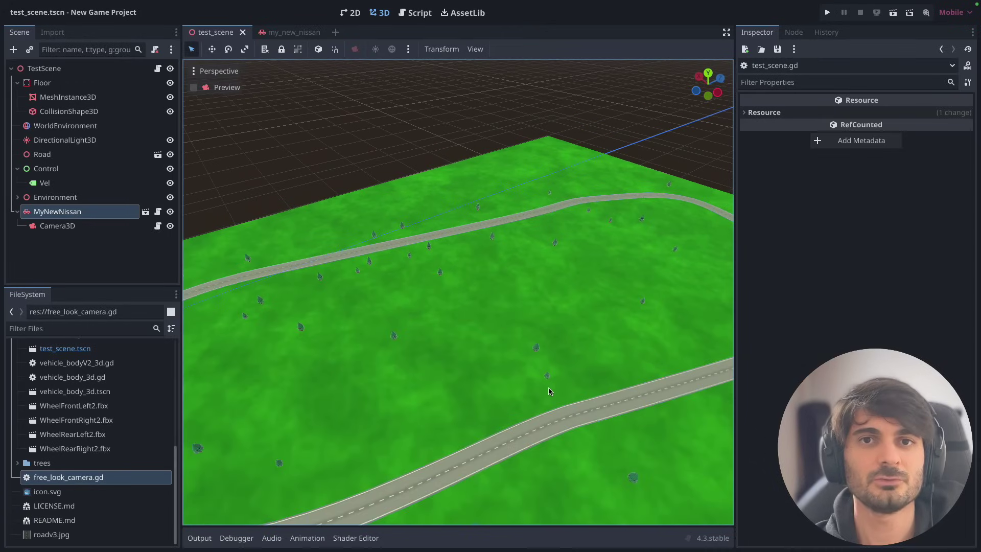